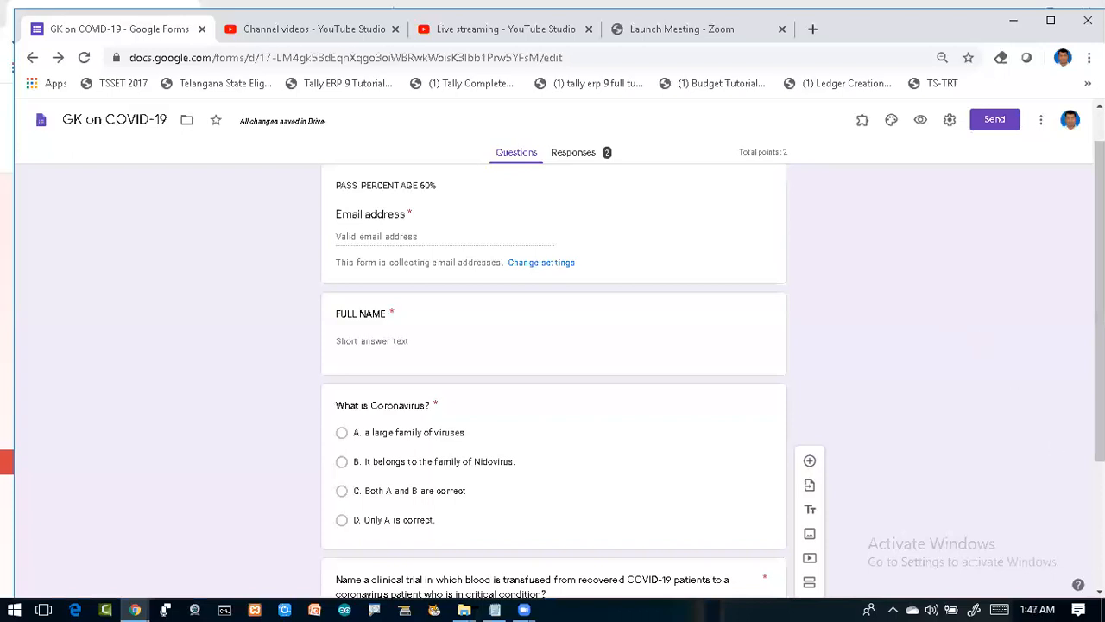
Step: Add a new blank multiple-choice question to the quiz
click(1100, 592)
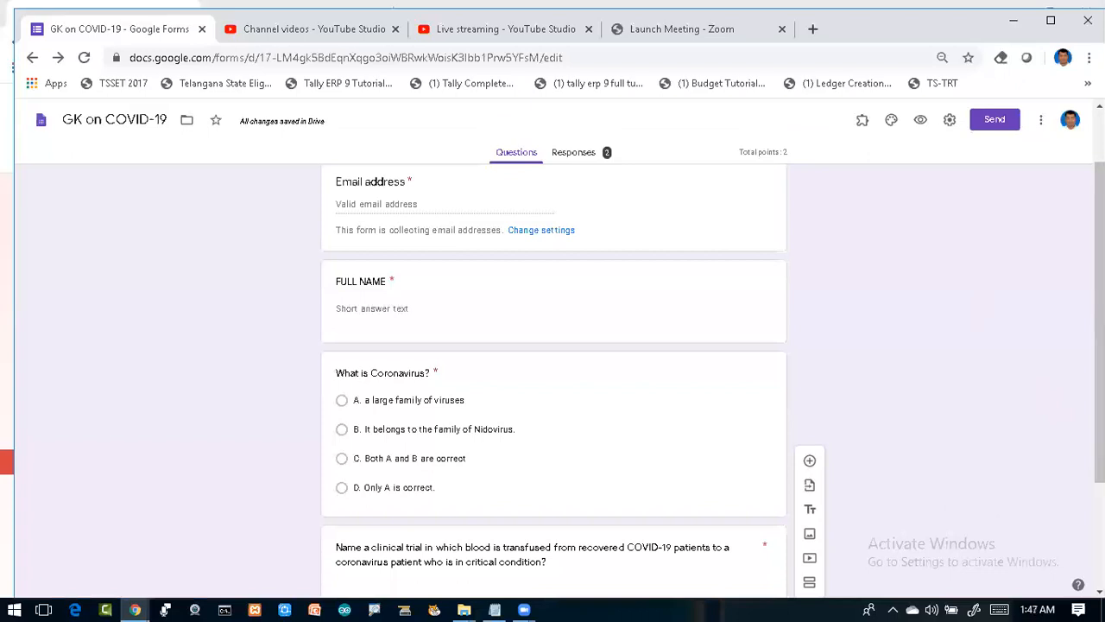
click(1100, 591)
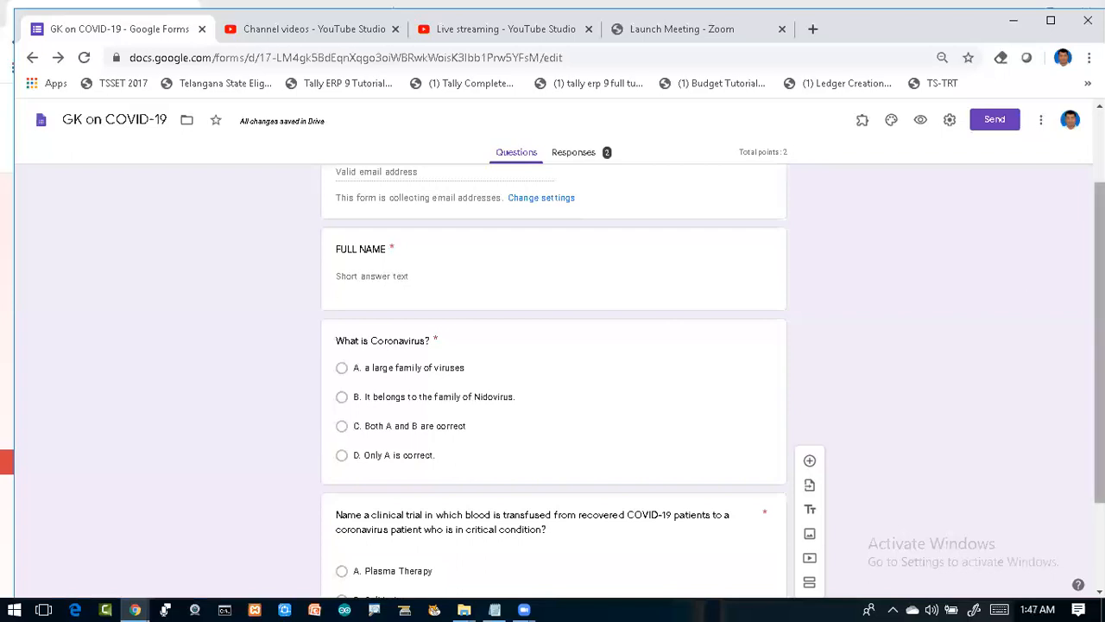
scroll(552, 380, down, 3)
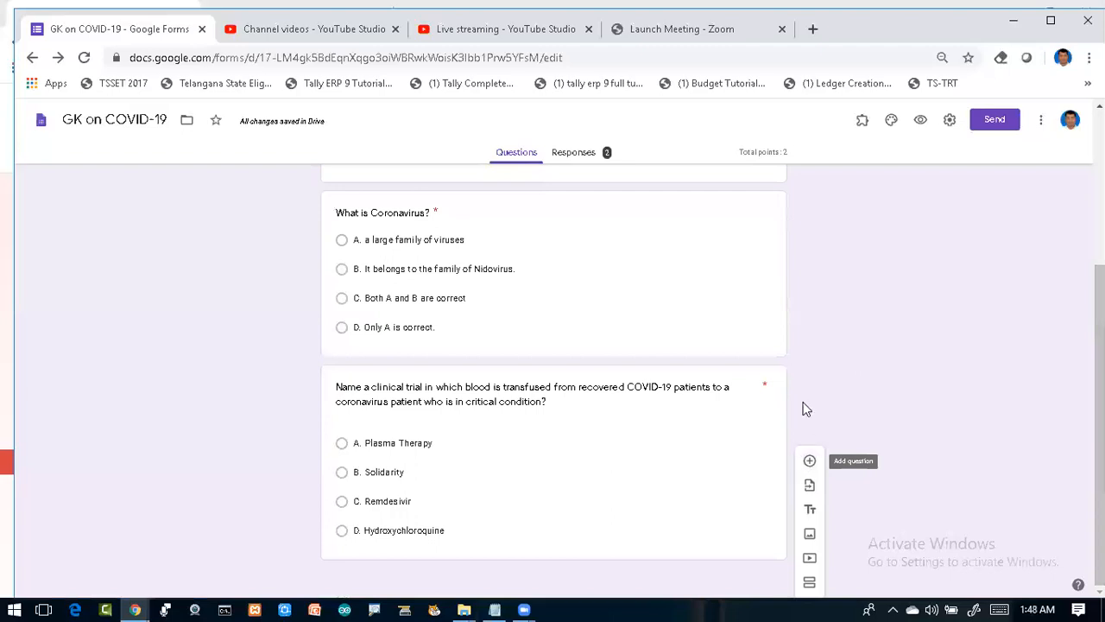
scroll(629, 385, up, 2)
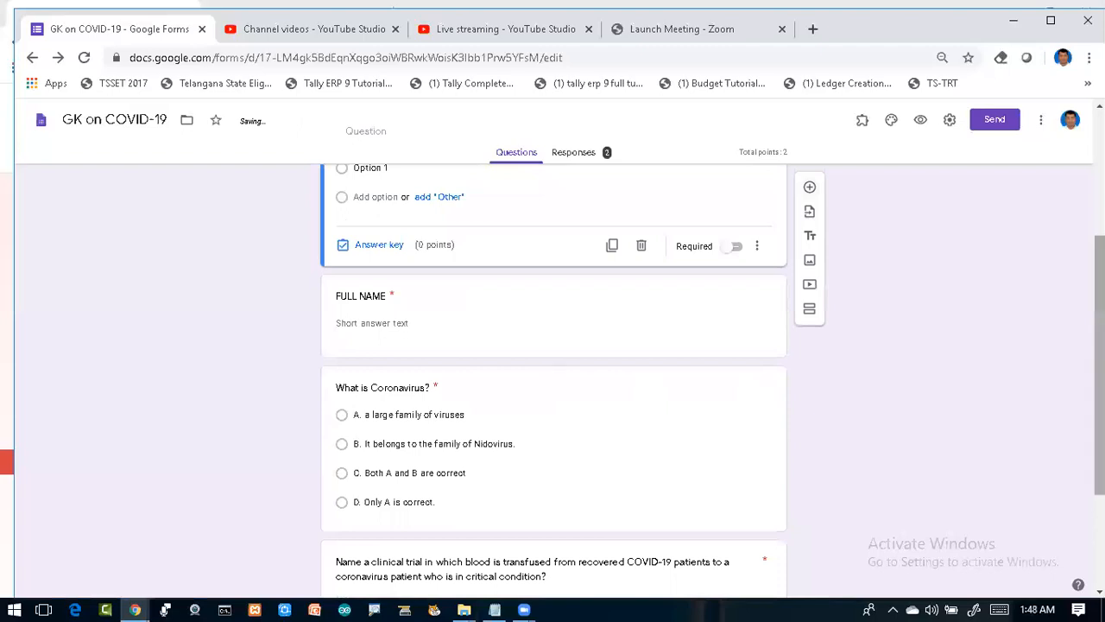
scroll(552, 379, down, 2)
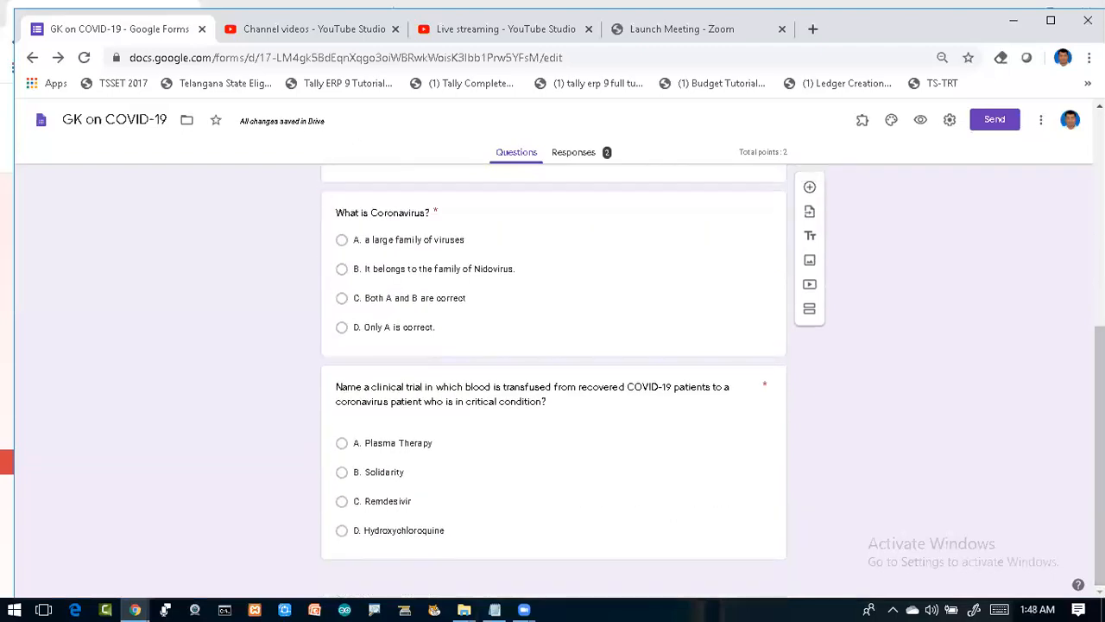
scroll(553, 380, up, 1)
click(809, 190)
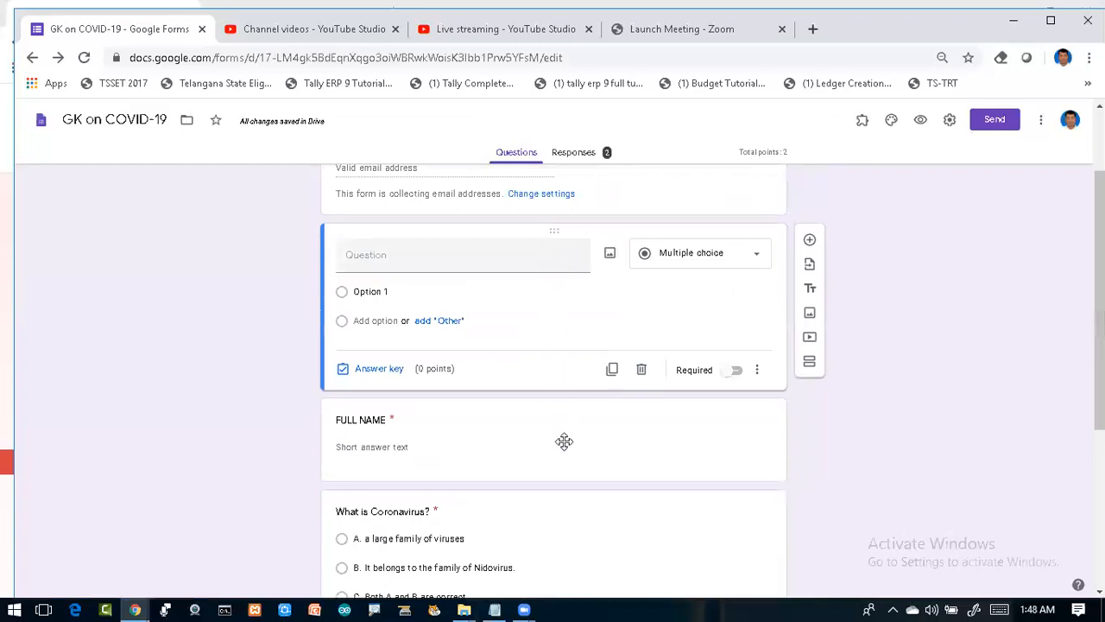
Step: Drag the blank question below 'What is Coronavirus?', above the clinical-trial question
drag(718, 553, 632, 503)
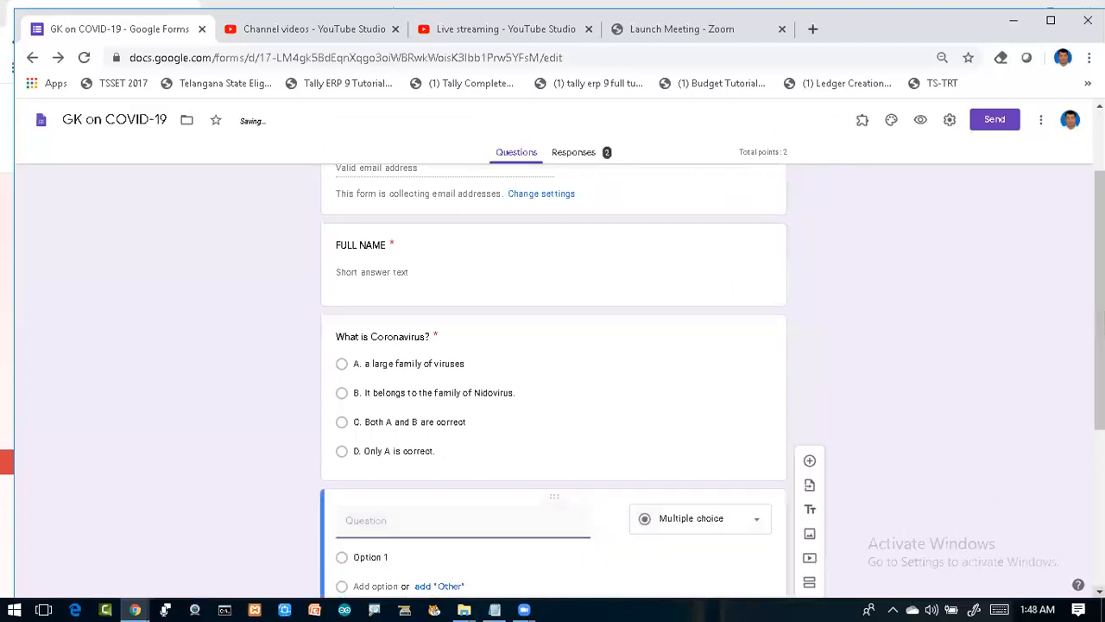
scroll(546, 256, down, 4)
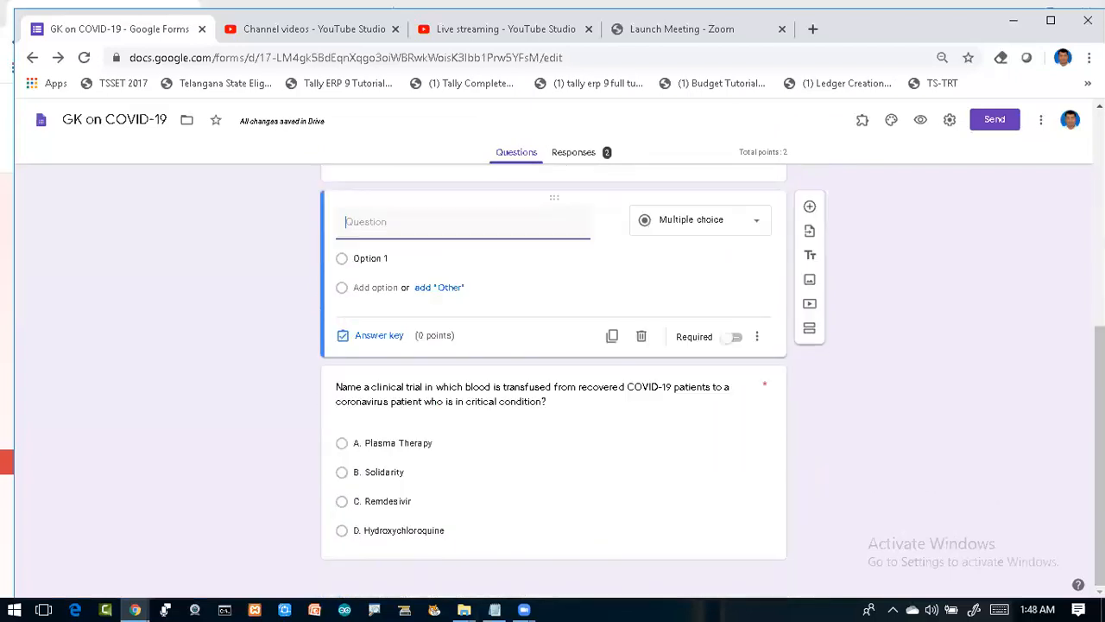
drag(555, 198, 547, 480)
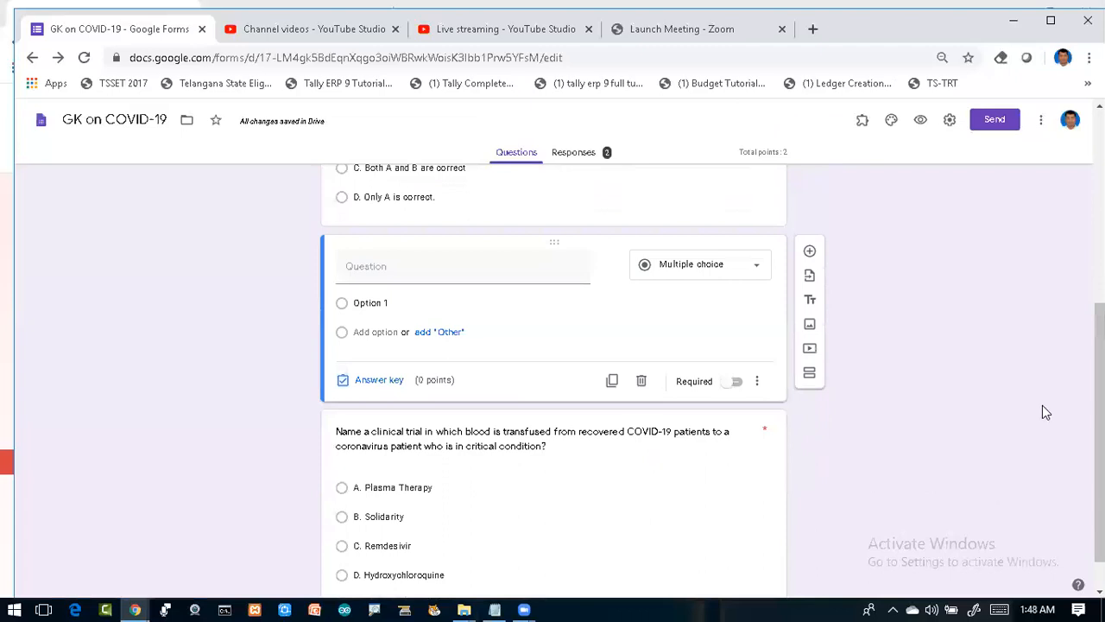
Step: Type the question title 'What is current status of Cornavirus in the following State?'
click(413, 275)
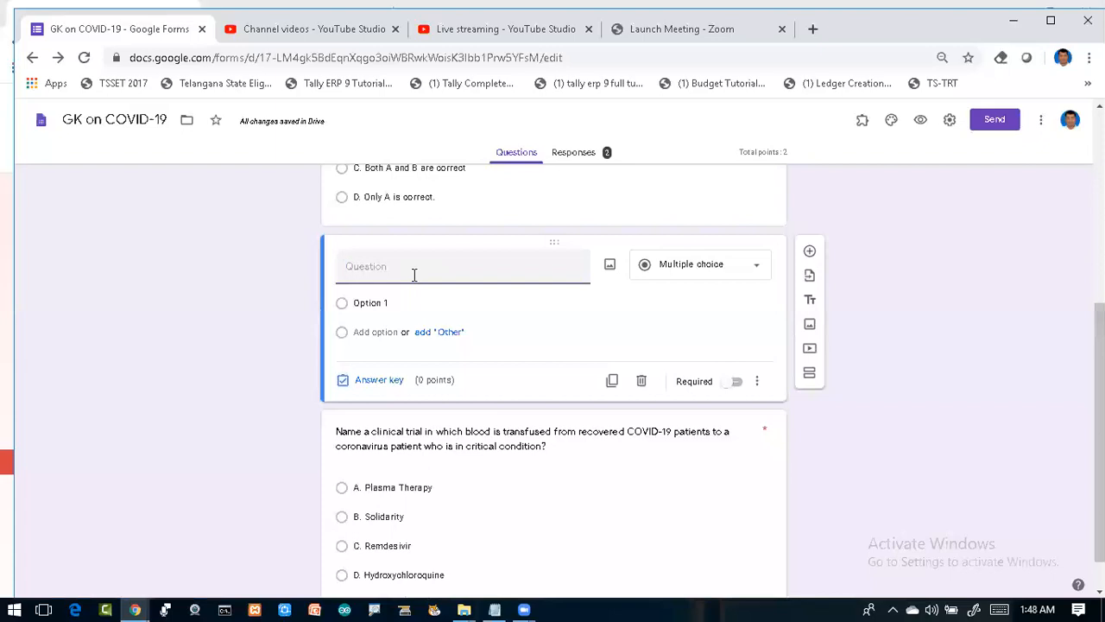
text(What is co)
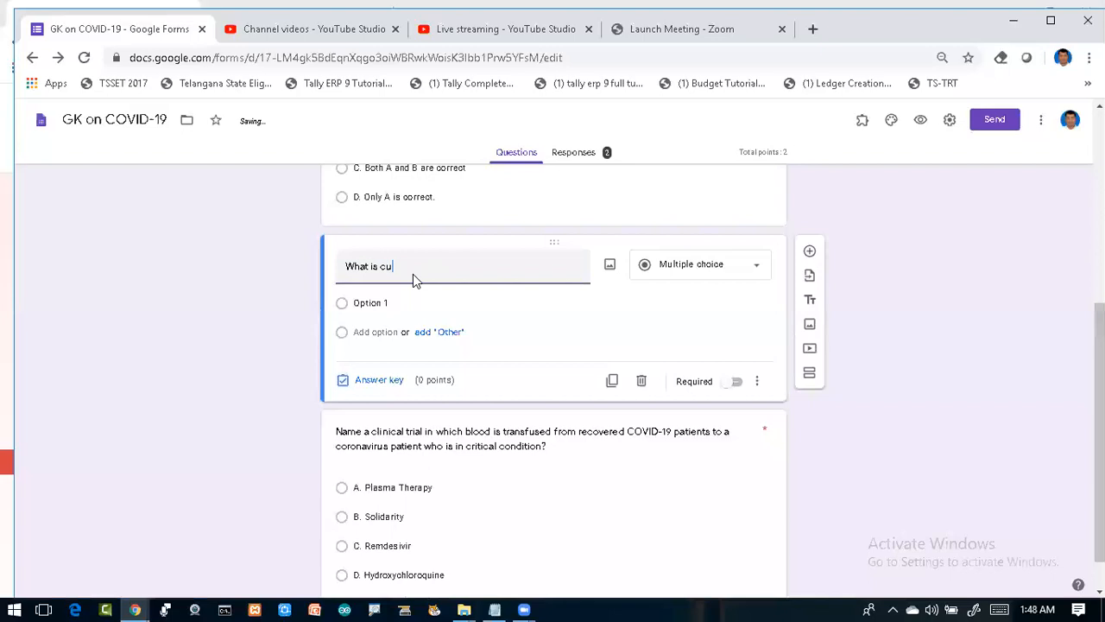
text(urrent status of Cor)
text(r)
key(BackSpace)
text(navi)
key(BackSpace)
key(BackSpace)
text(virus)
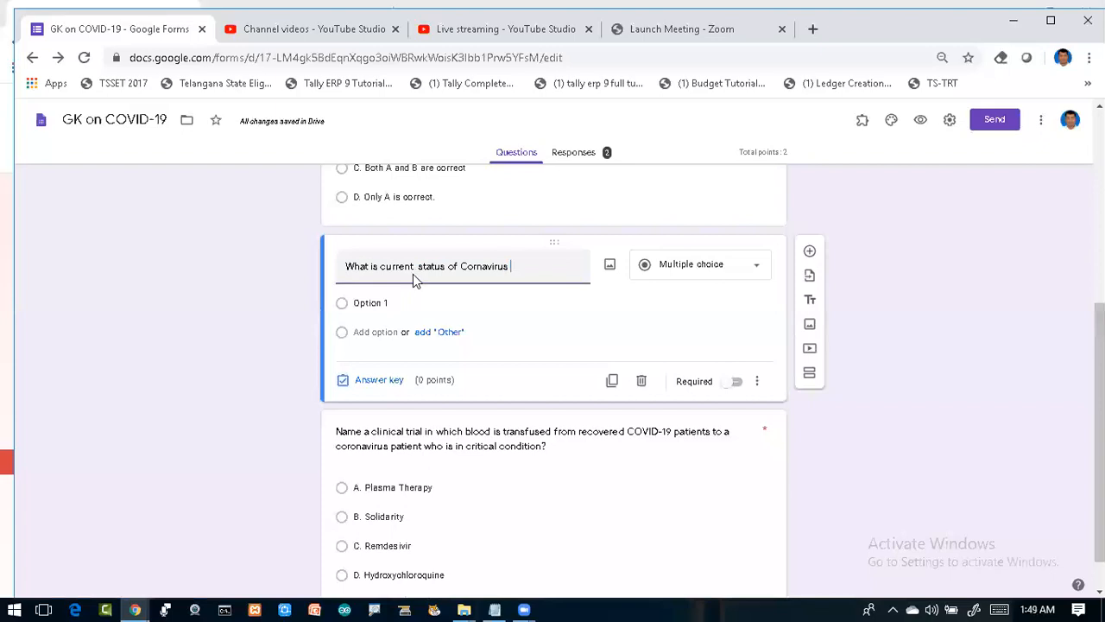
text(in)
key(BackSpace)
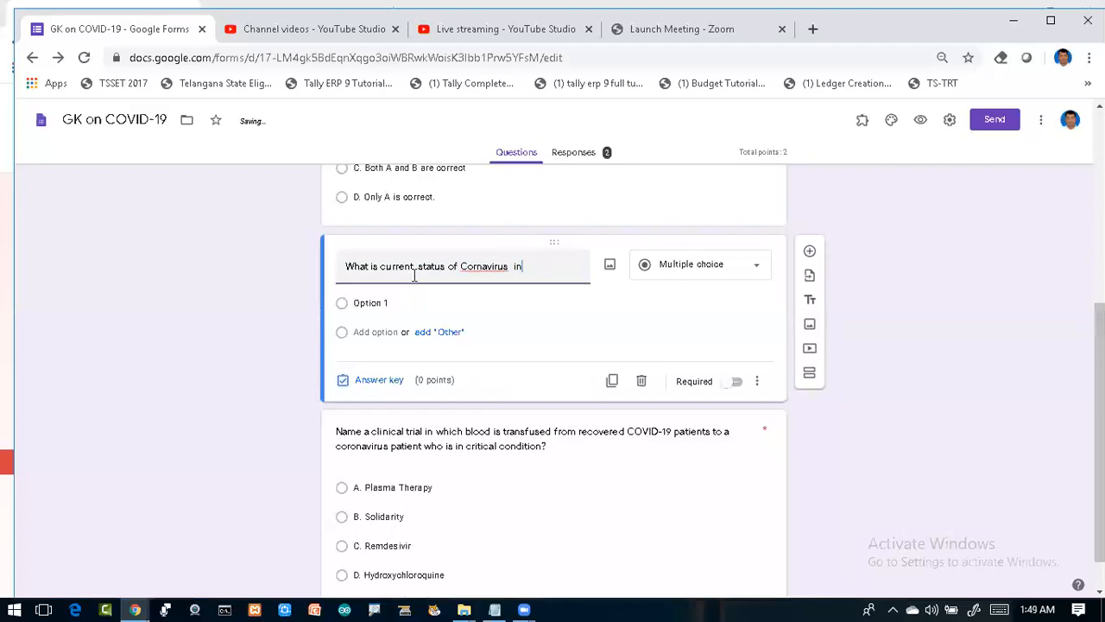
text(the foll)
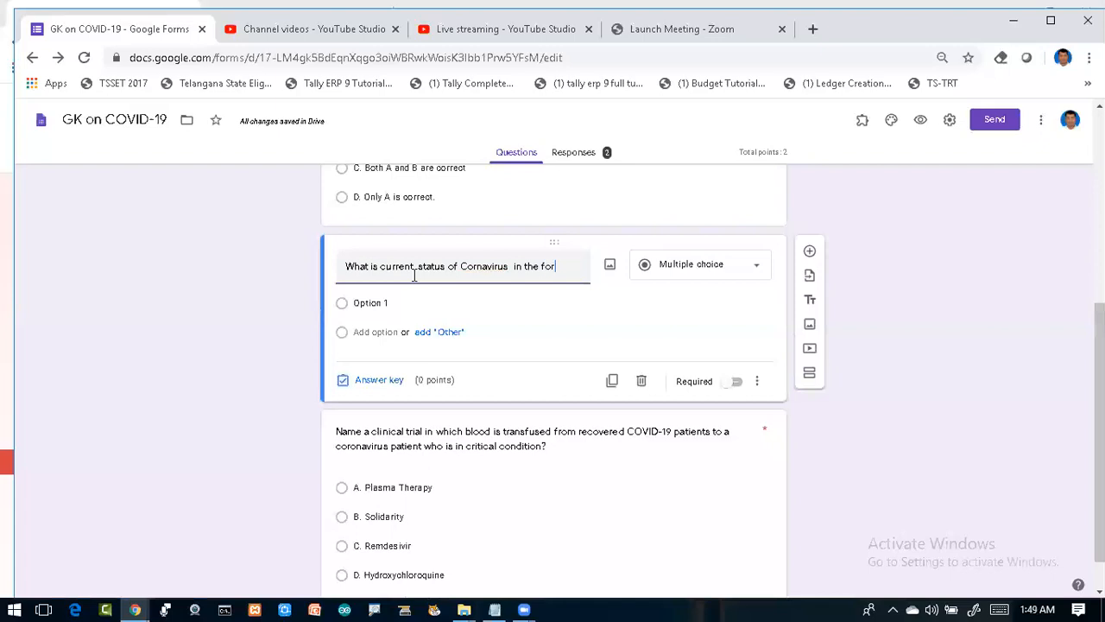
key(BackSpace)
key(BackSpace)
text(llowing )
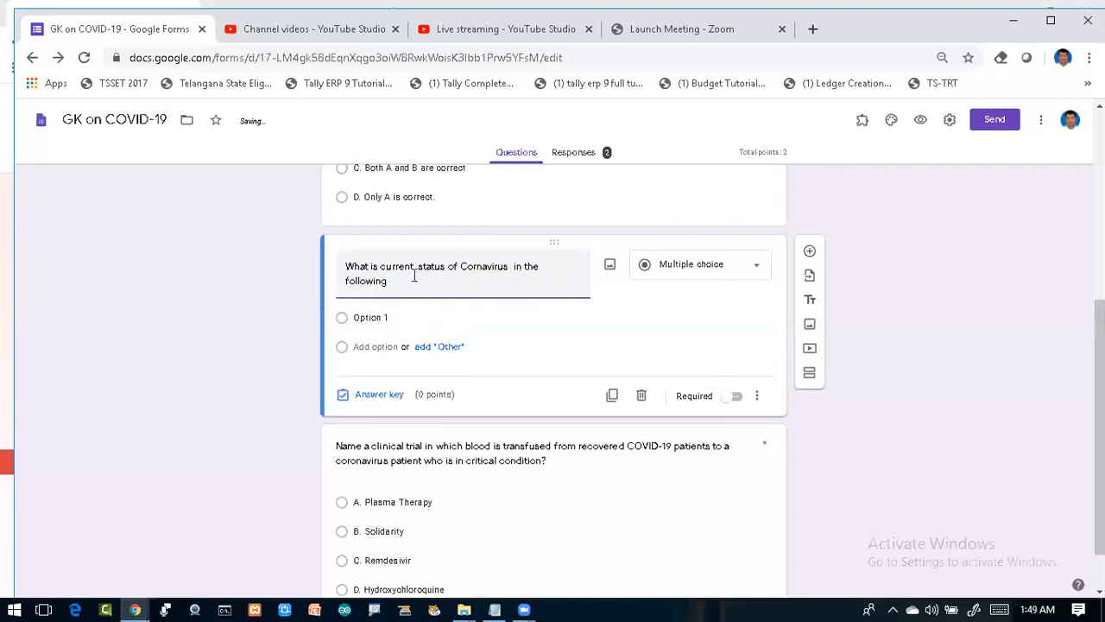
text(text)
key(BackSpace)
key(BackSpace)
key(BackSpace)
key(BackSpace)
text(State)
key(BackSpace)
key(BackSpace)
text(e?)
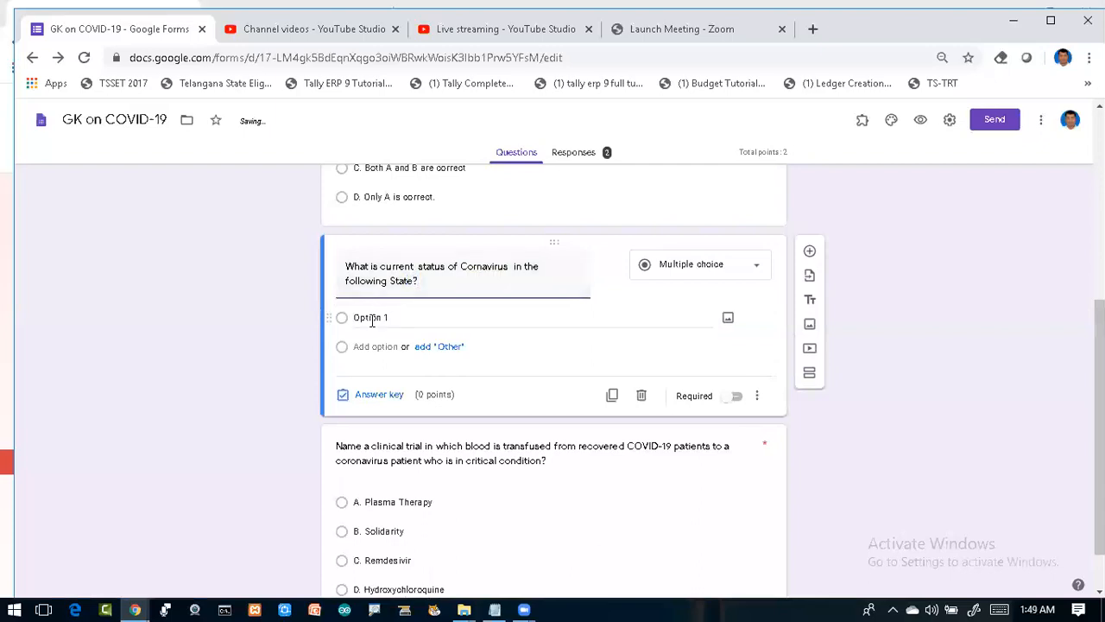
Step: Restore the accidentally deleted title and append 'Do you aware of it'
click(372, 318)
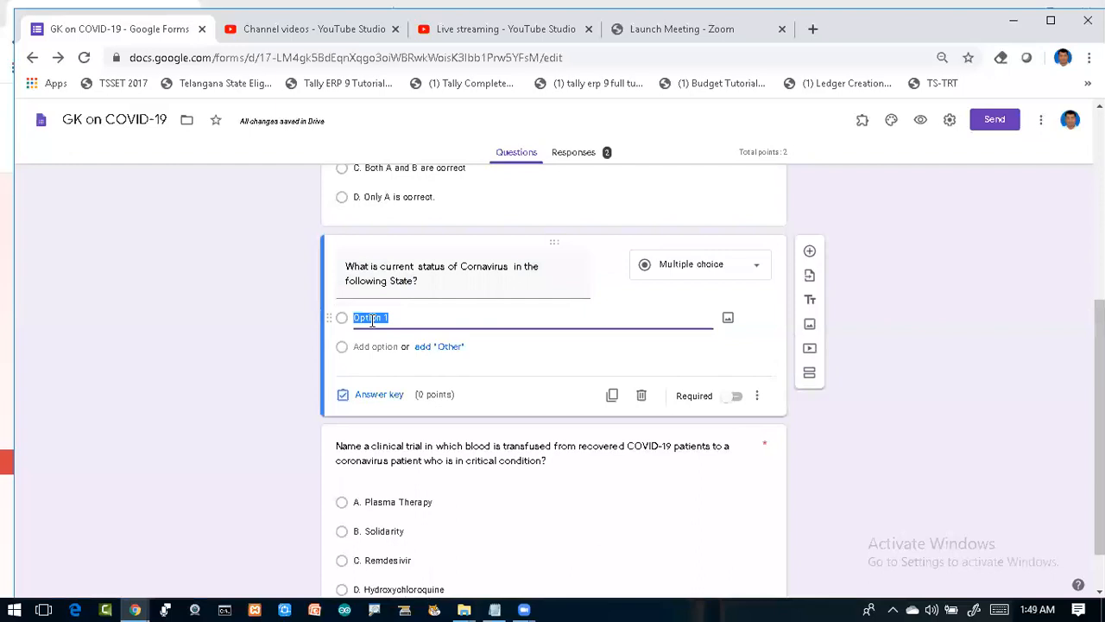
triple_click(427, 284)
key(ctrl+c)
key(BackSpace)
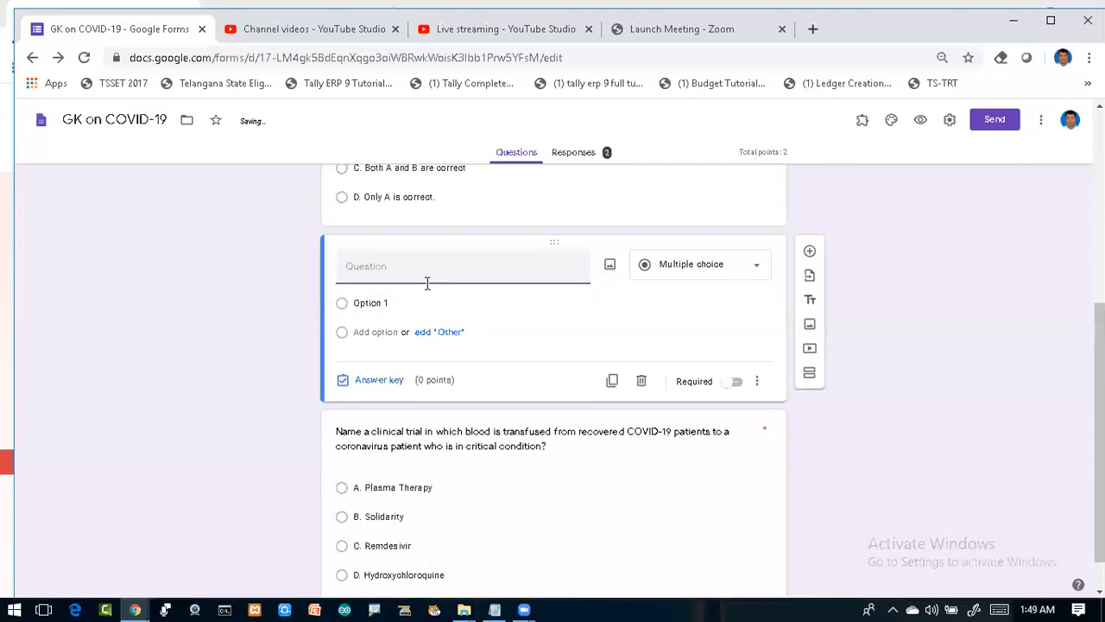
key(ctrl+v)
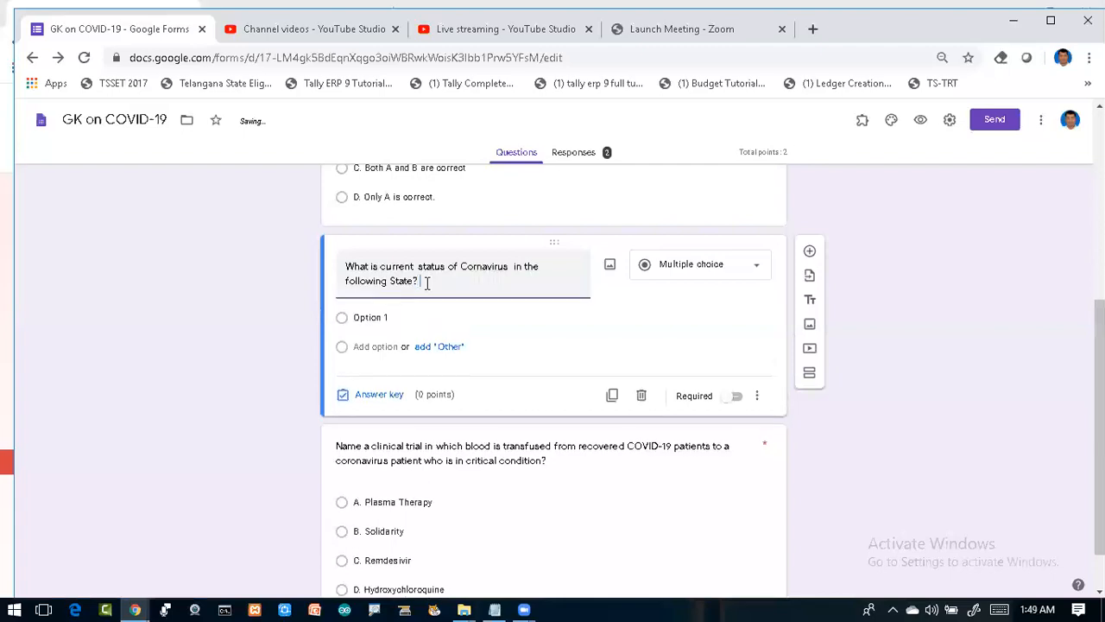
text(Do yo)
text(w)
key(BackSpace)
text(awre)
key(BackSpace)
key(BackSpace)
key(BackSpace)
text(are of )
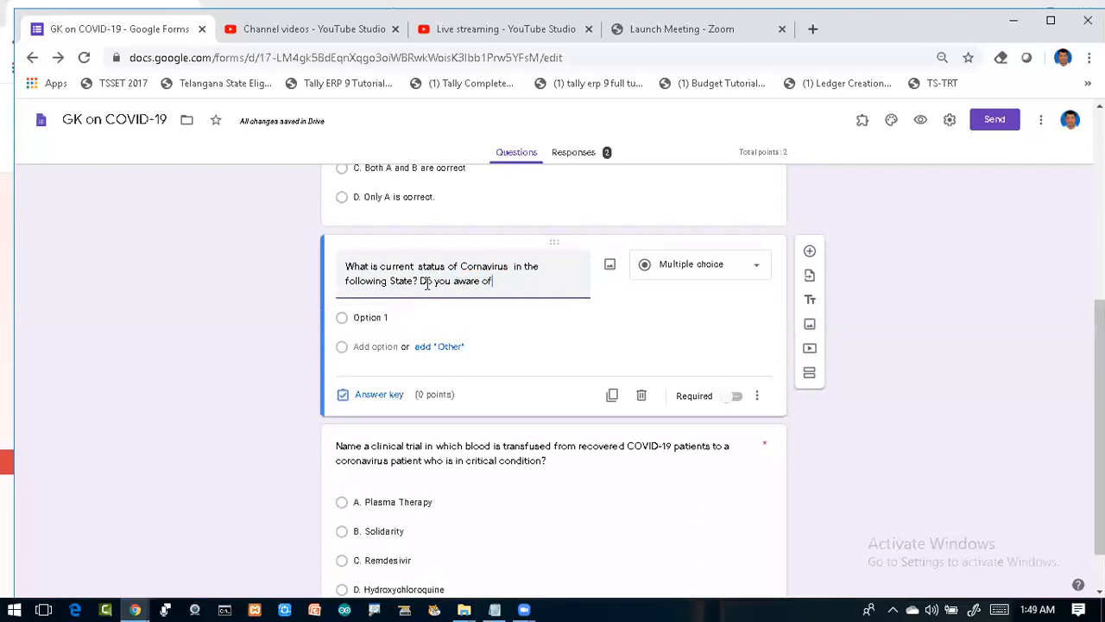
text(t)
key(BackSpace)
text(it)
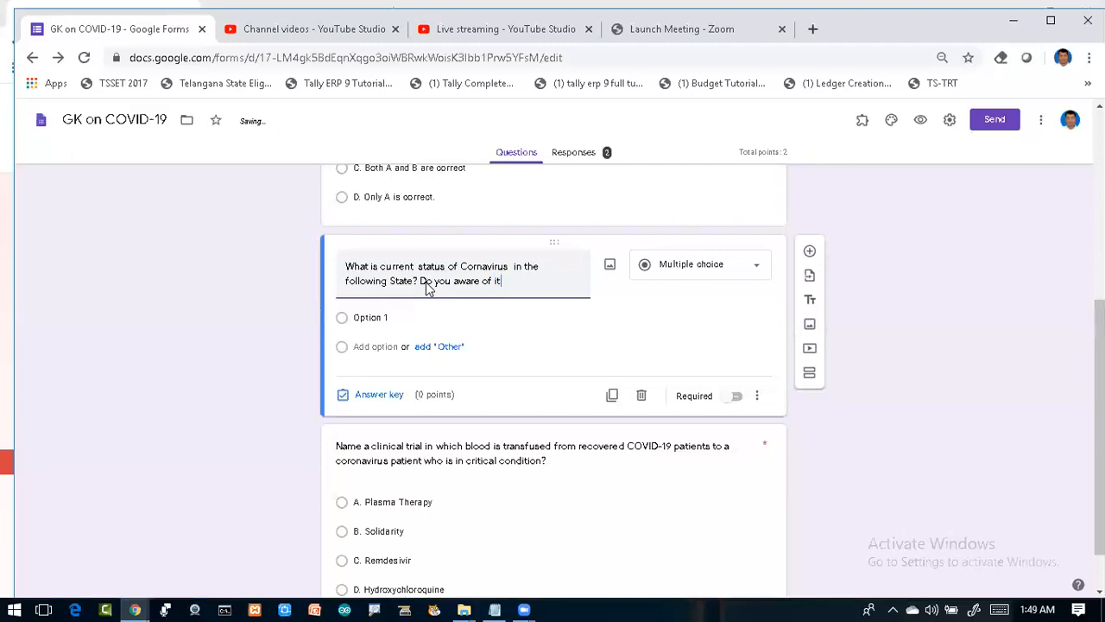
click(359, 321)
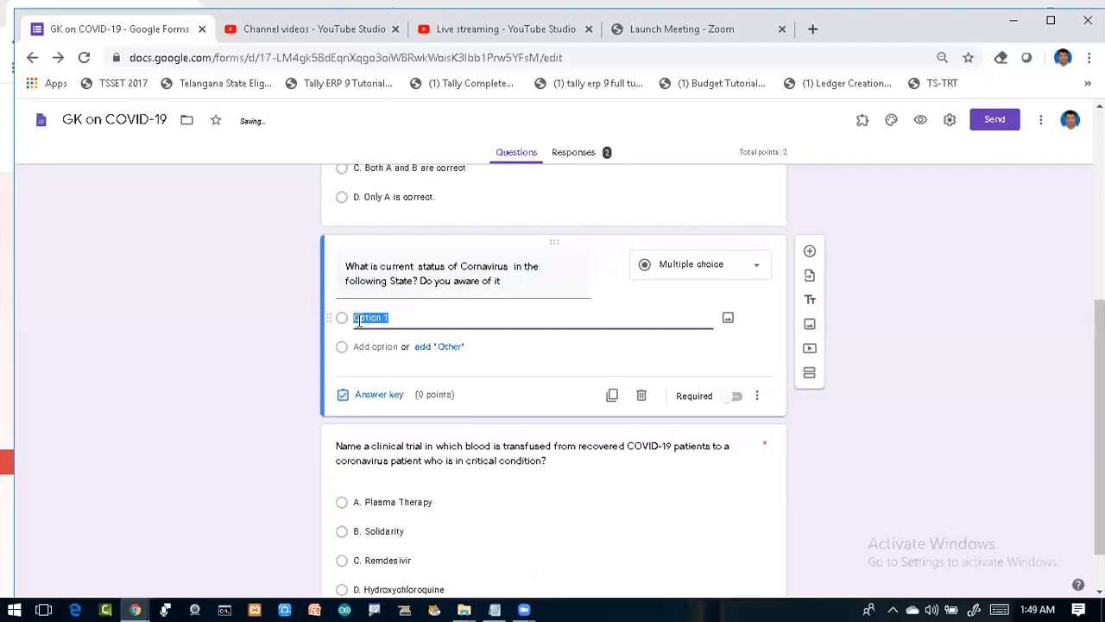
Step: Enter the first two options, 'Yes- (Telangana)' and 'No(Telangana)'
text(Yes)
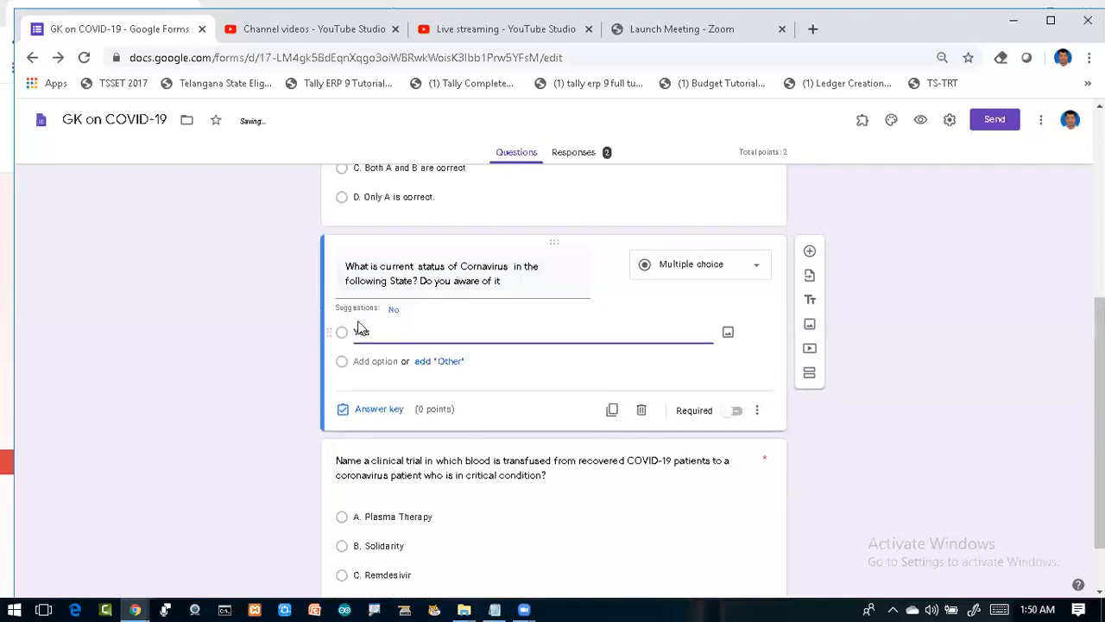
text(- (TElan)
key(BackSpace)
key(BackSpace)
key(BackSpace)
key(BackSpace)
text(elan)
text(gan)
text())
key(BackSpace)
text(a)
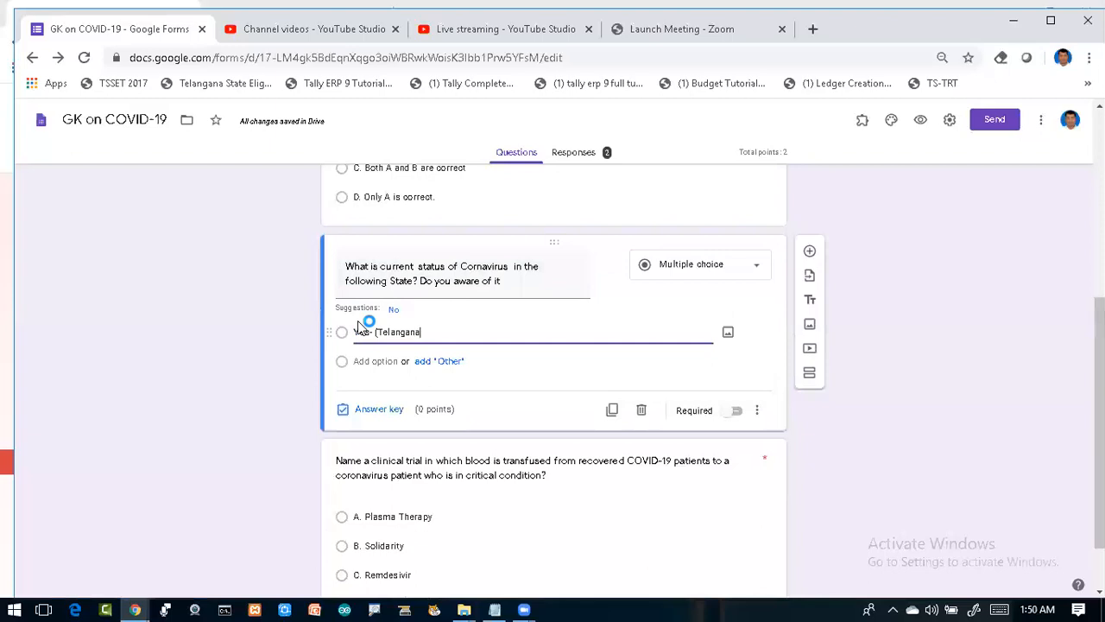
text())
click(362, 364)
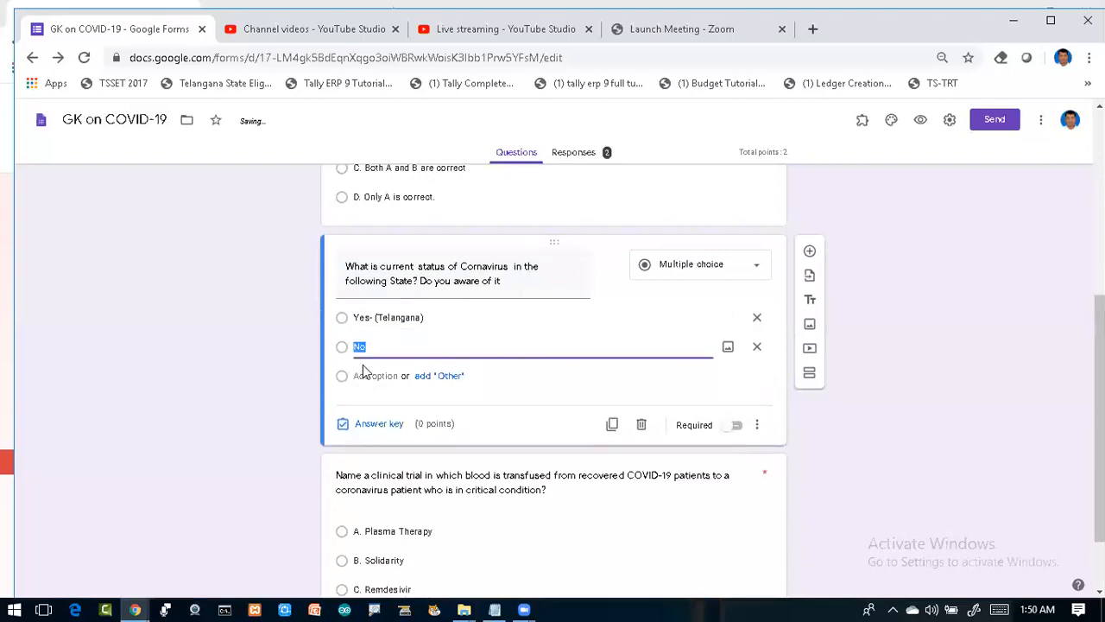
click(385, 348)
text((Teln)
key(BackSpace)
key(BackSpace)
text(langana))
Step: Add the third and fourth options, 'Yes(AP)' and 'No(AP)'
click(361, 377)
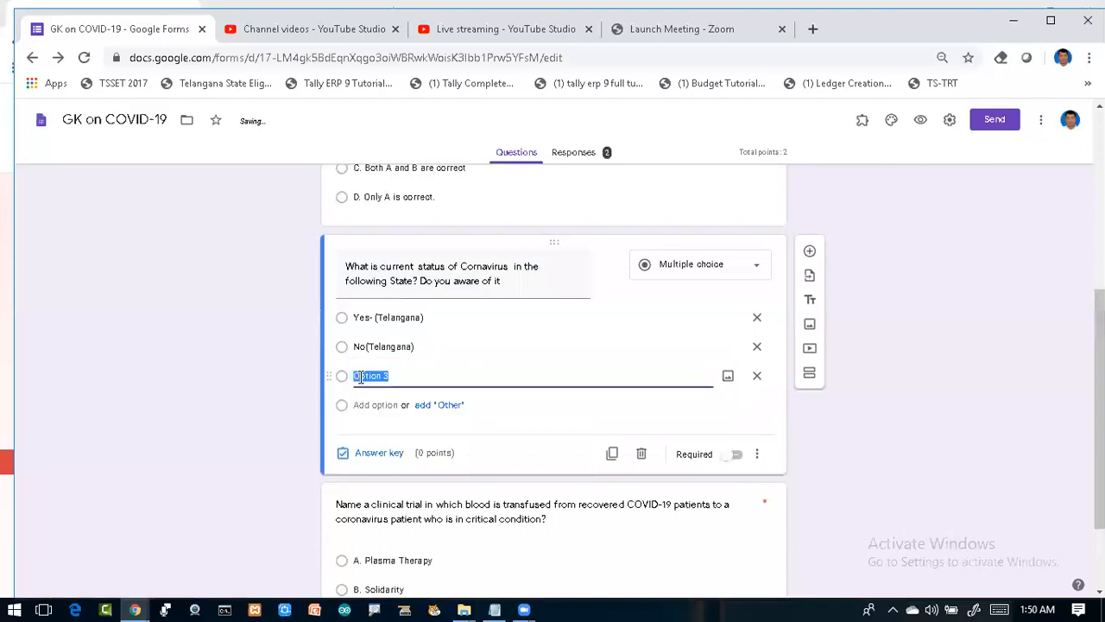
text(Yes(AP))
click(360, 405)
text(No(AP))
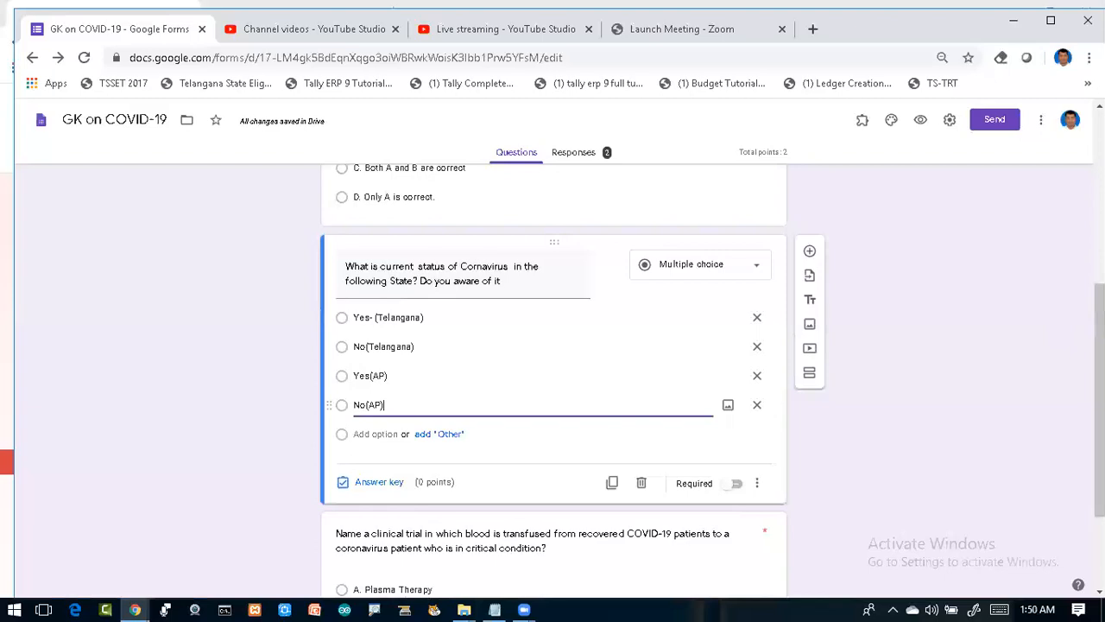
scroll(553, 380, down, 1)
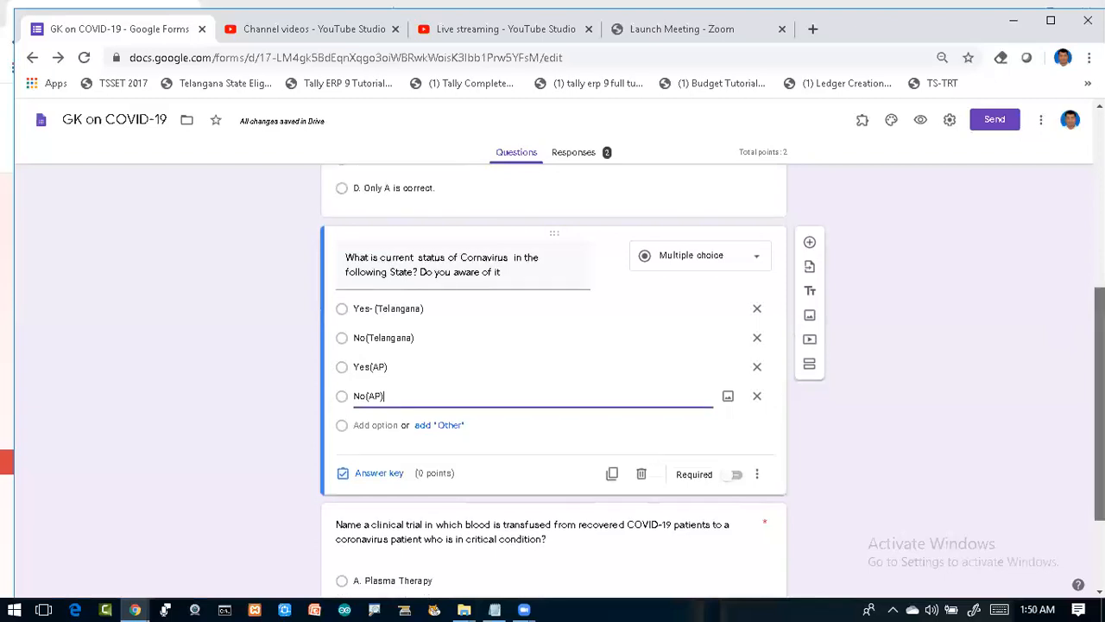
scroll(552, 380, down, 1)
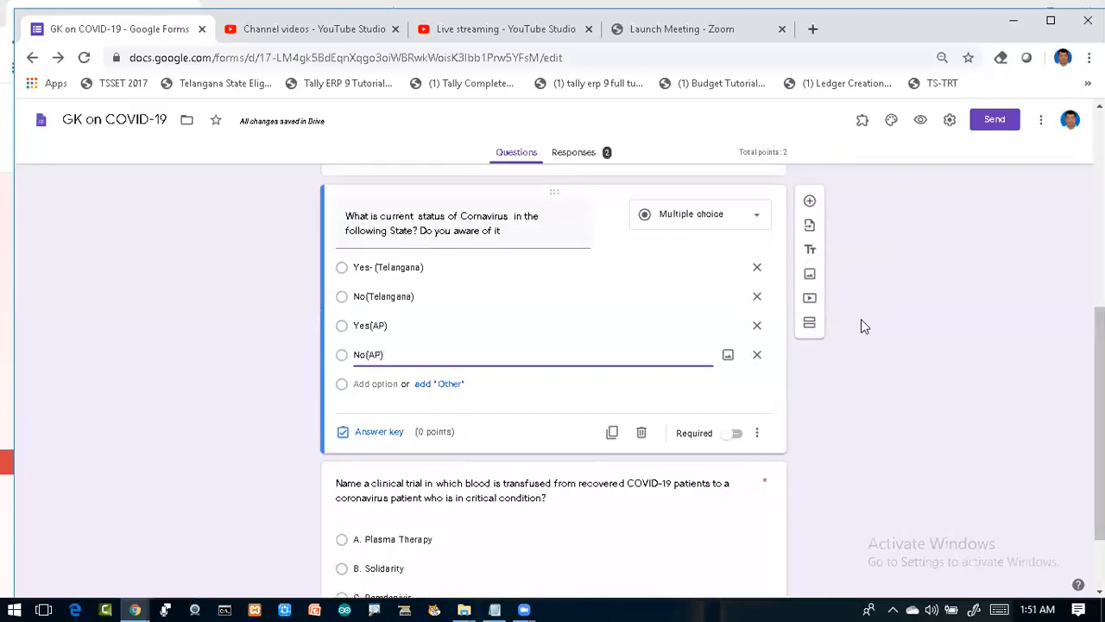
scroll(964, 357, down, 1)
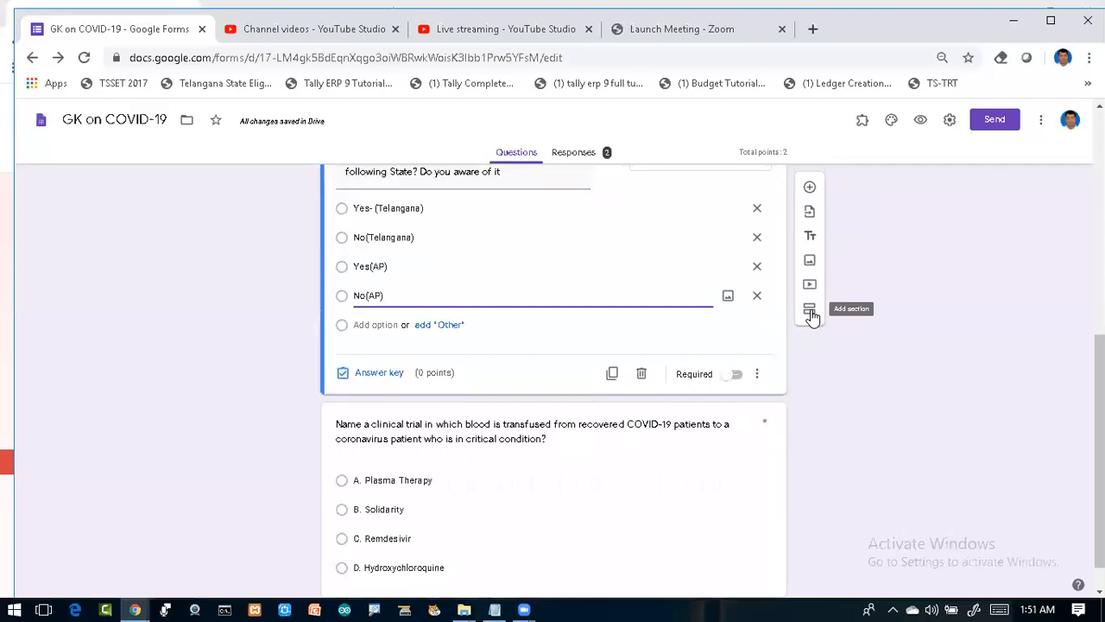
Step: Insert a section after the status question and rename it 'Telangana covid-19 status'
click(810, 311)
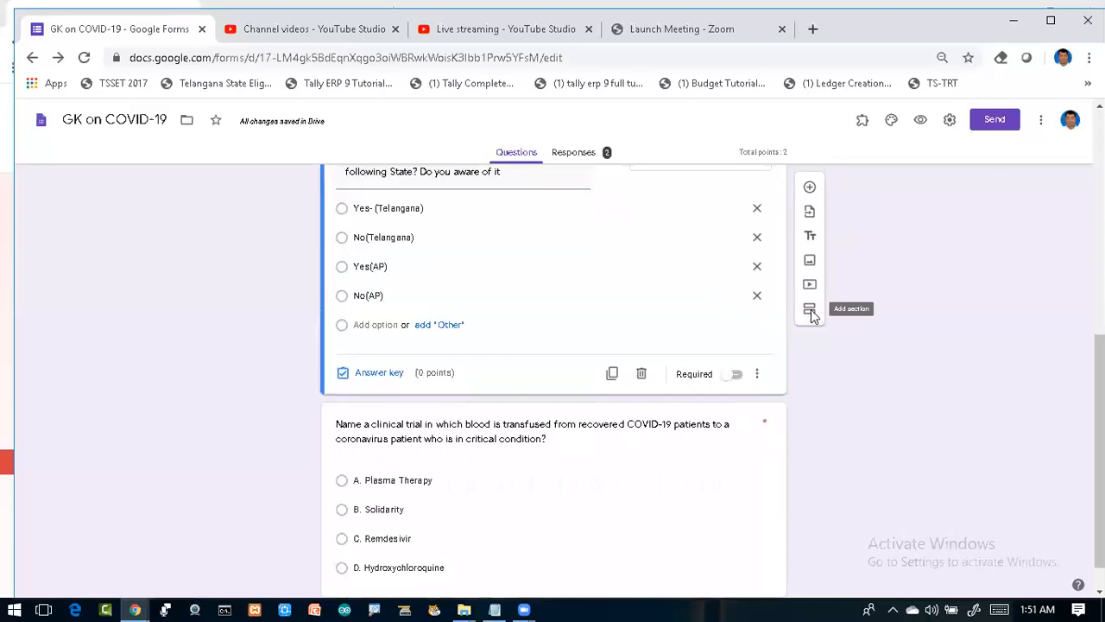
click(429, 425)
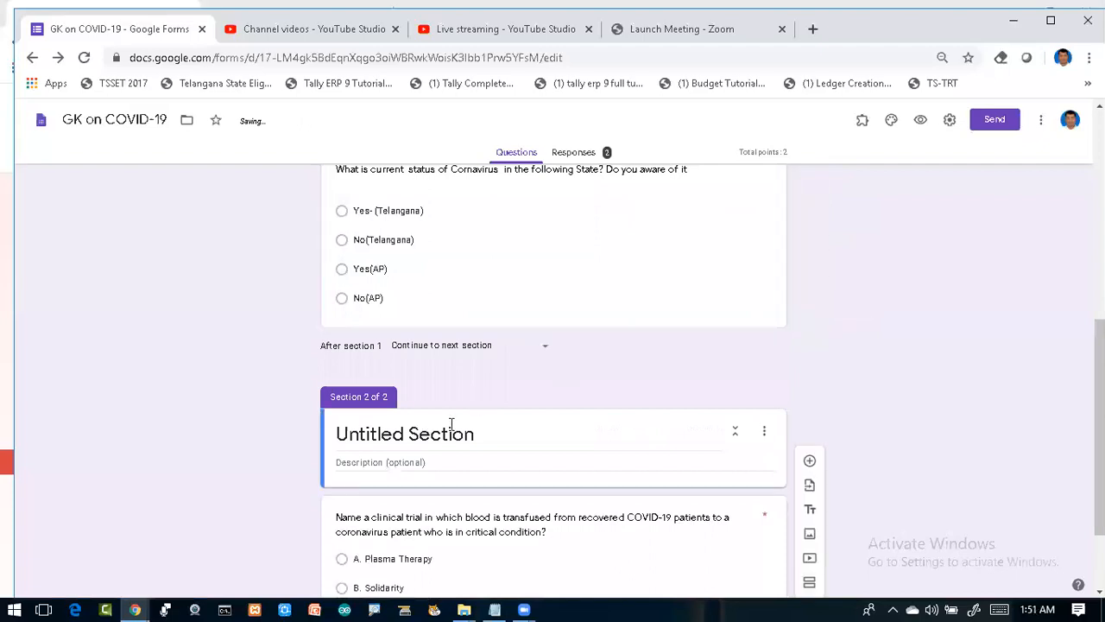
triple_click(475, 436)
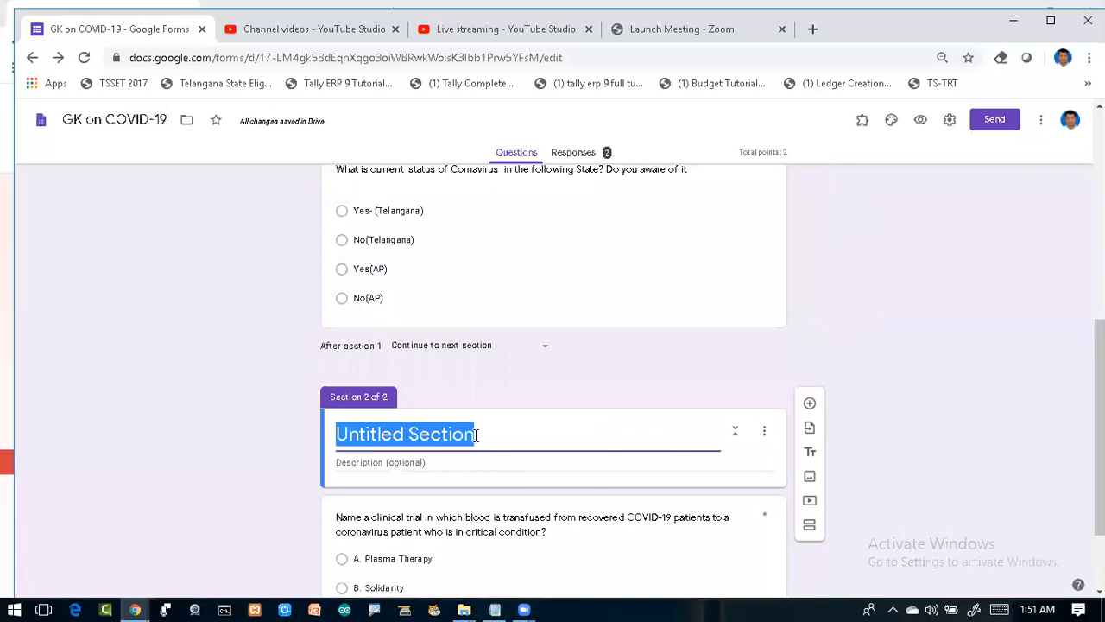
text(Telanga)
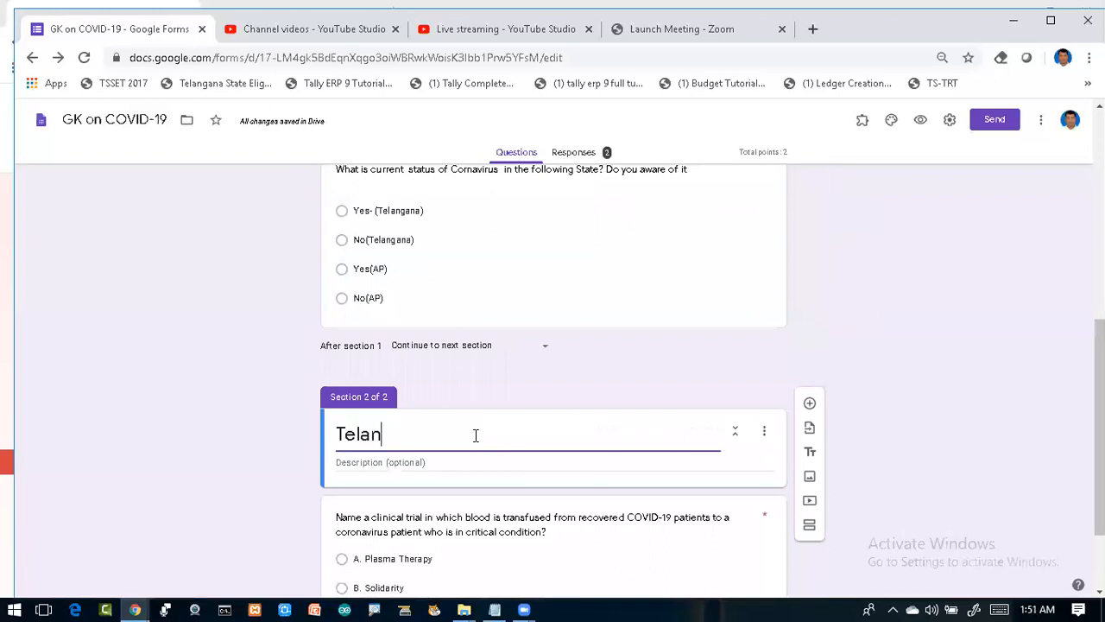
key(BackSpace)
key(BackSpace)
key(BackSpace)
text(gana con)
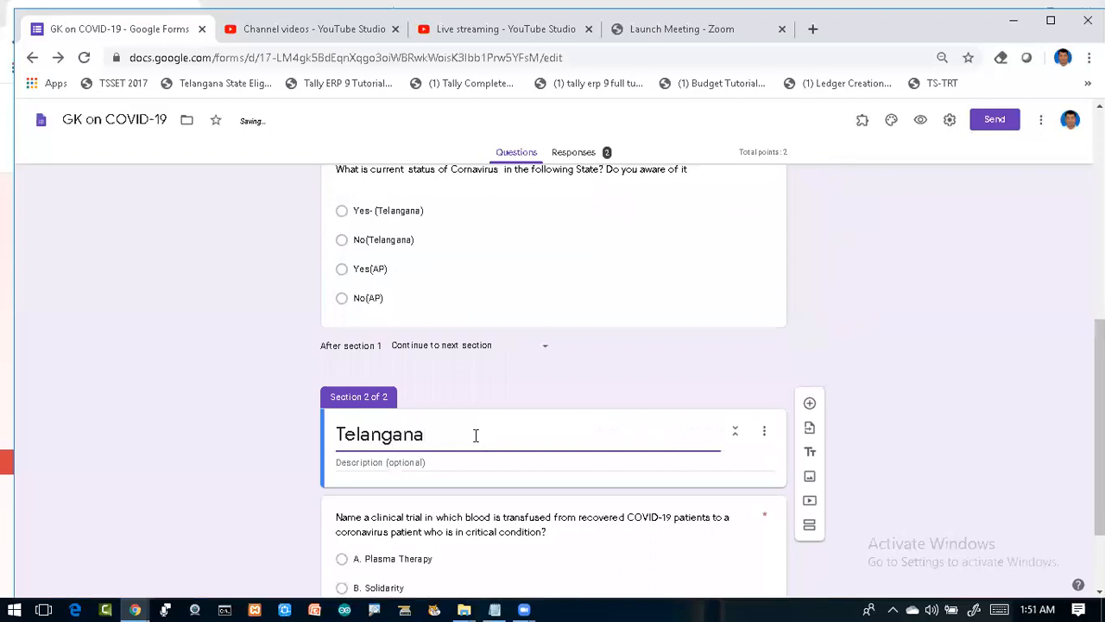
key(BackSpace)
text(rornava)
key(BackSpace)
key(BackSpace)
key(BackSpace)
key(BackSpace)
key(BackSpace)
key(BackSpace)
text(vid-19 status)
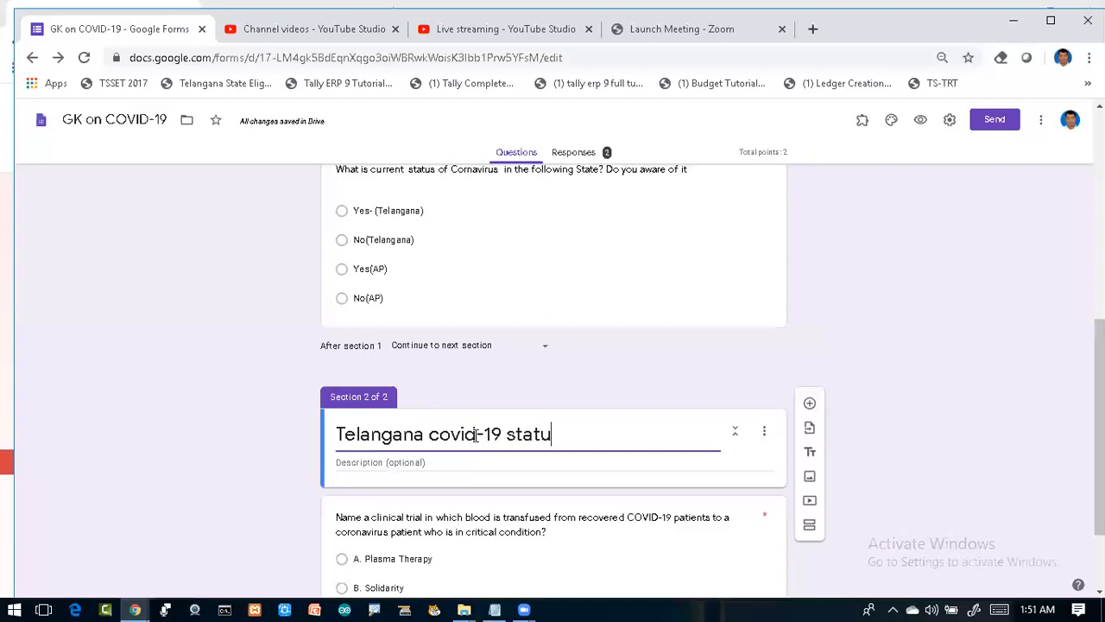
click(414, 475)
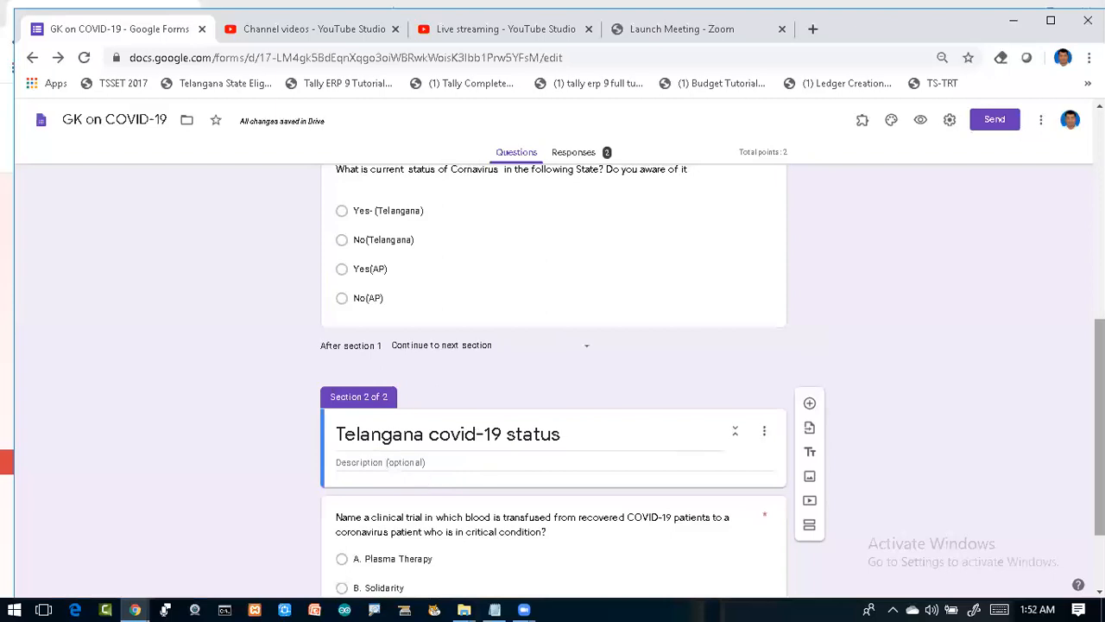
scroll(940, 378, down, 1)
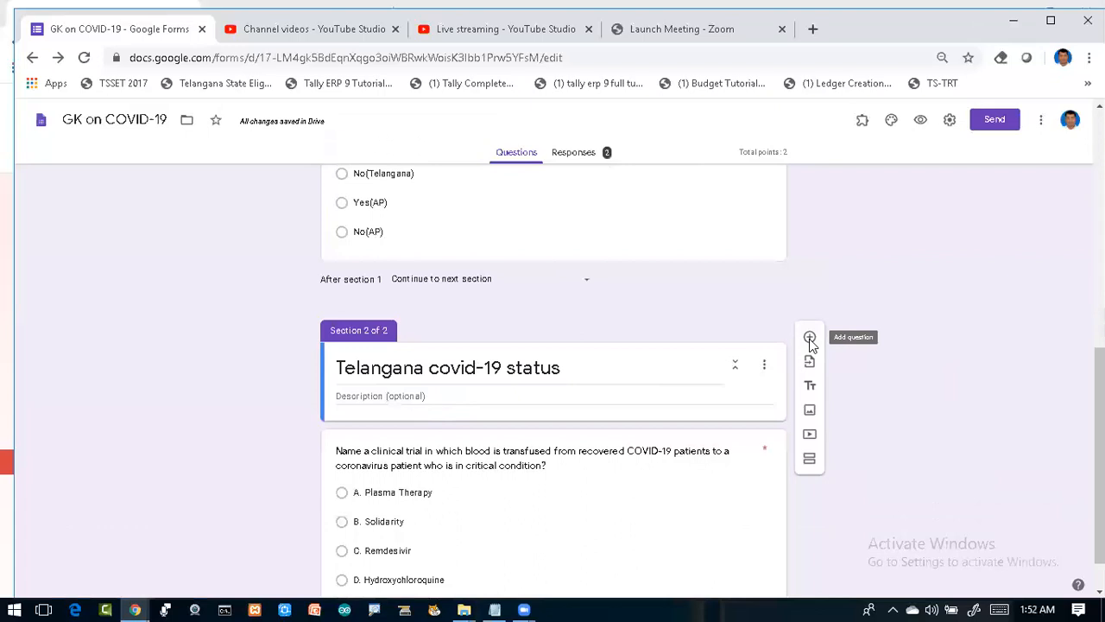
Step: Add a question titled 'How Much?' at the top of the Telangana section
click(809, 337)
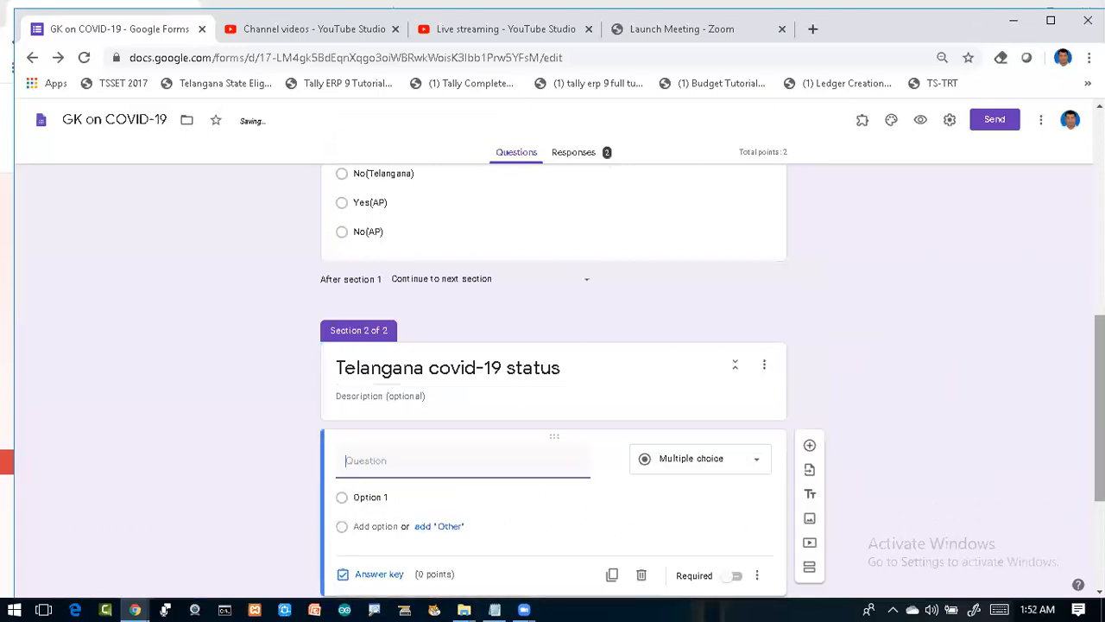
click(386, 285)
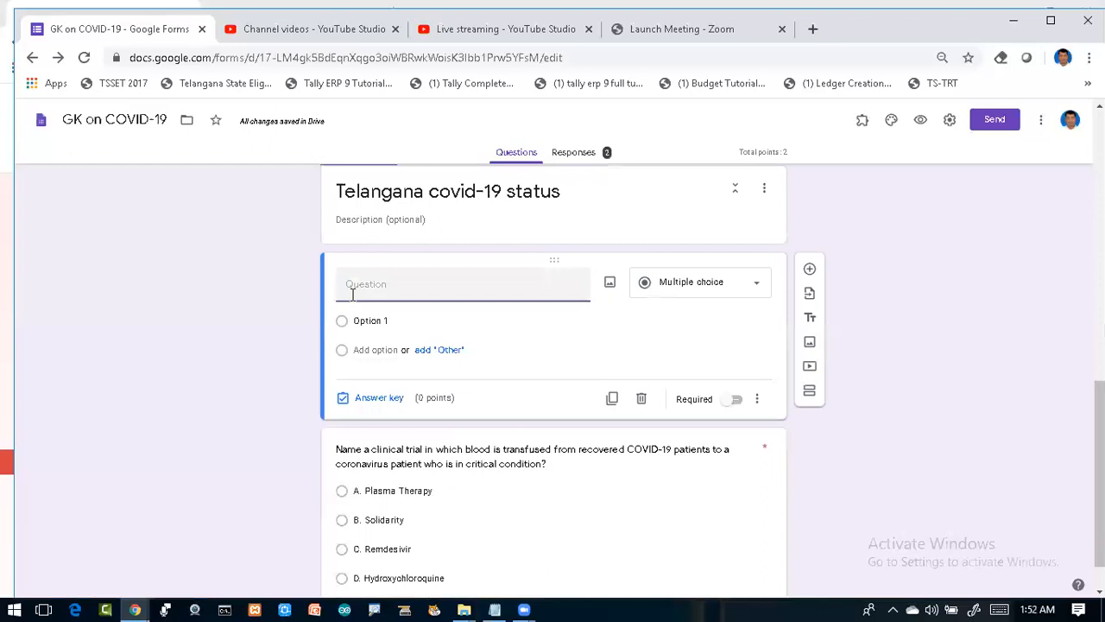
text(How Much?)
click(494, 609)
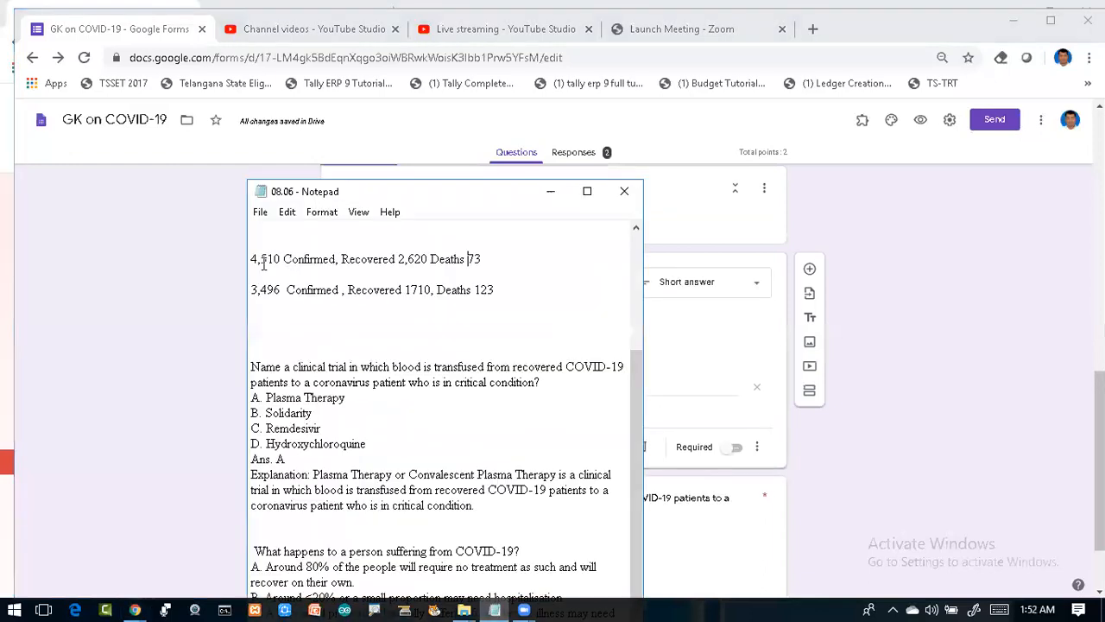
Step: Copy the '3,496 Confirmed' figures from the notes and paste them into multiple-choice options
drag(250, 290, 513, 289)
key(ctrl+c)
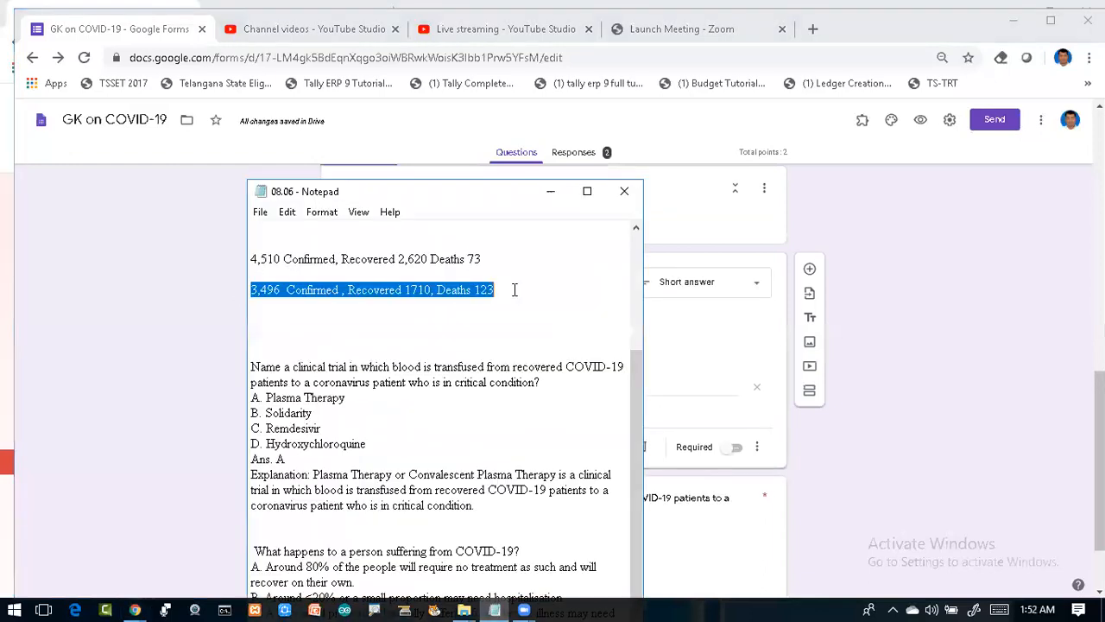
click(206, 346)
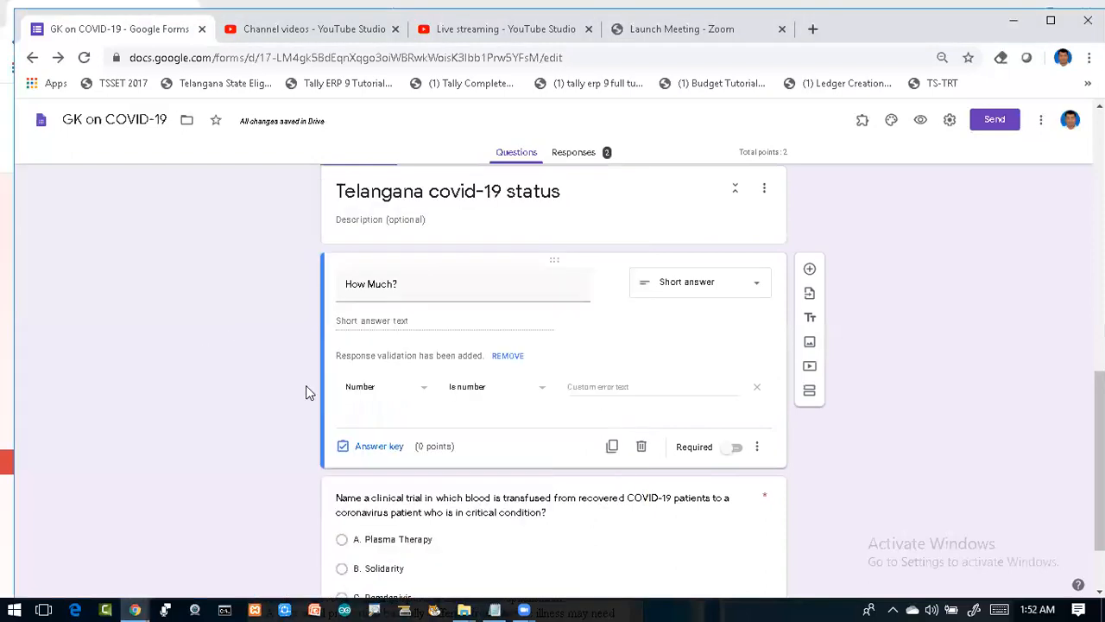
click(689, 295)
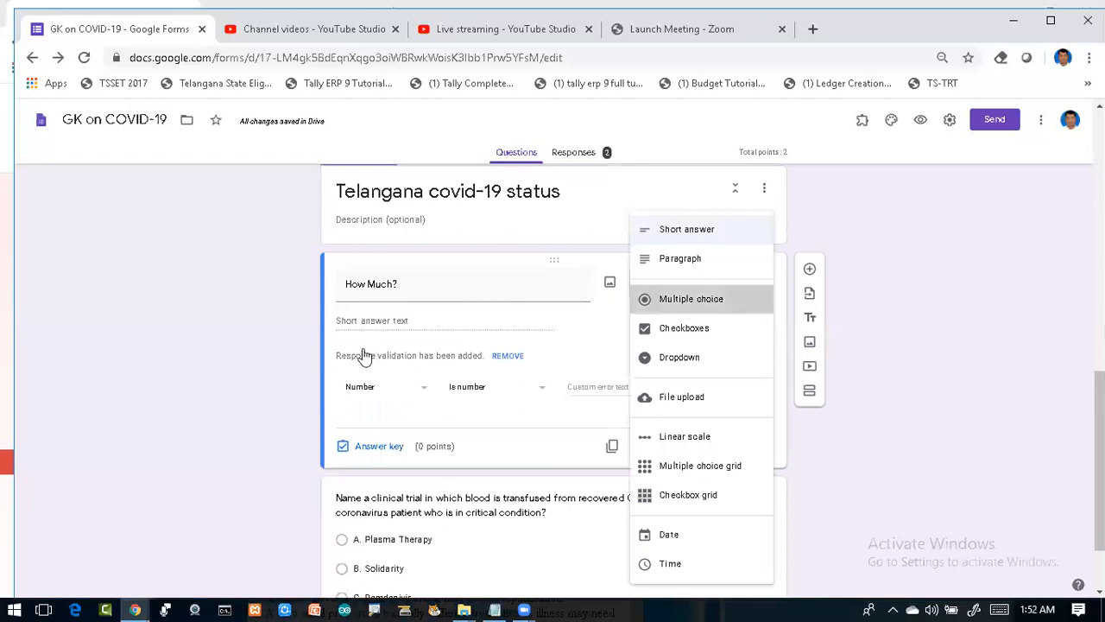
key(Return)
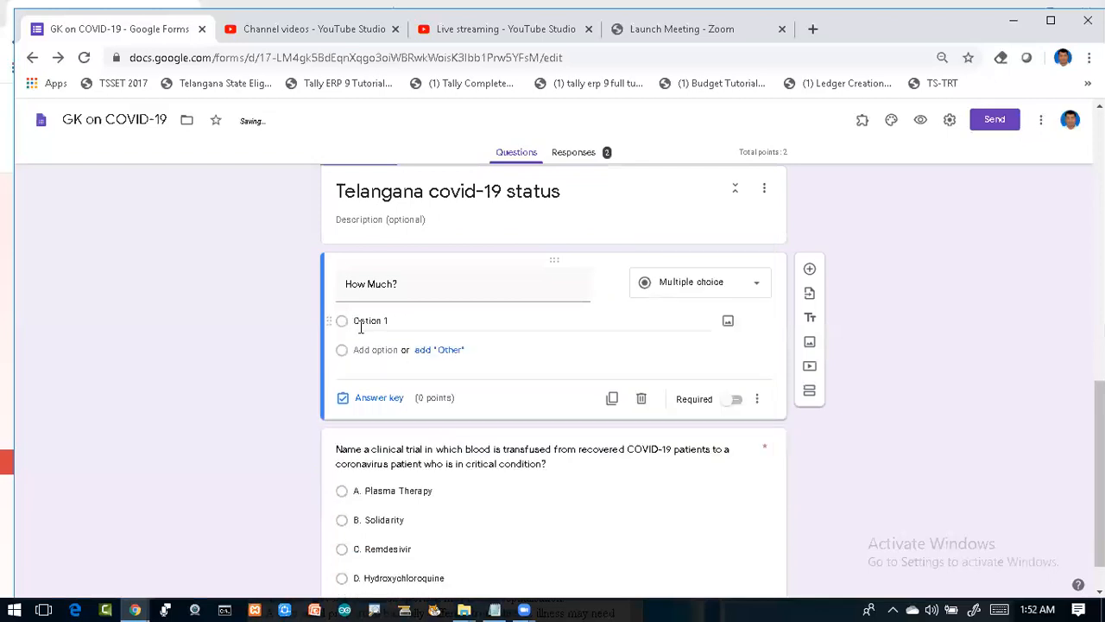
click(361, 325)
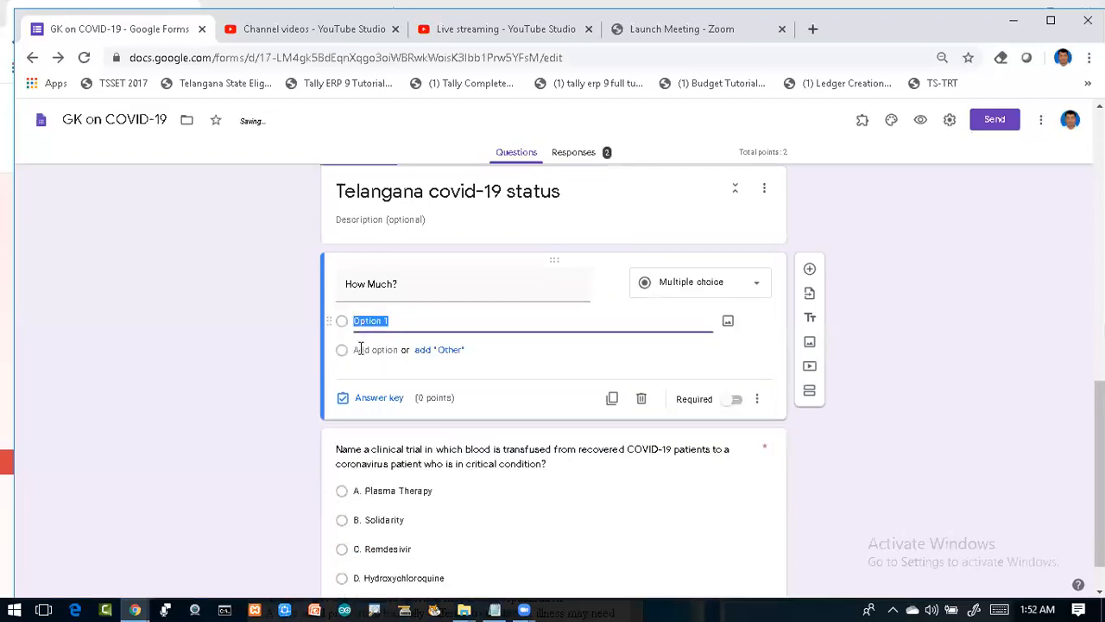
key(ctrl+v)
key(Return)
key(ctrl+v)
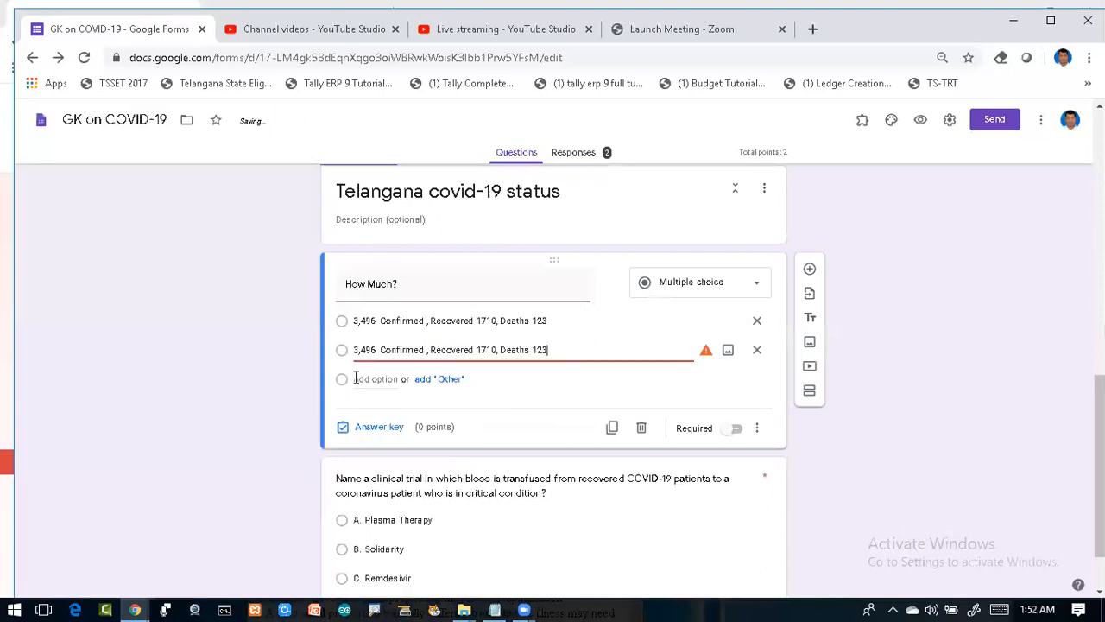
key(Return)
key(ctrl+v)
click(361, 417)
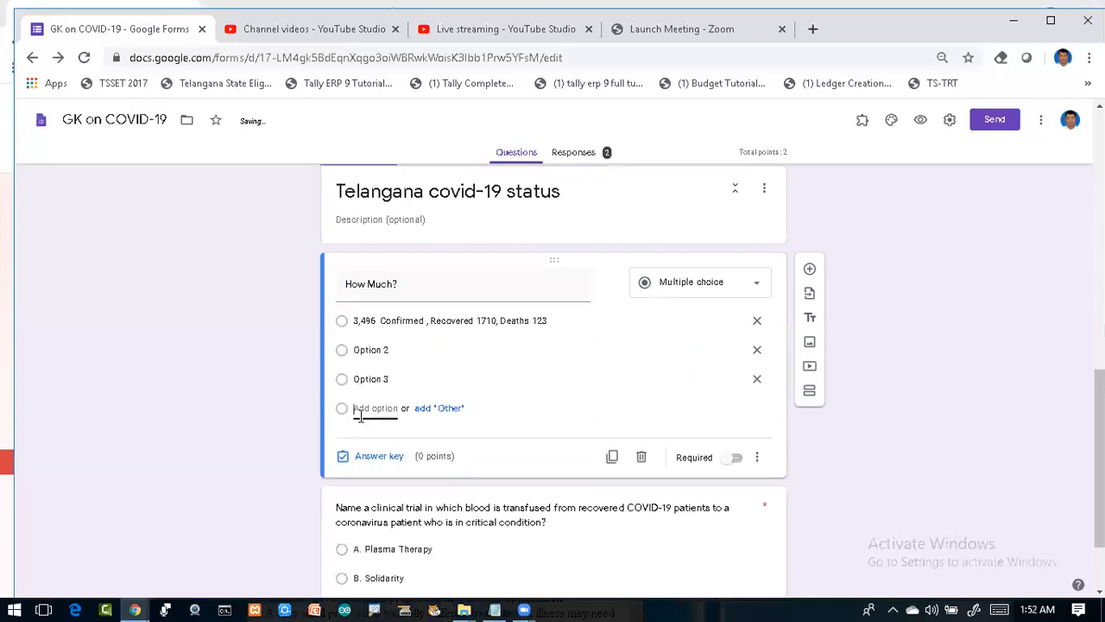
key(ctrl+v)
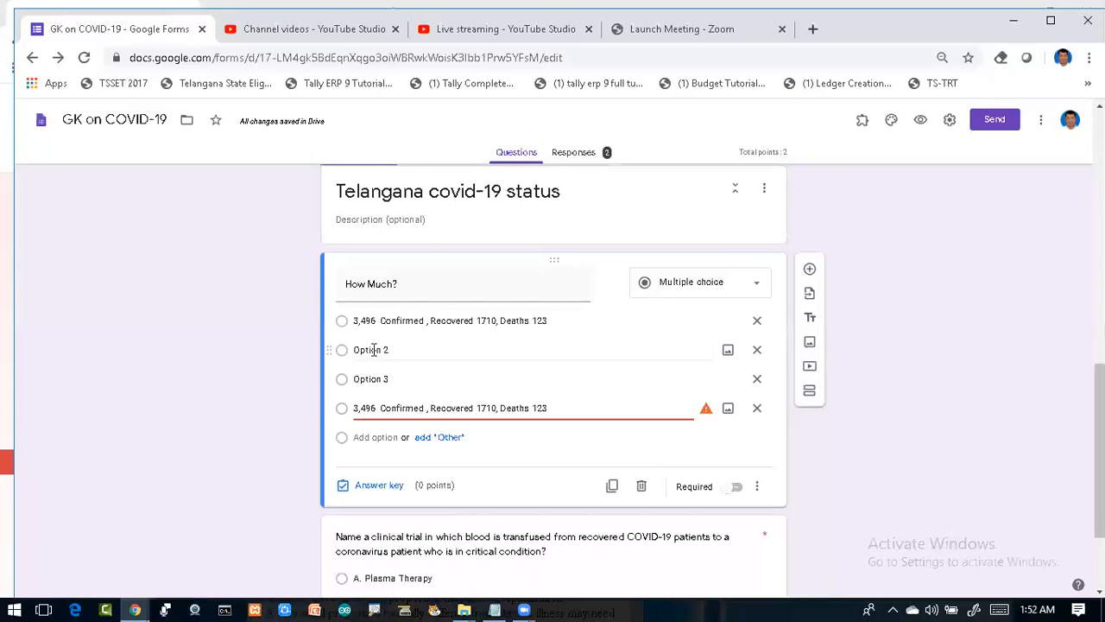
Step: Fill option two with the figures and change its confirmed count to 5400
click(373, 348)
key(ctrl+v)
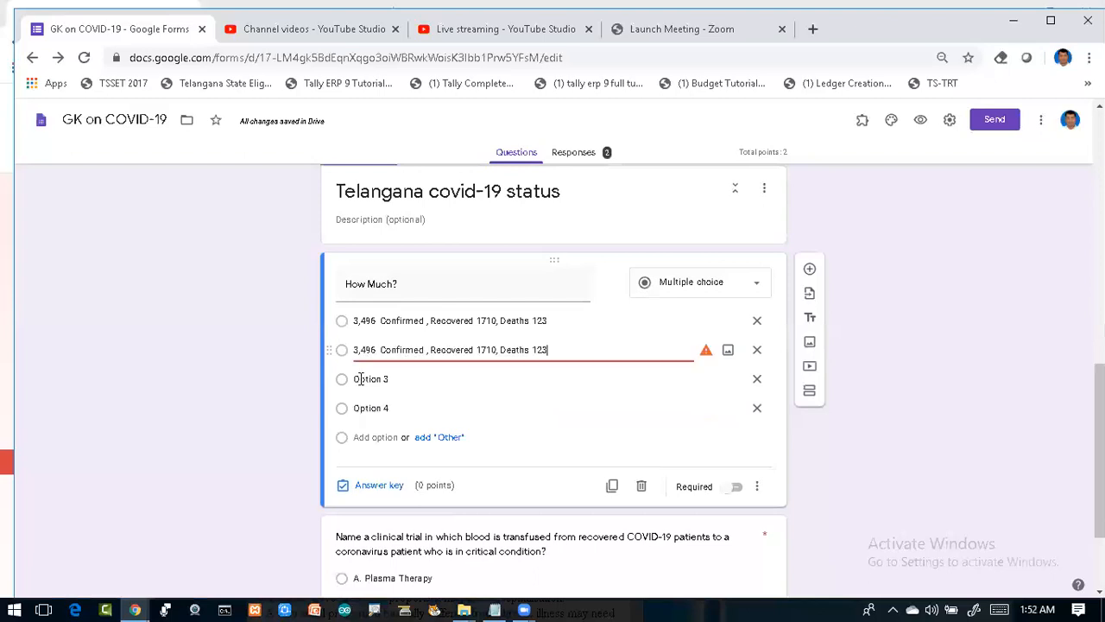
click(361, 378)
key(ctrl+v)
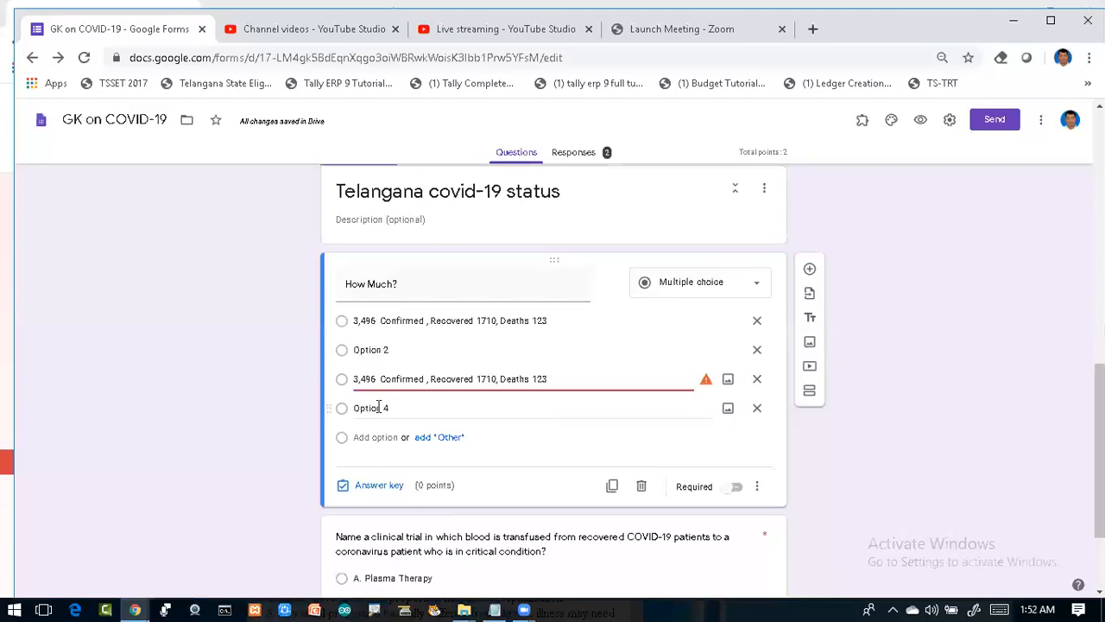
click(378, 408)
click(378, 350)
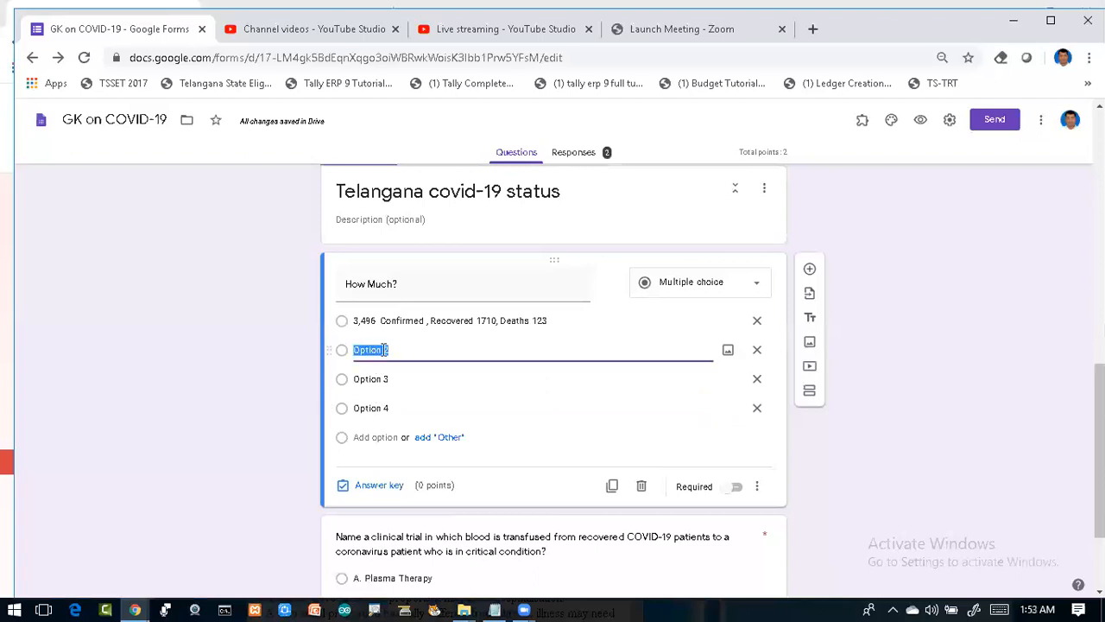
key(ctrl+v)
click(376, 349)
key(BackSpace)
key(BackSpace)
key(BackSpace)
key(BackSpace)
key(BackSpace)
text(5400,)
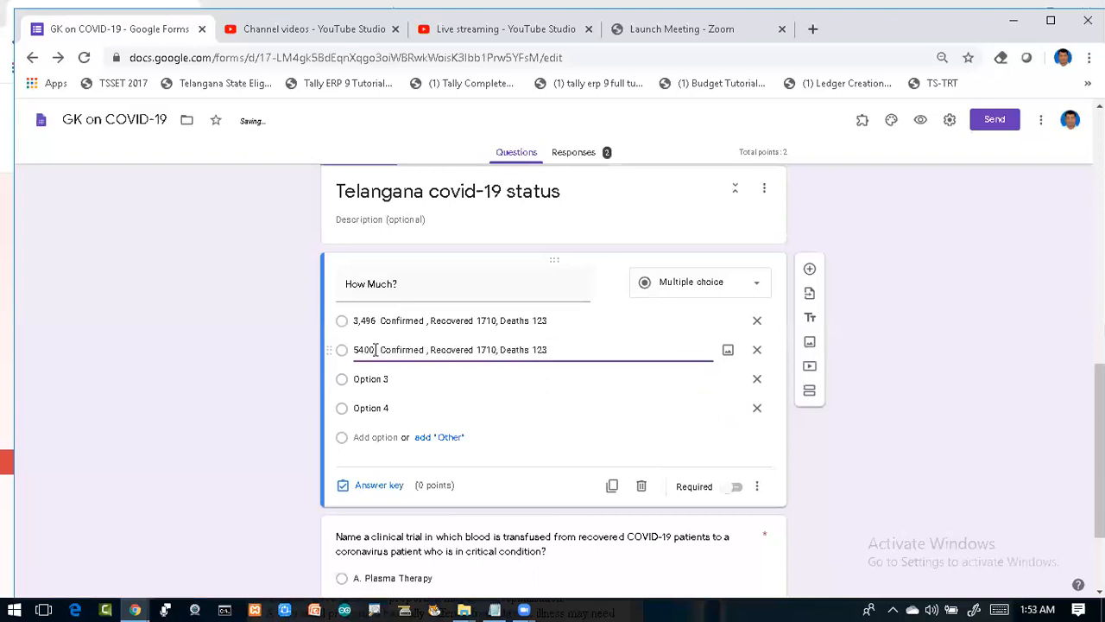
click(481, 350)
key(BackSpace)
text(2)
key(BackSpace)
text(08)
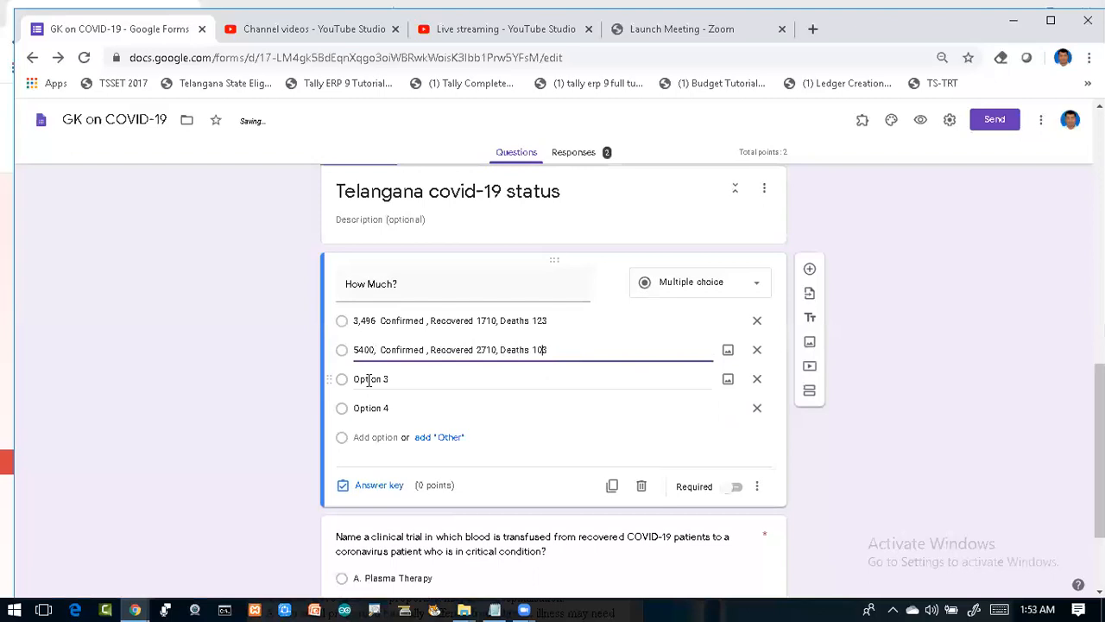
Step: Paste the figures into option three and edit them to 2,496 / 110 / 1223
click(369, 380)
text(3,496 Confirmed , Recovered 1710, Deaths 123)
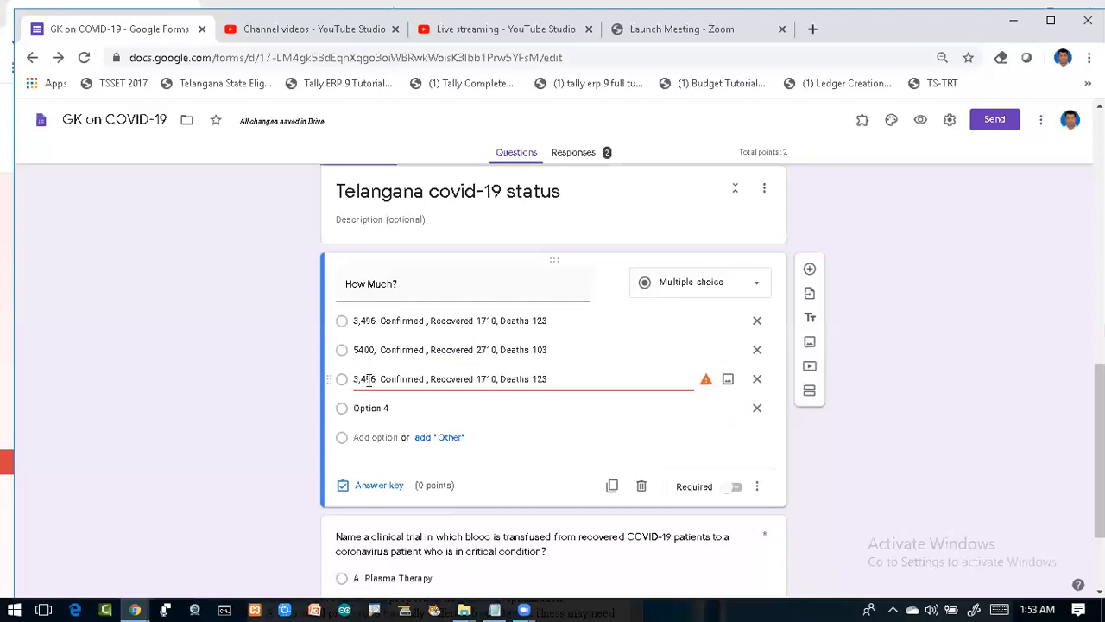
click(359, 380)
key(BackSpace)
text(2)
click(488, 379)
key(BackSpace)
click(530, 379)
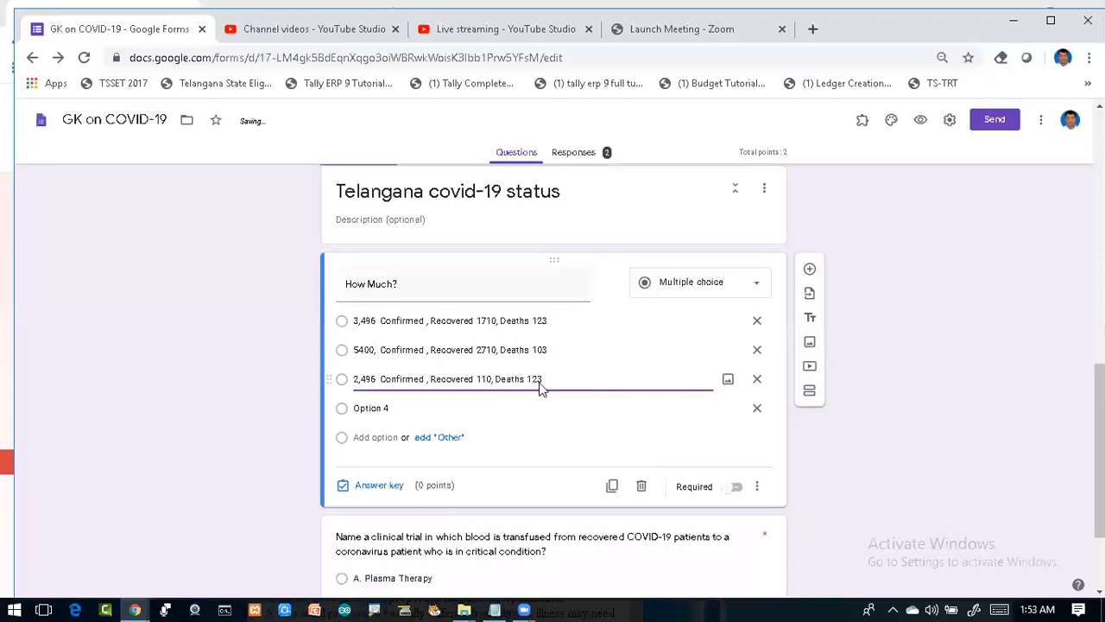
text(2)
Step: Paste the figures into option four and edit them to 3,495 / 1810 / 103
click(424, 410)
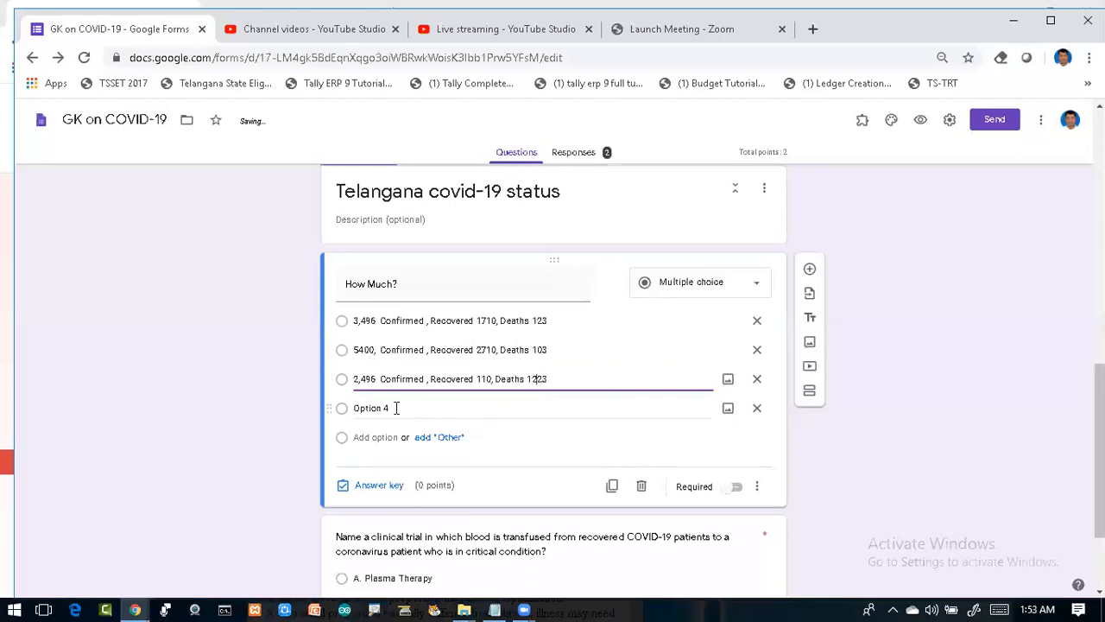
click(394, 408)
text(3,496 Confirmed , Recovered 1710, Deaths 123)
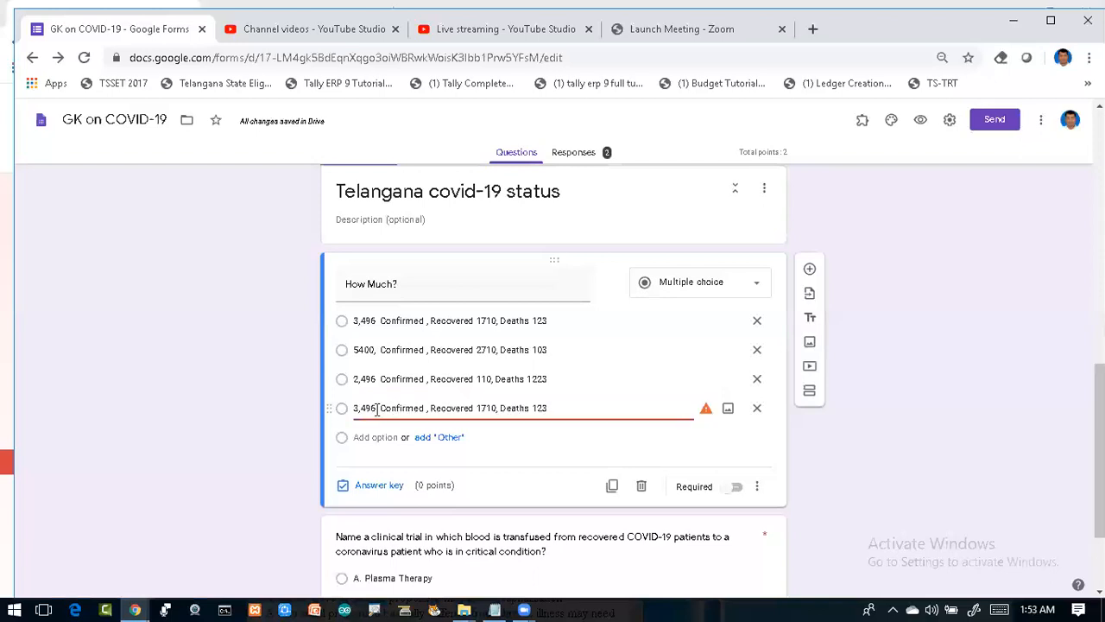
click(377, 409)
key(BackSpace)
text(5)
click(487, 411)
key(BackSpace)
text(8)
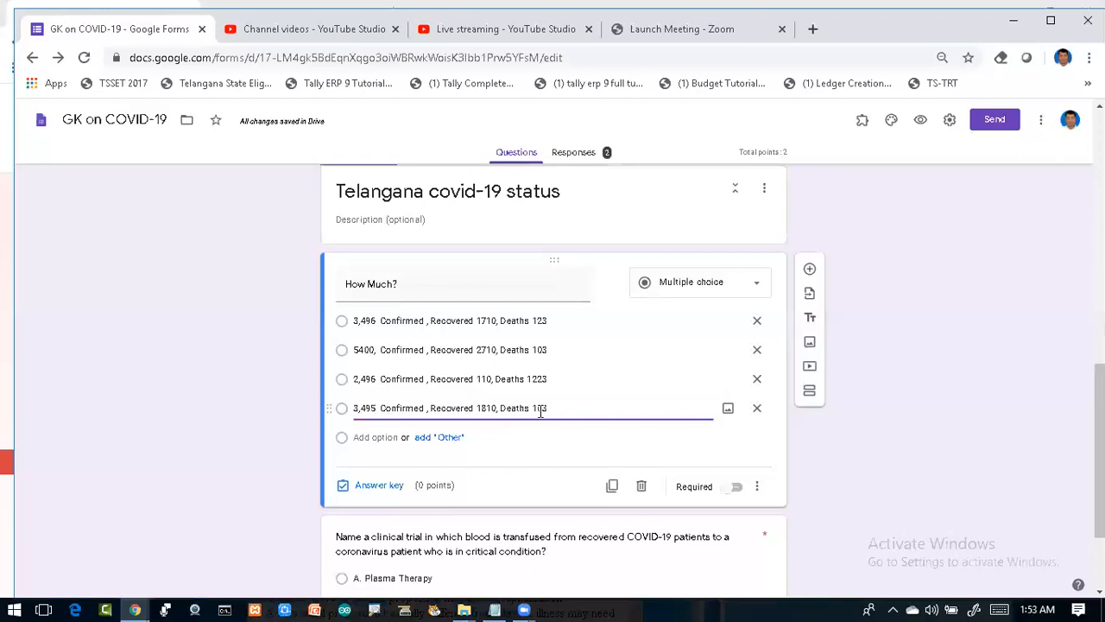
Step: In the answer key, mark '3,496 Confirmed, Recovered 1710, Deaths 123' correct for 1 point
click(375, 489)
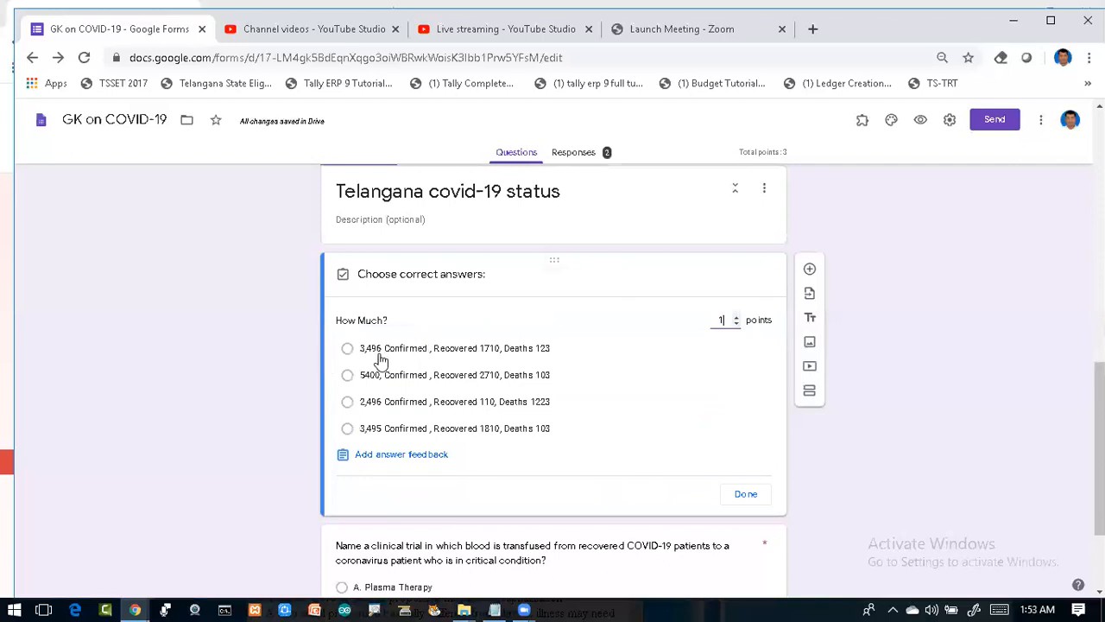
click(346, 352)
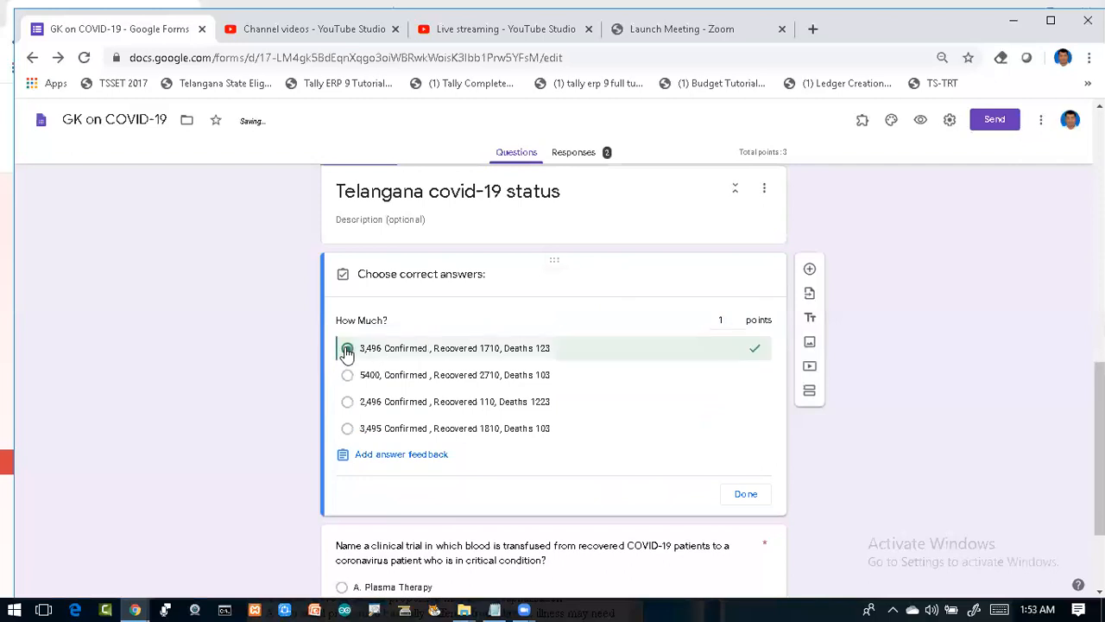
click(745, 493)
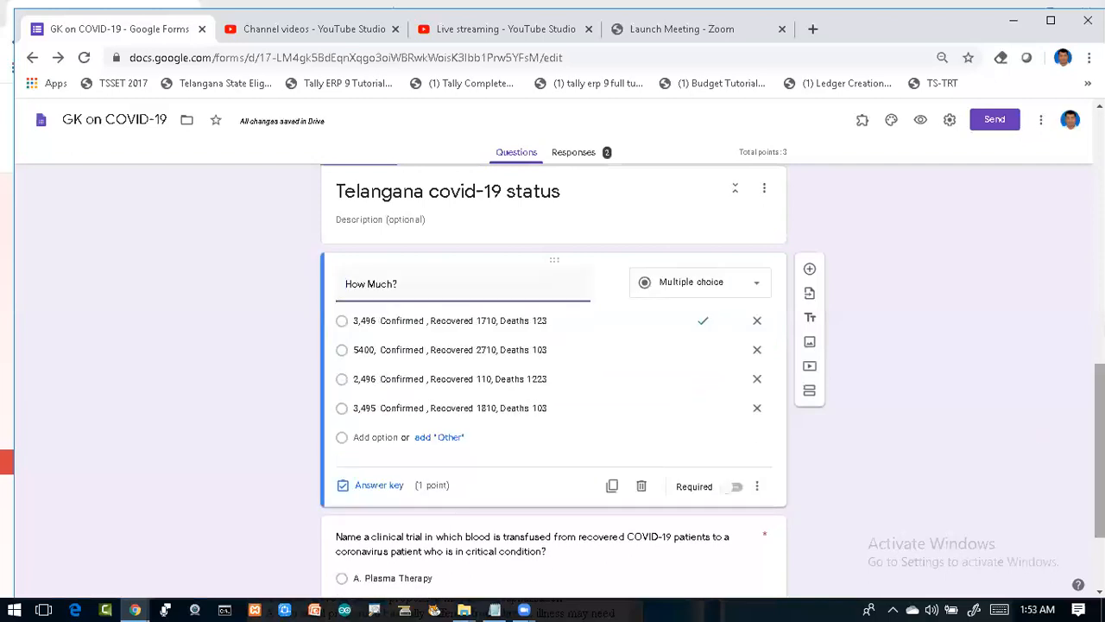
drag(1099, 450, 1099, 273)
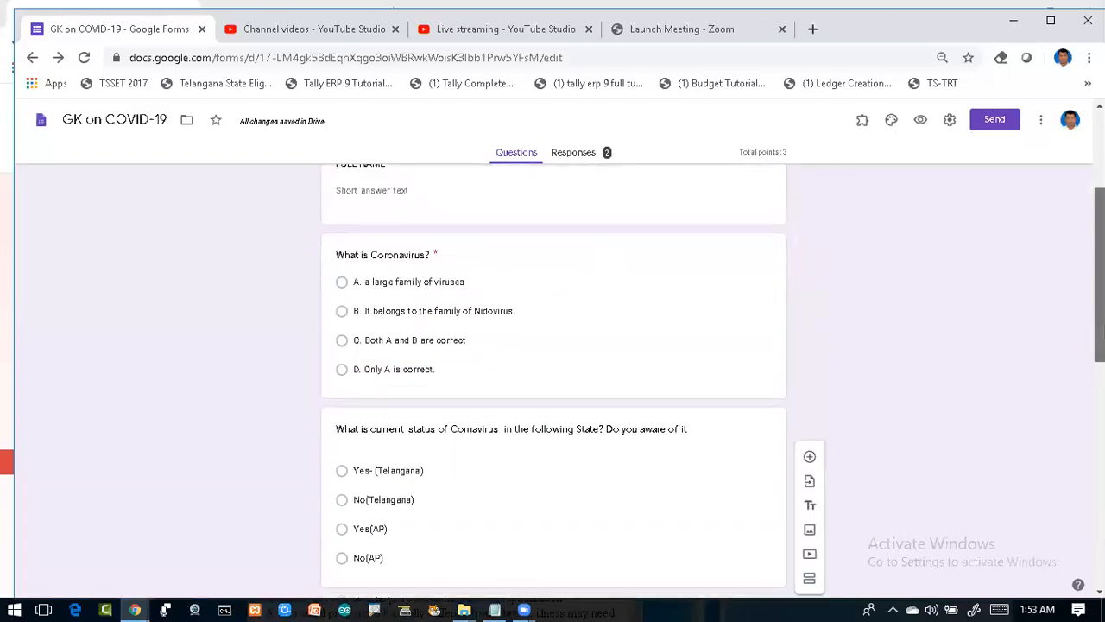
scroll(923, 320, down, 2)
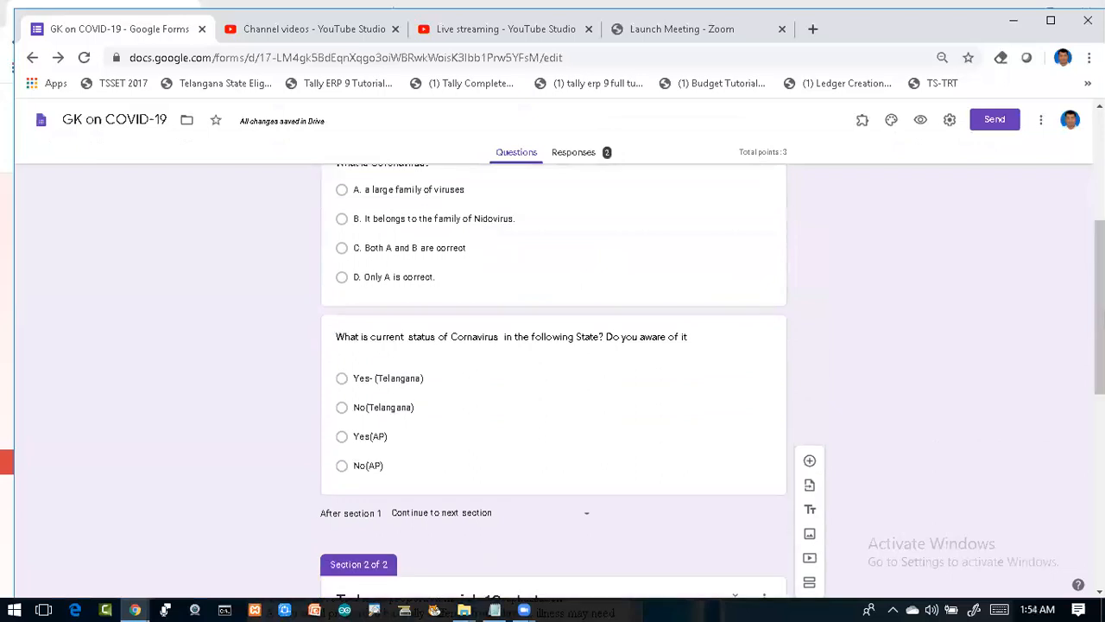
scroll(553, 346, down, 3)
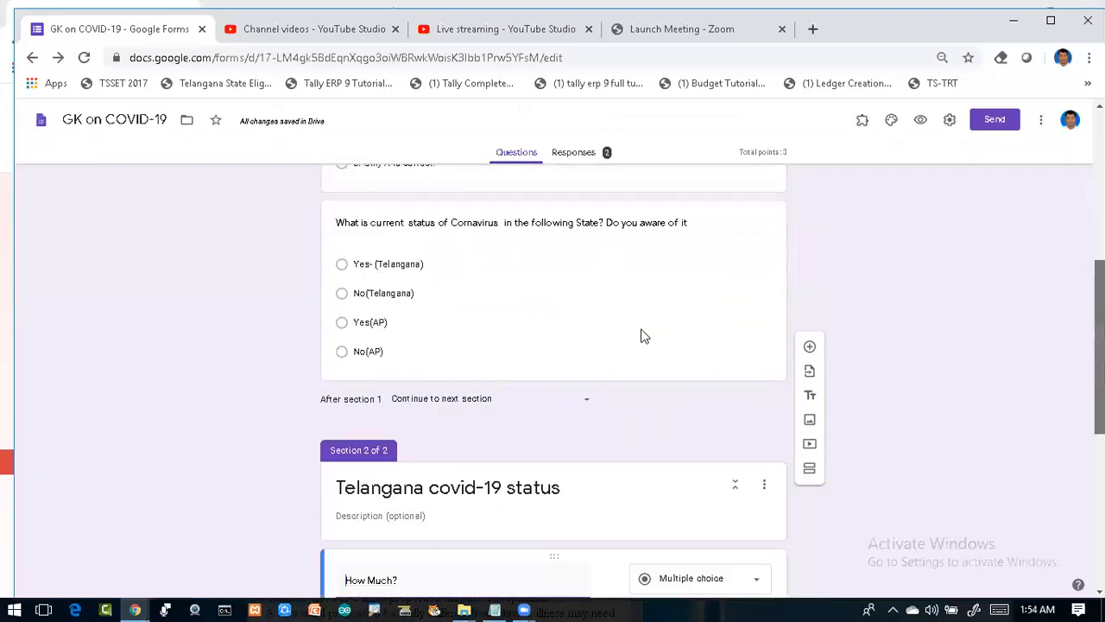
scroll(642, 333, down, 1)
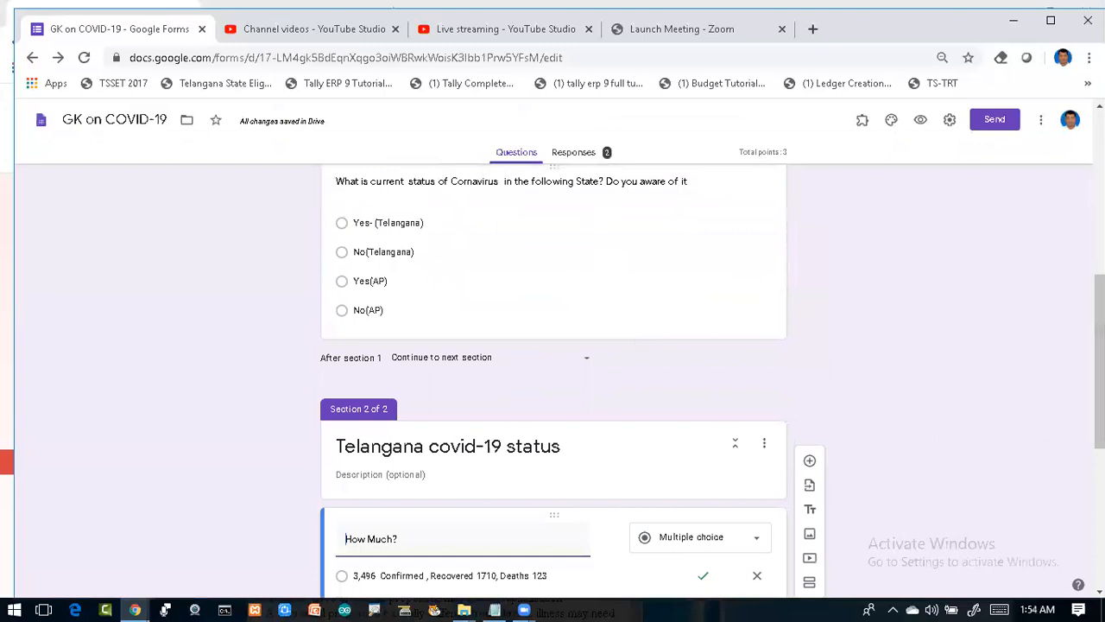
scroll(805, 365, down, 3)
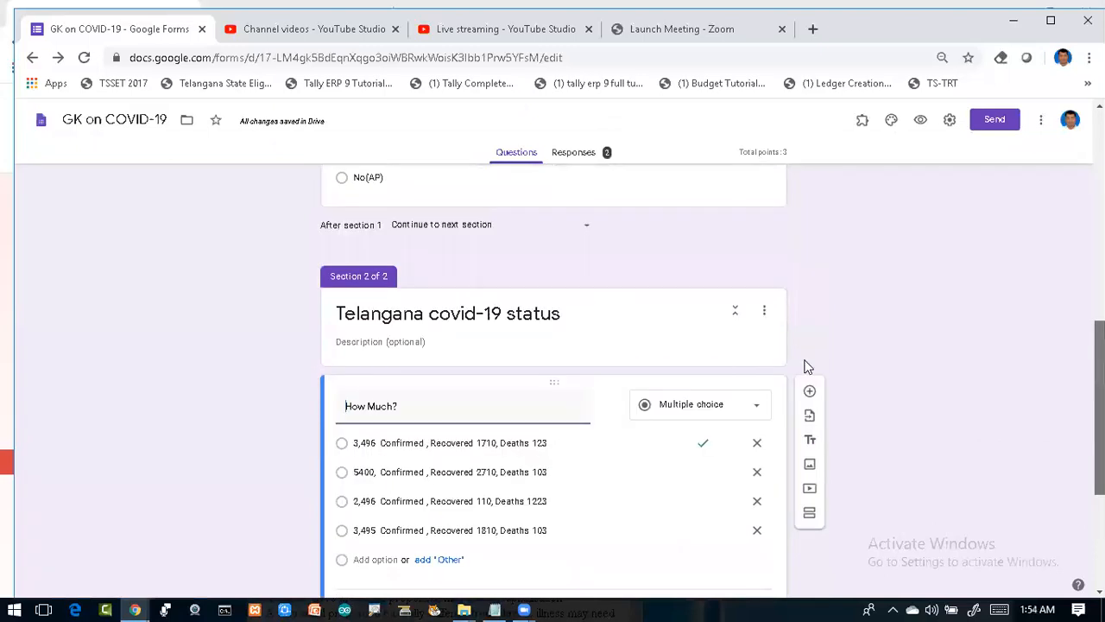
scroll(802, 259, down, 4)
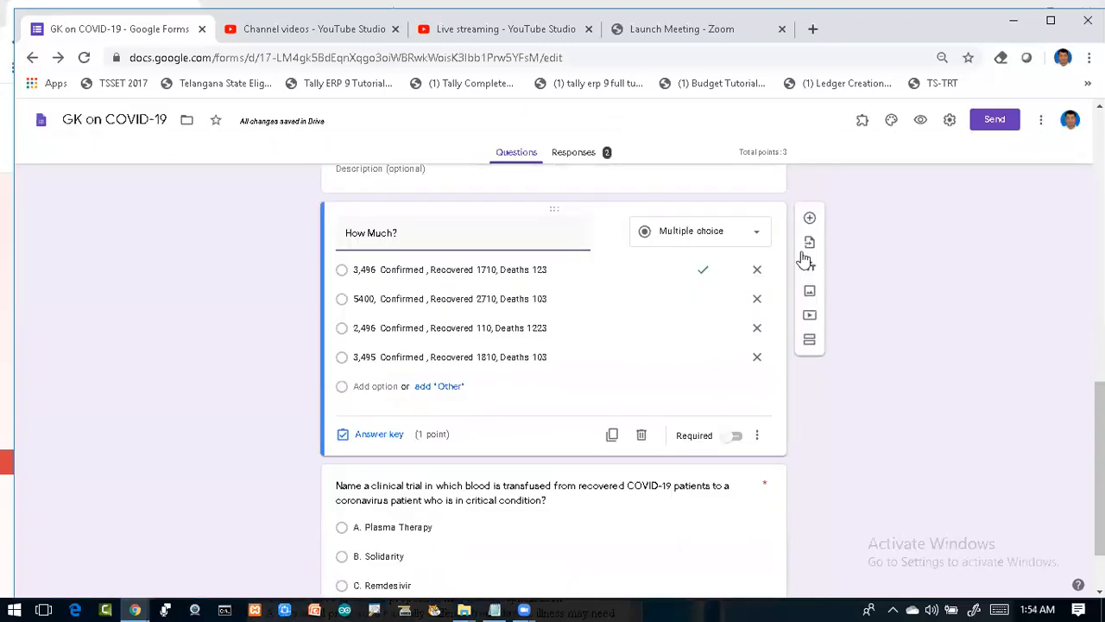
Step: Add a section after How Much? and paste 'Telangana covid-19 status' as its title
click(807, 345)
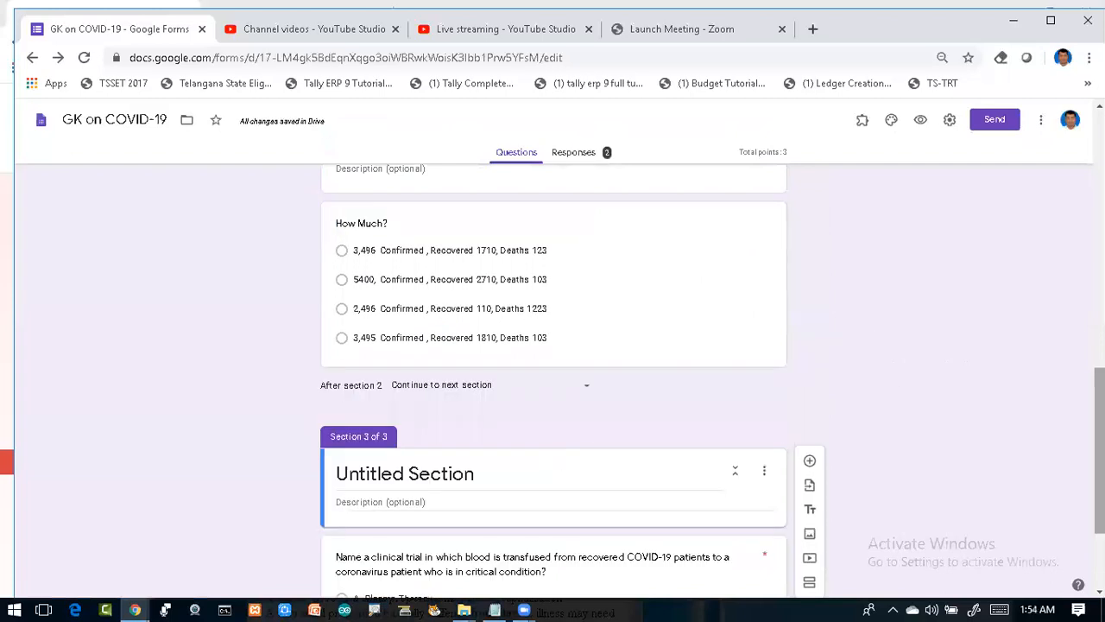
scroll(1058, 414, up, 2)
drag(1055, 407, 1055, 421)
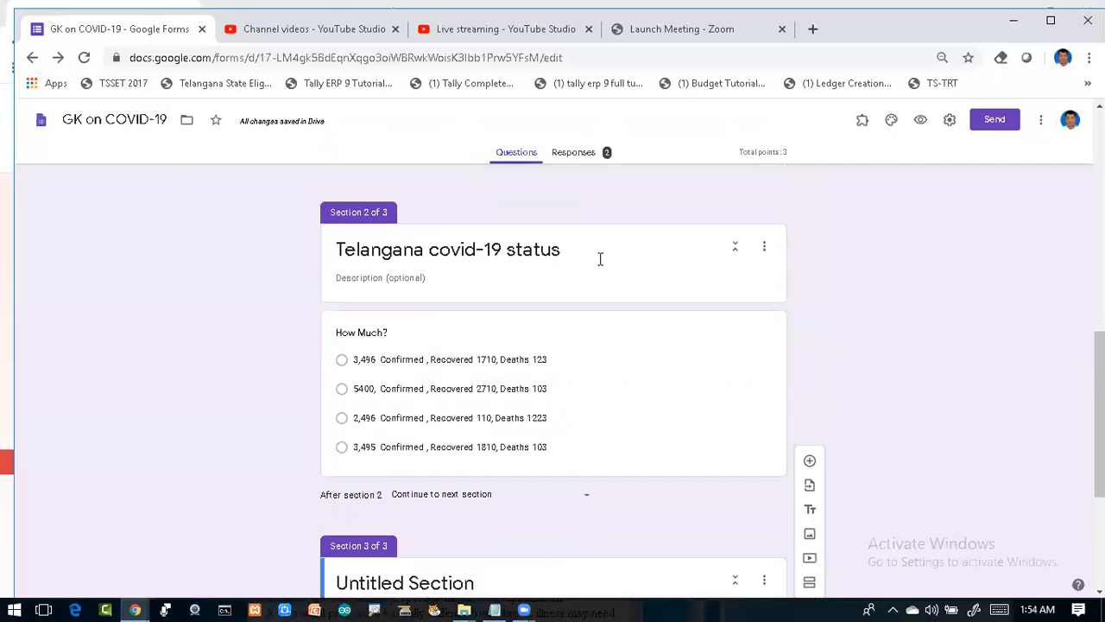
triple_click(600, 259)
key(ctrl+c)
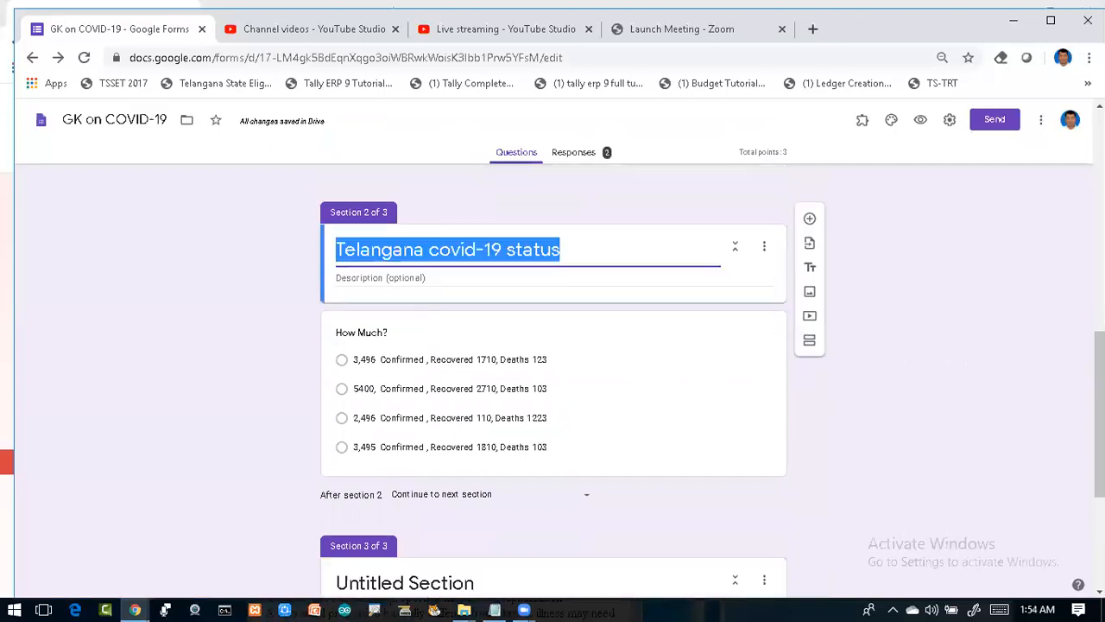
scroll(441, 361, down, 3)
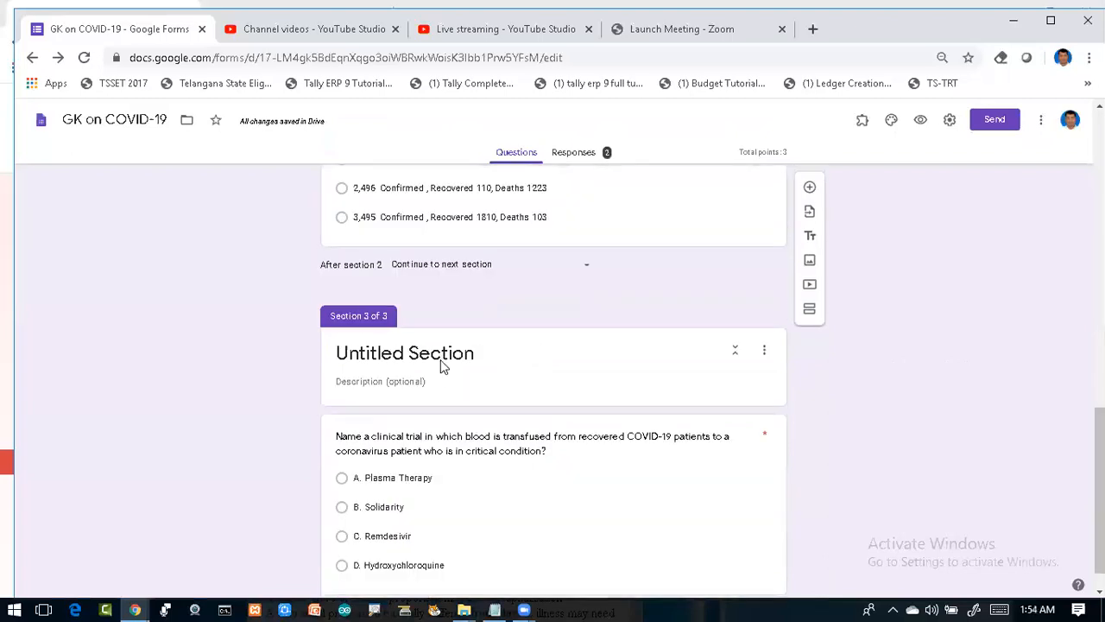
click(441, 361)
key(ctrl+v)
Step: Replace Telangana with Andhra Pradesh in the title and add a blank question
double_click(328, 357)
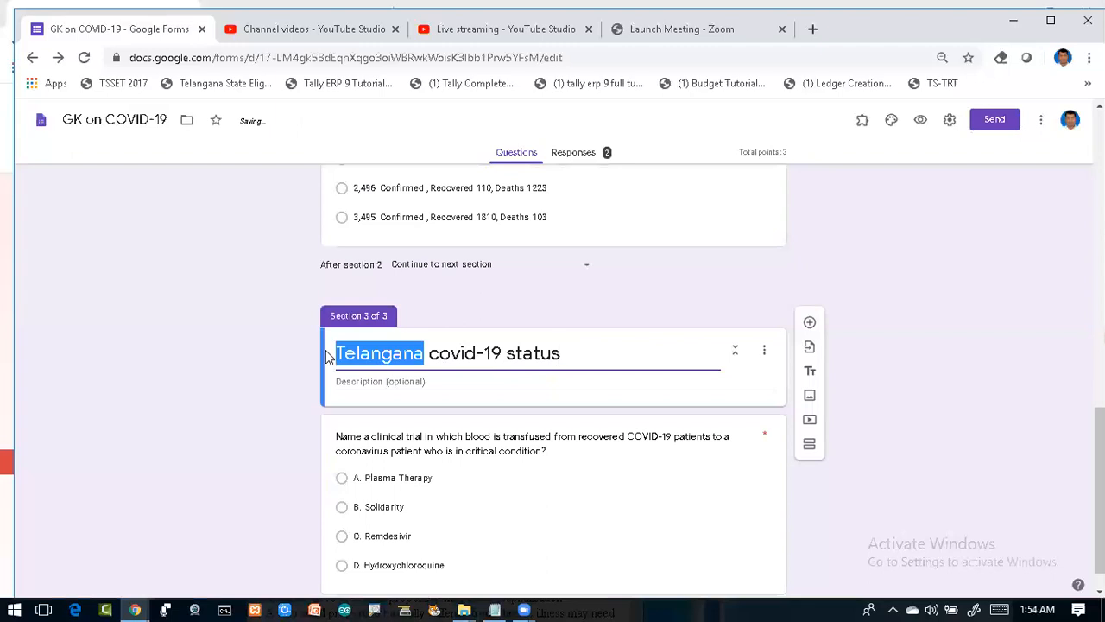
text(And)
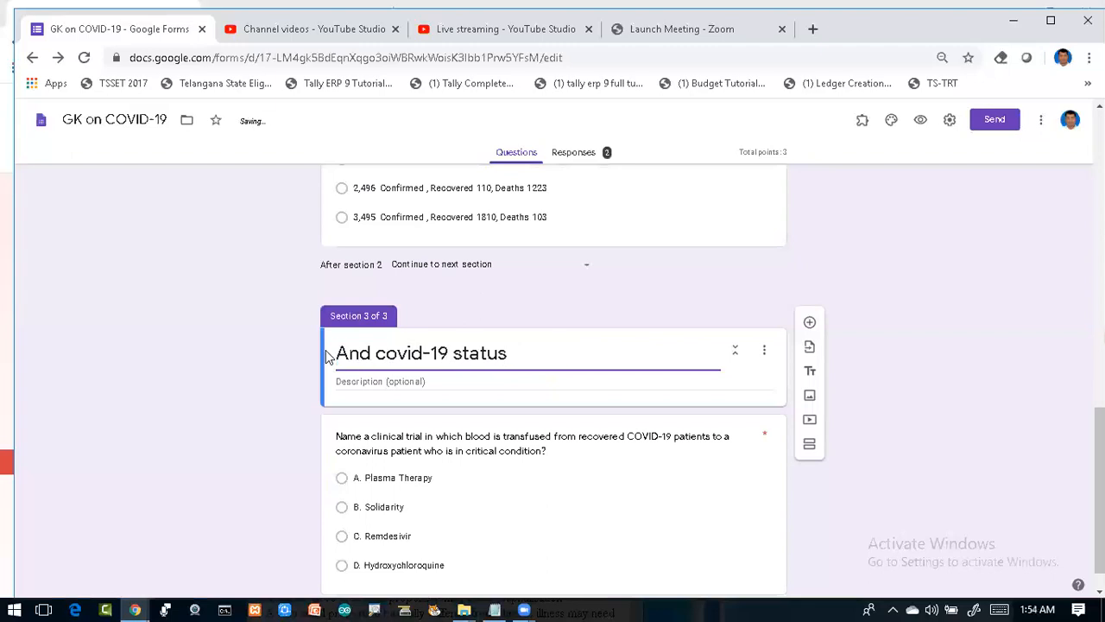
text(hra)
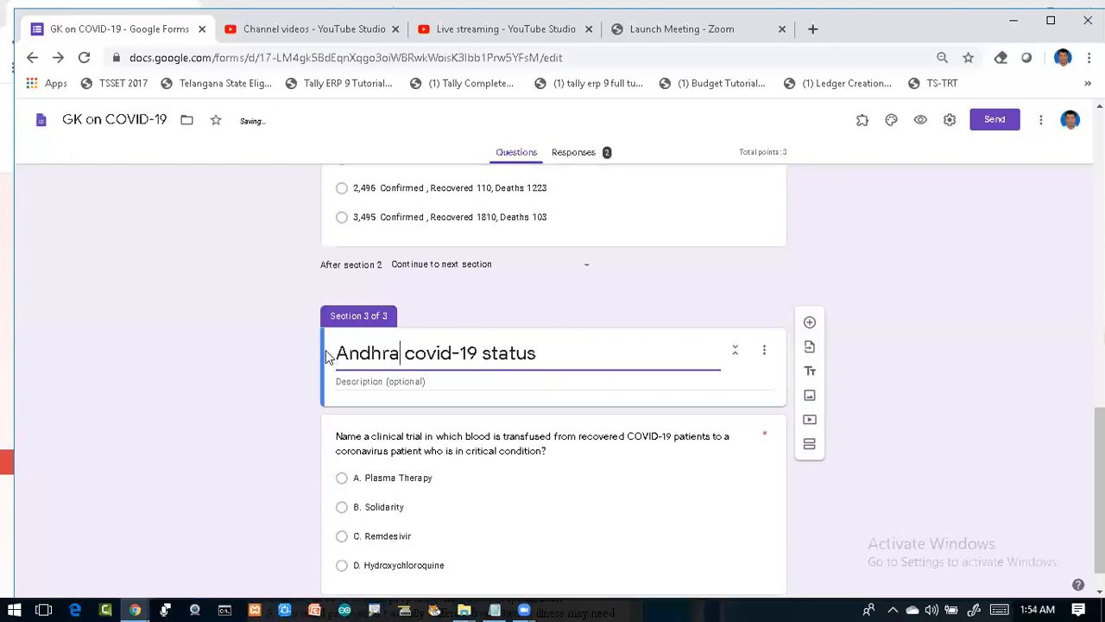
text( Pradesb)
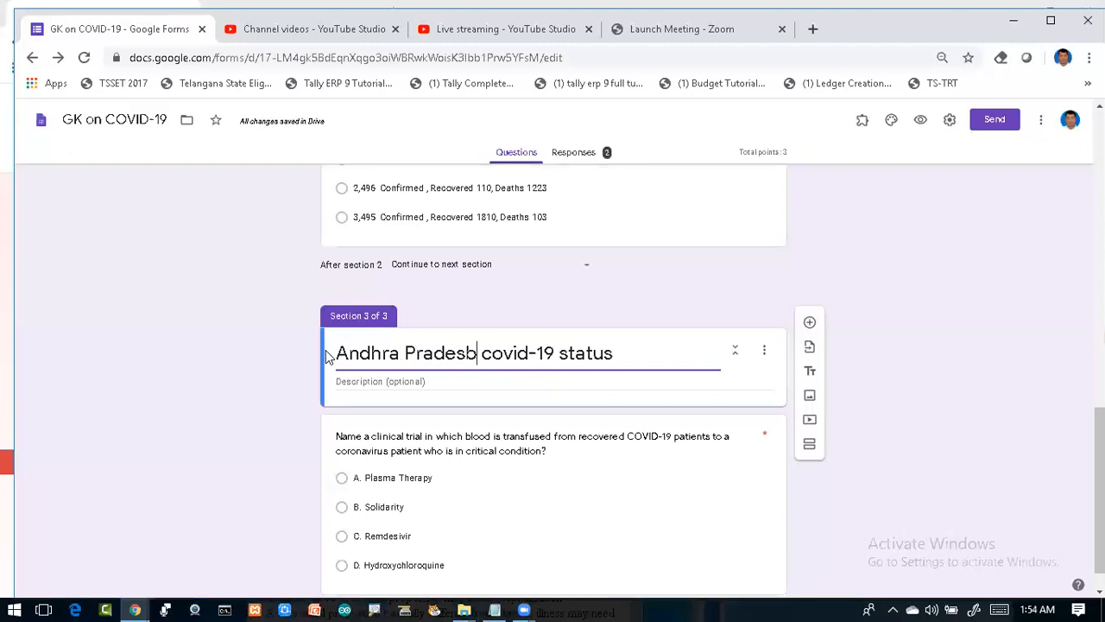
key(BackSpace)
text(h)
click(809, 325)
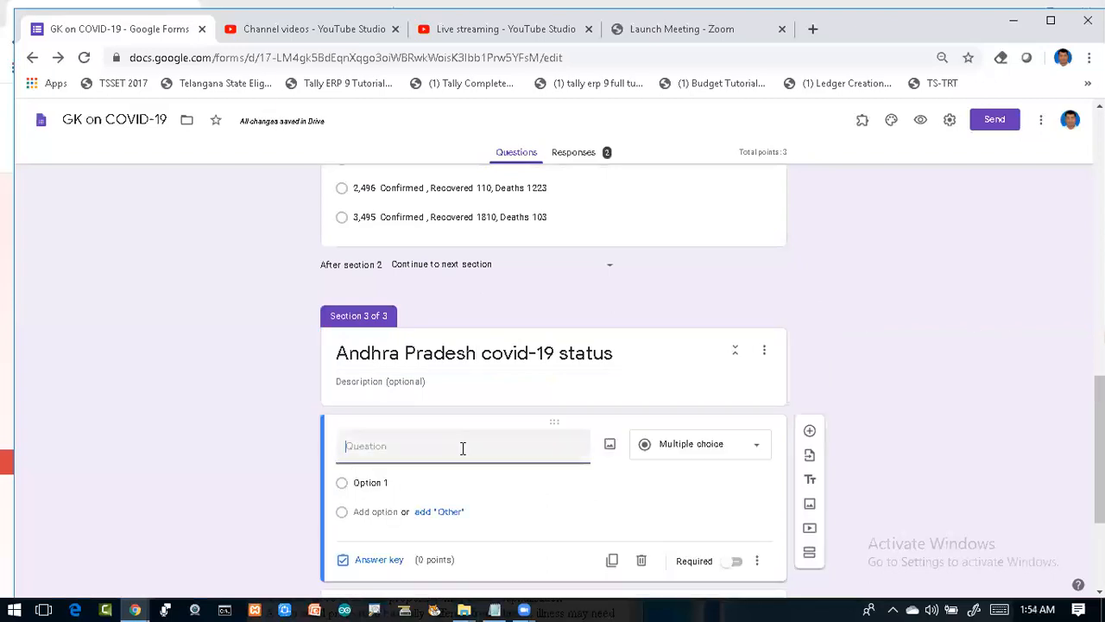
Step: Title the question 'How Much?' and copy the '4,510 Confirmed, Recovered 2,620 Deaths 73' line from Notepad
text(How Much)
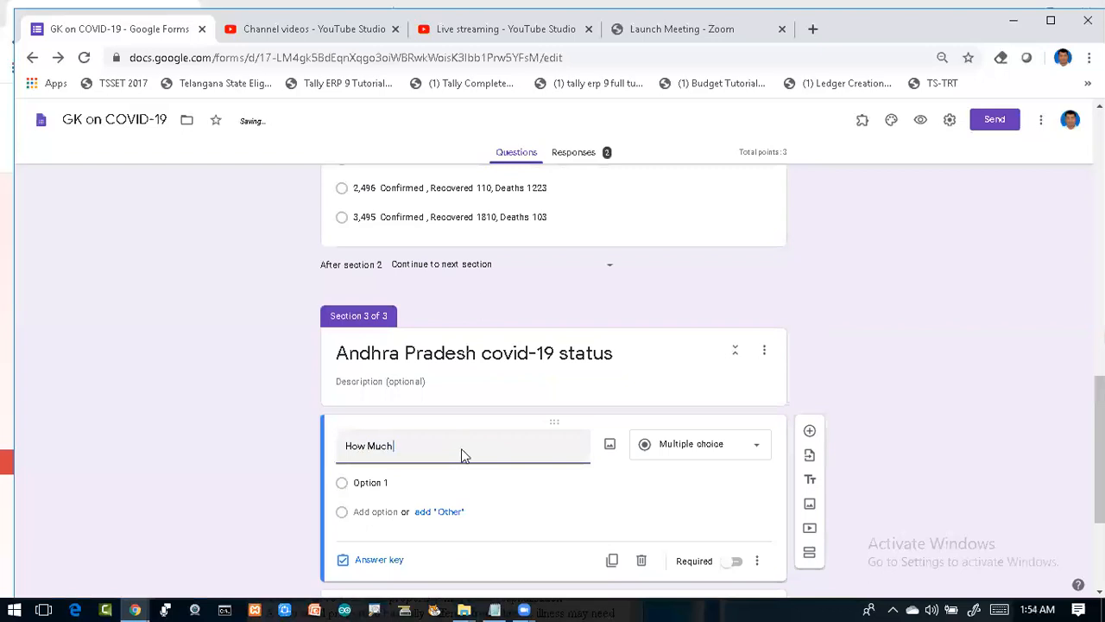
text(?)
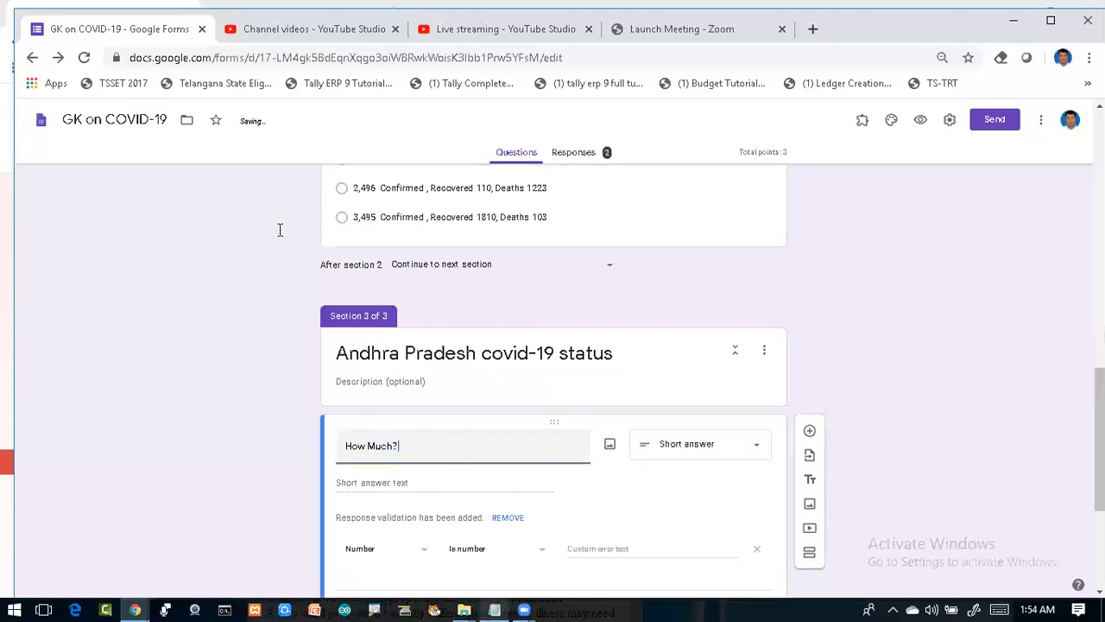
key(alt+Tab)
drag(250, 259, 494, 263)
key(ctrl+c)
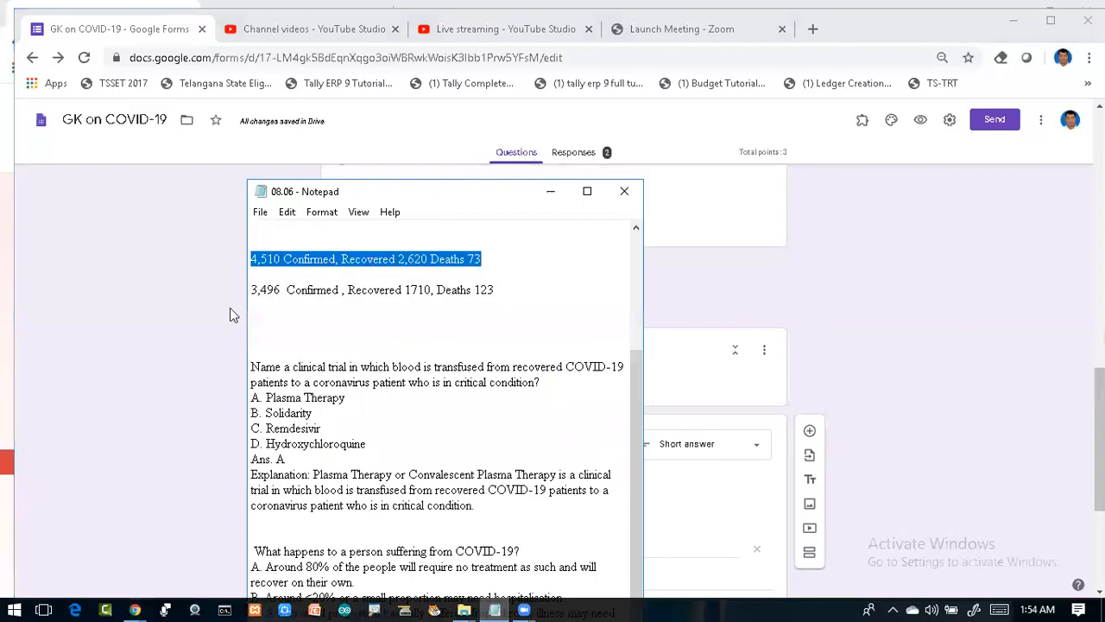
click(218, 342)
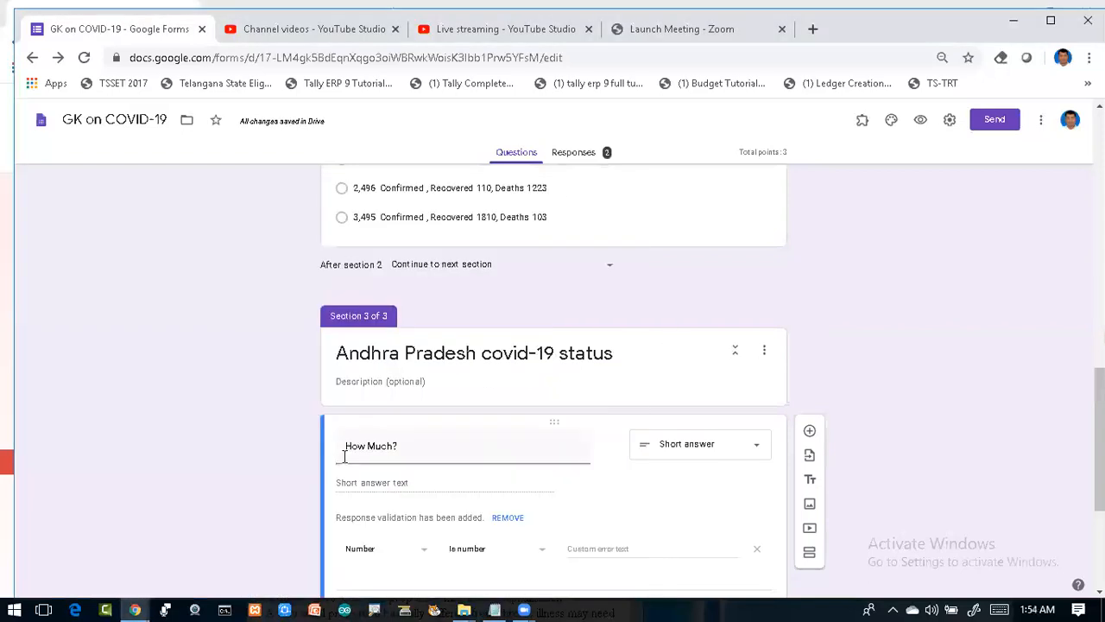
Step: Make it multiple choice with options 4,510 and 8,510 Confirmed, Recovered 2,620 Deaths 73
click(713, 446)
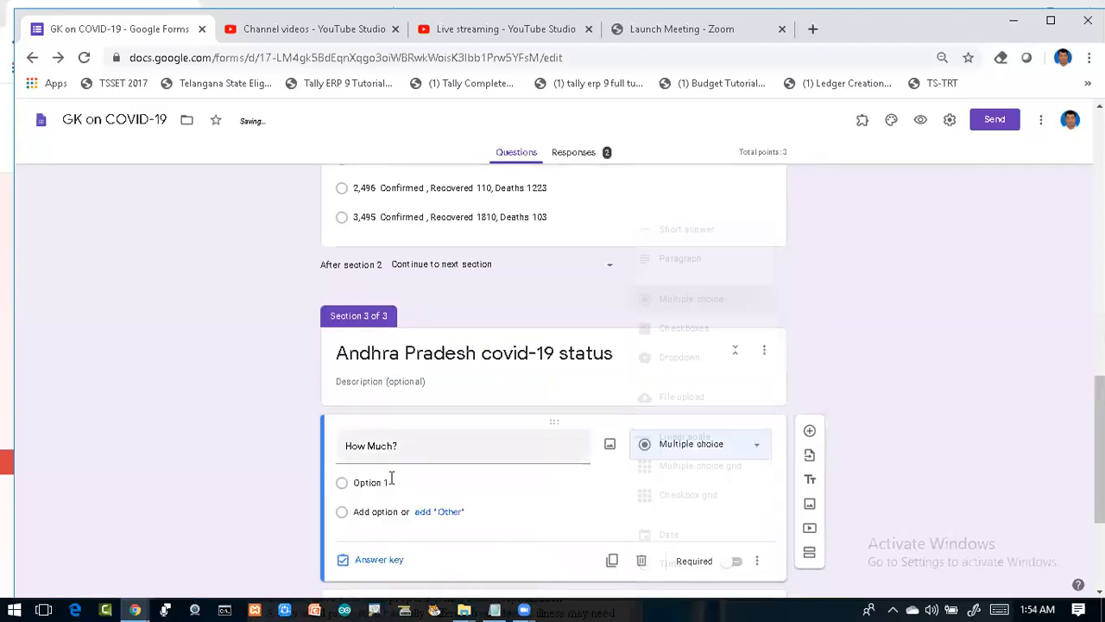
click(389, 480)
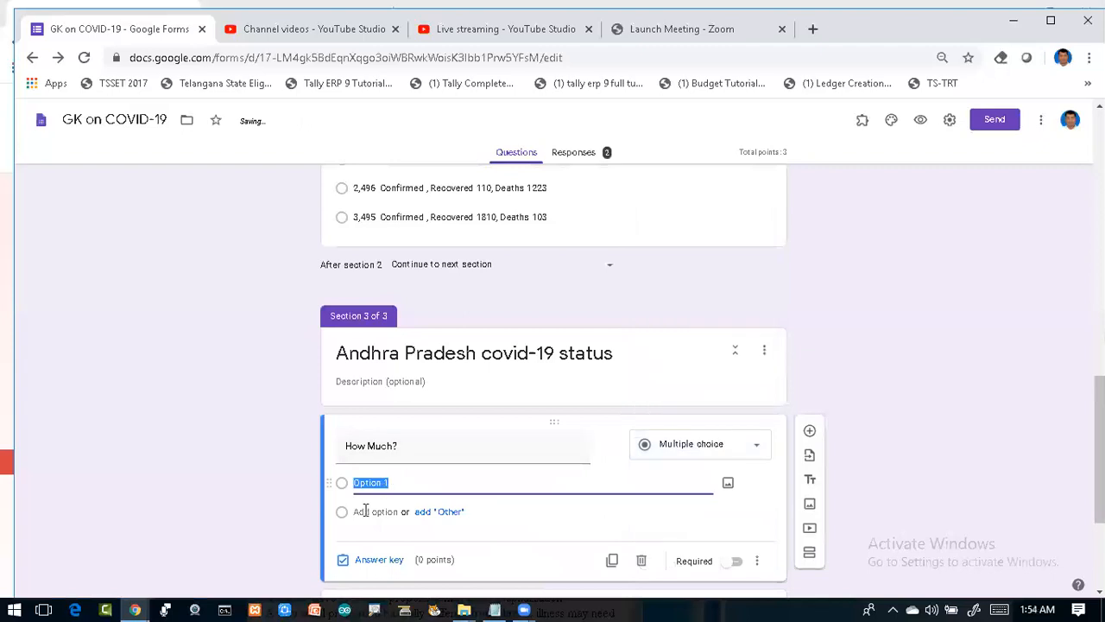
text(4,510 Confirmed , Recovered 2,620 Deaths 73)
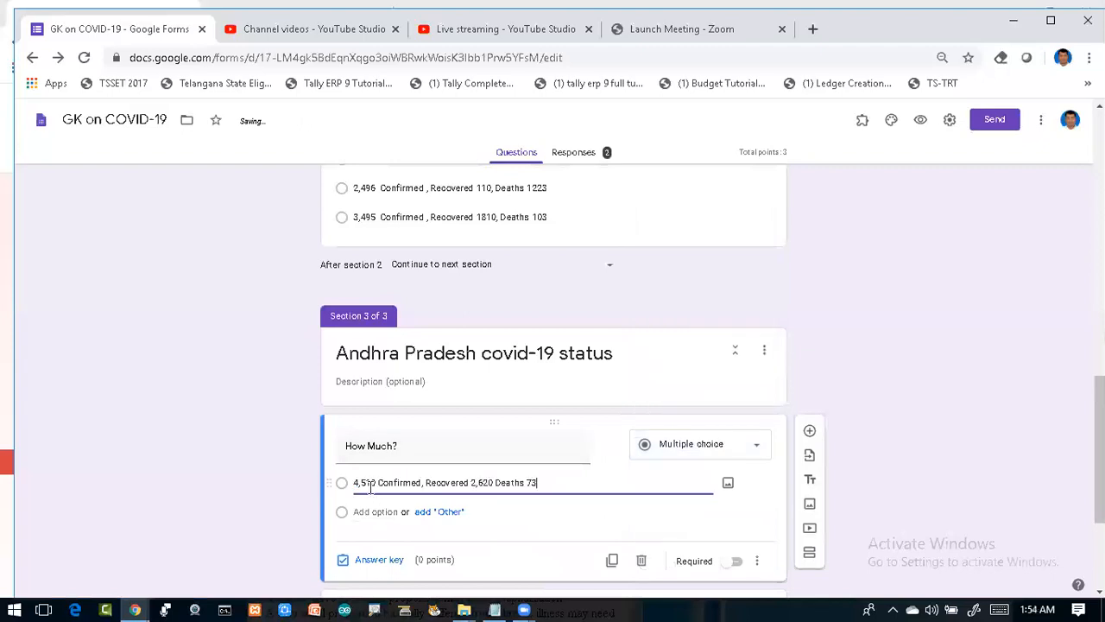
click(359, 509)
key(ctrl+v)
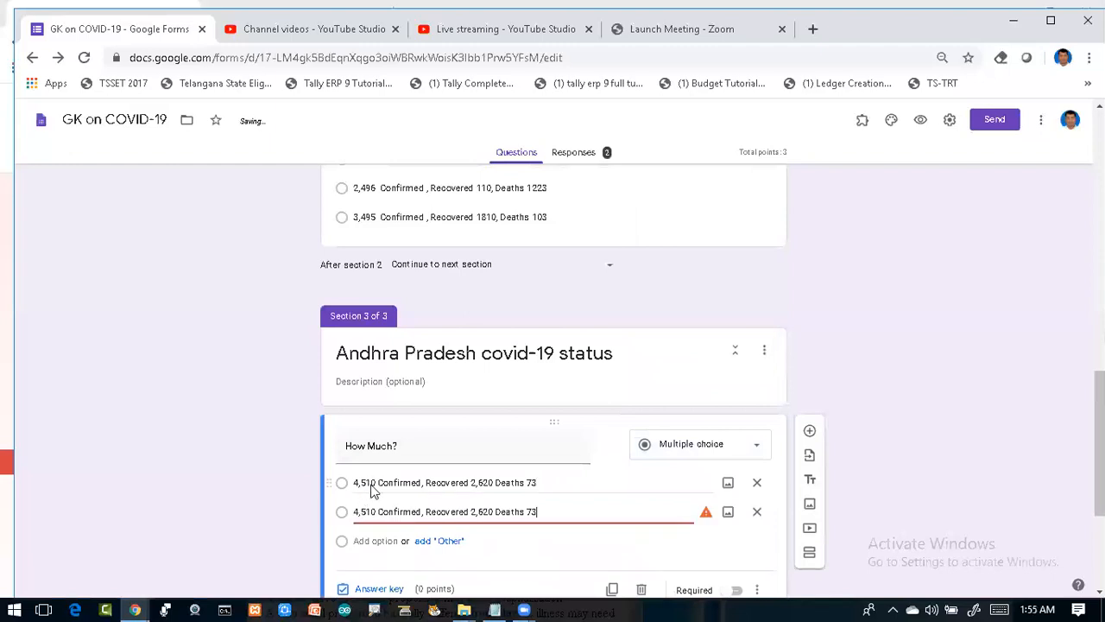
click(373, 489)
key(ctrl+c)
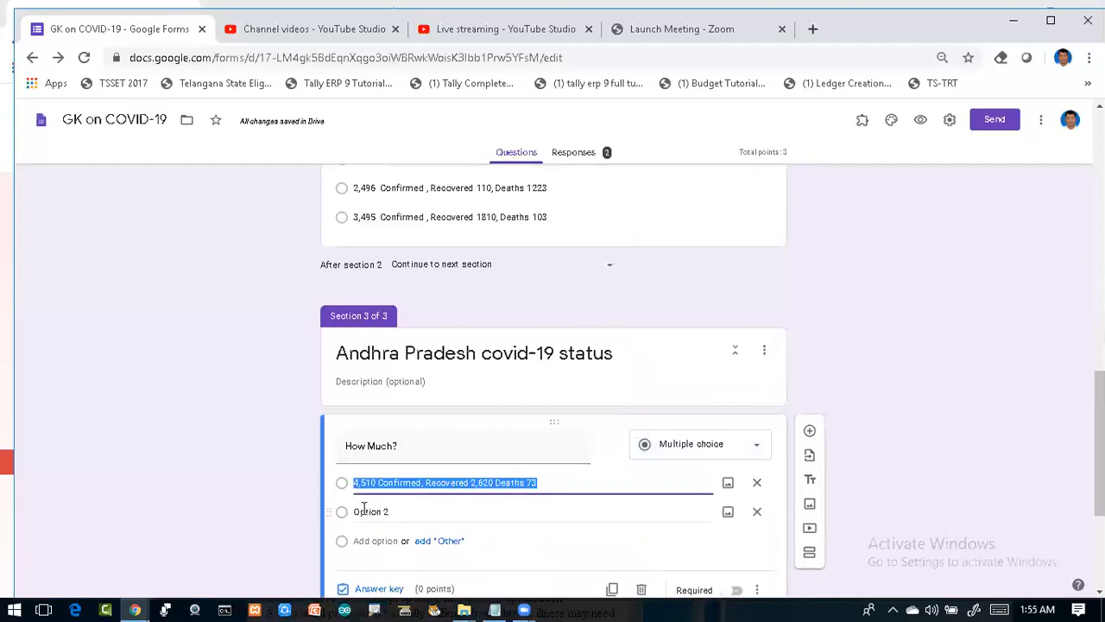
click(363, 509)
key(ctrl+v)
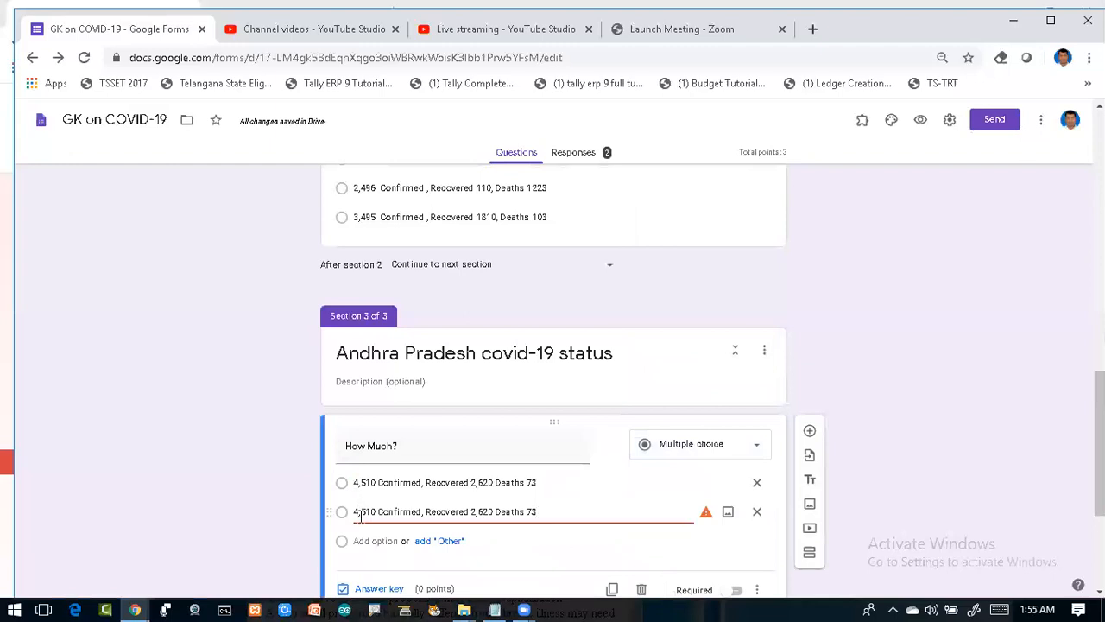
key(BackSpace)
text(8)
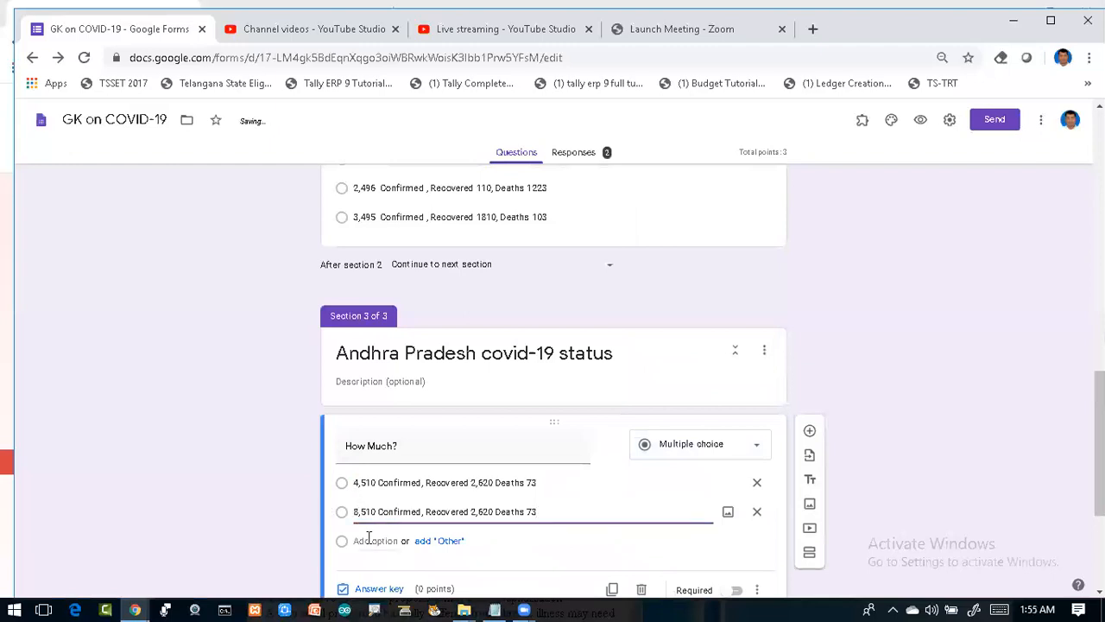
Step: Add the third and fourth options: 6,510 and 2,510 Confirmed, Recovered 2,620 Deaths 73
click(368, 538)
key(ctrl+v)
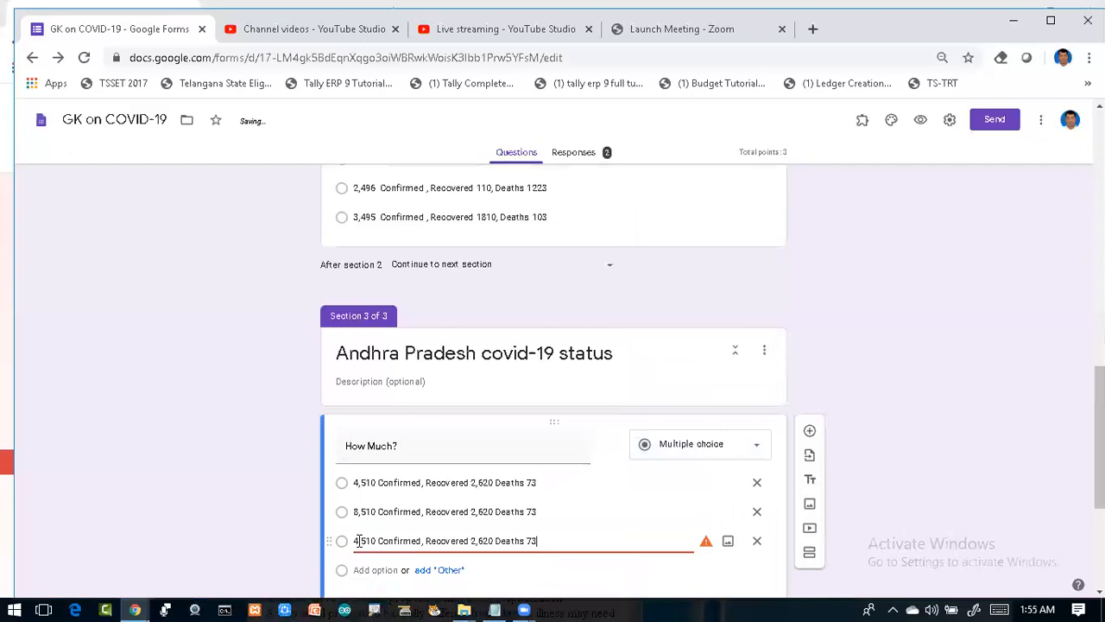
click(358, 540)
key(BackSpace)
text(6)
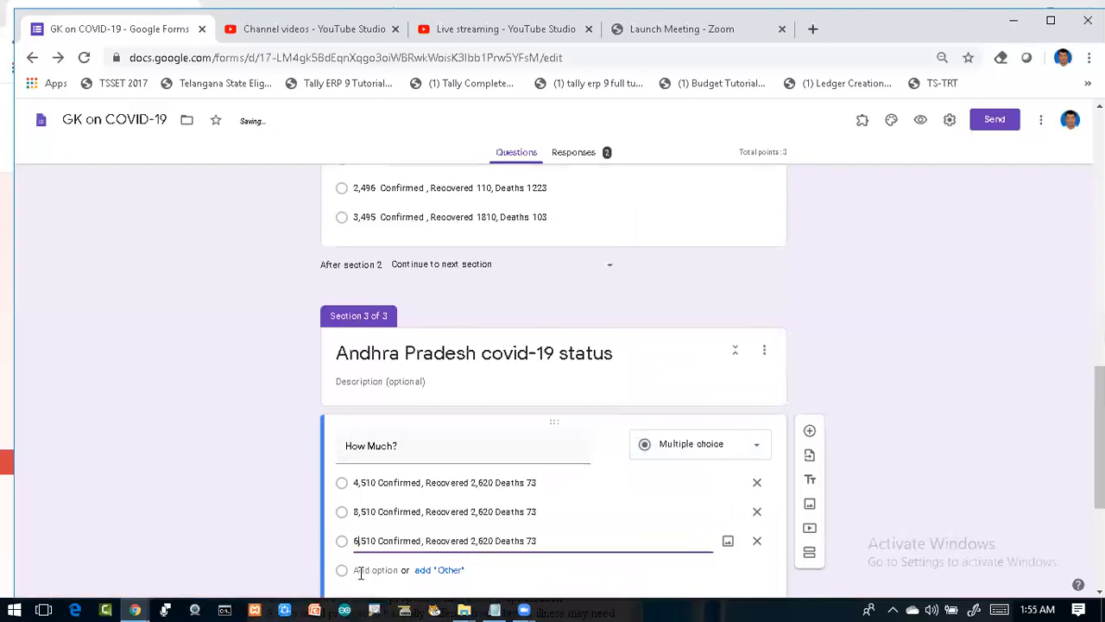
click(360, 570)
key(ctrl+v)
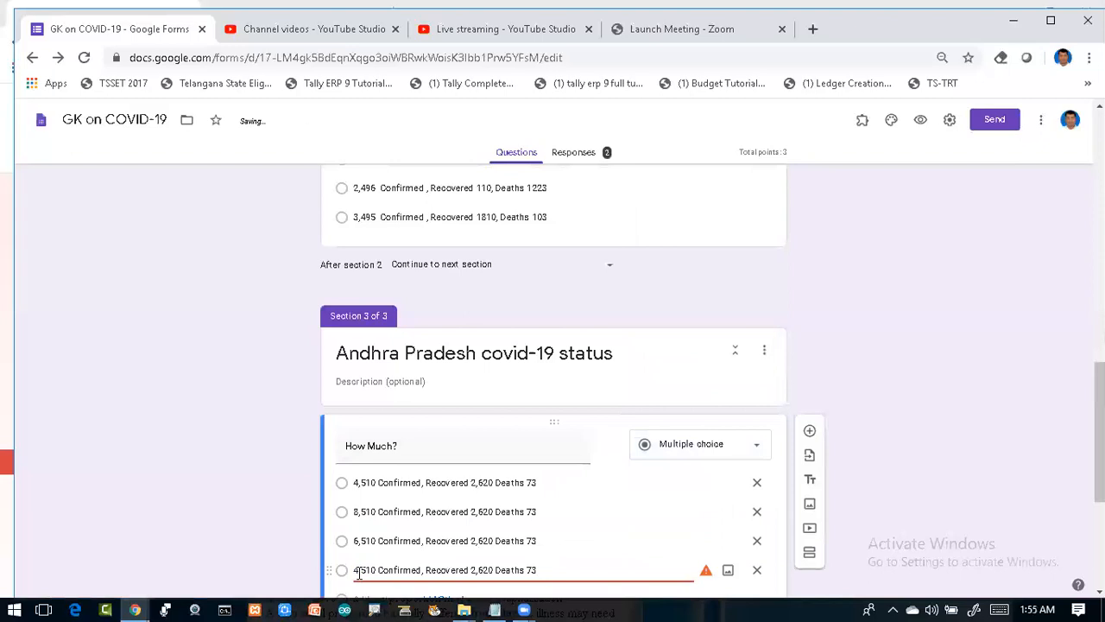
click(360, 570)
key(BackSpace)
text(2)
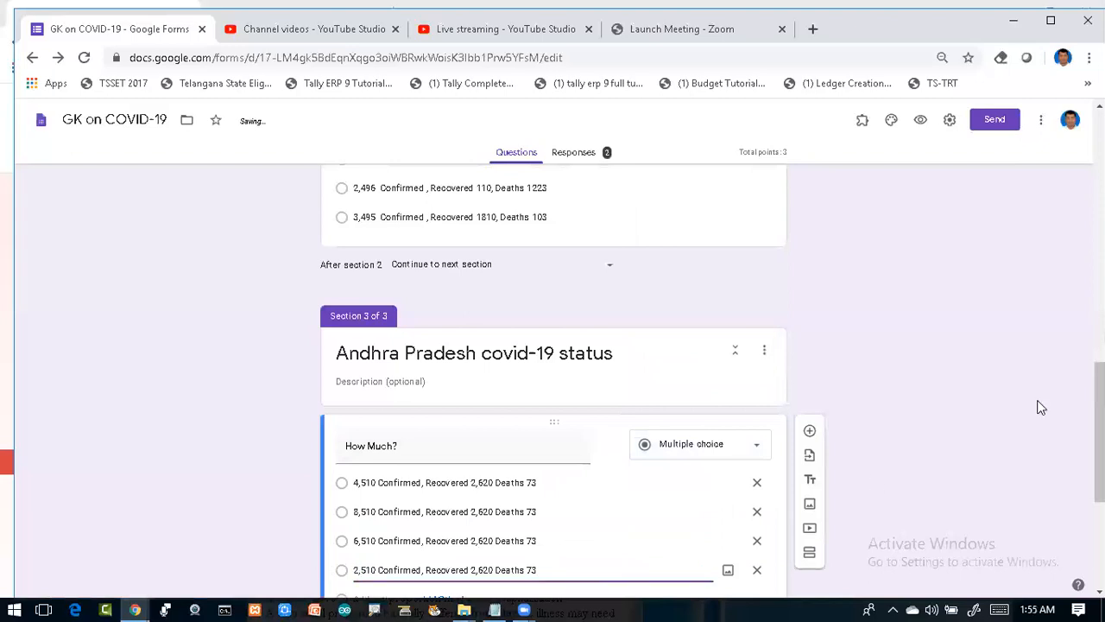
drag(1100, 431, 1100, 489)
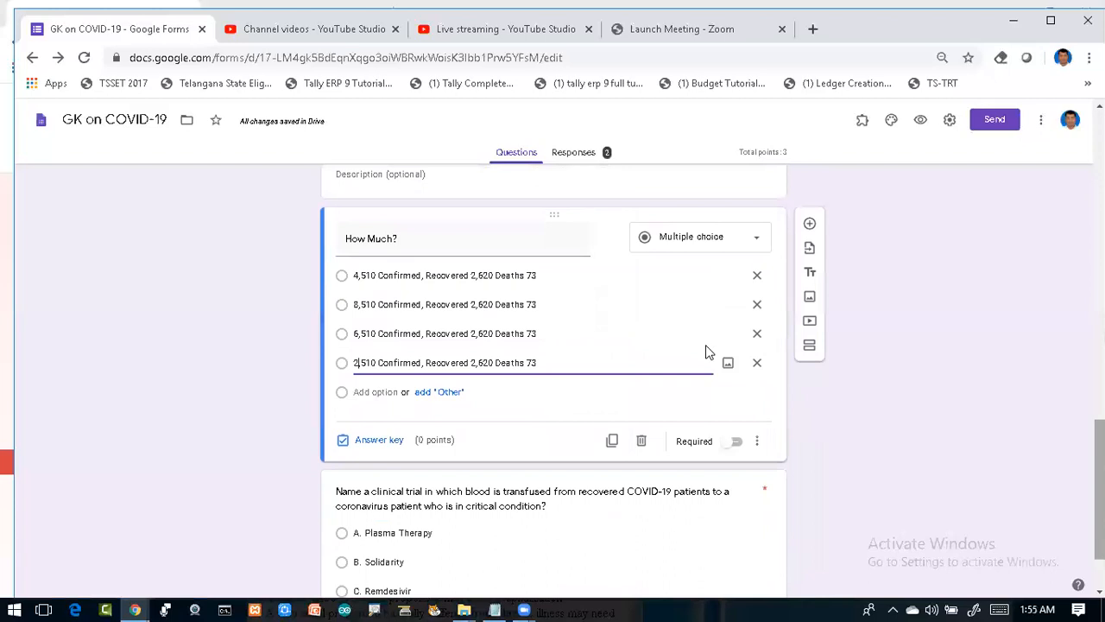
Step: Set 4,510 Confirmed as the 1-point correct answer and switch the question to required
click(379, 441)
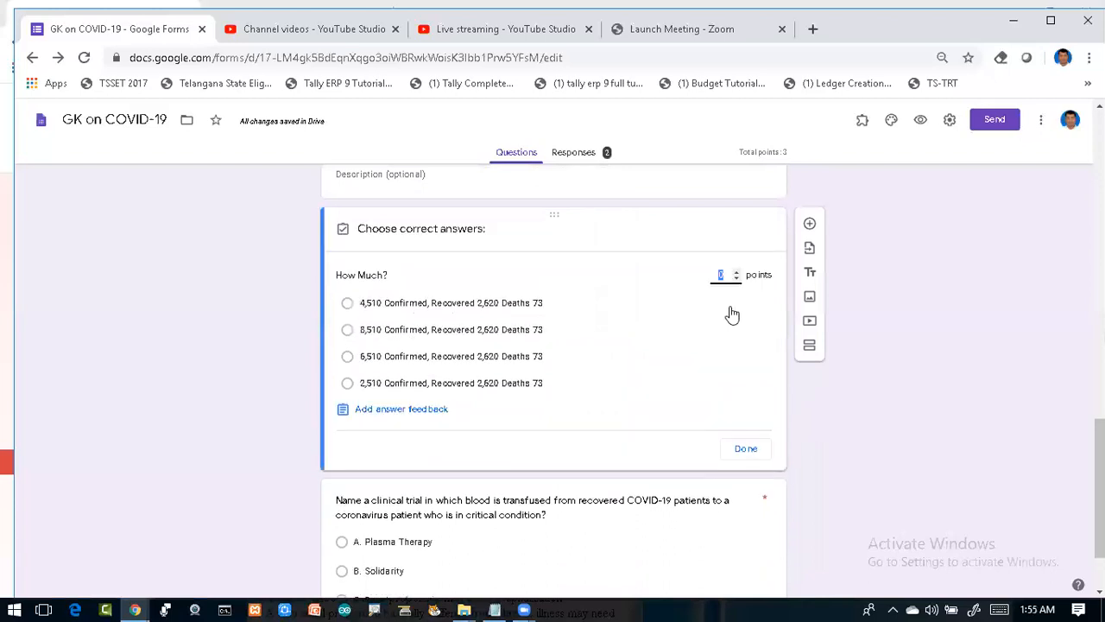
text(1)
click(348, 305)
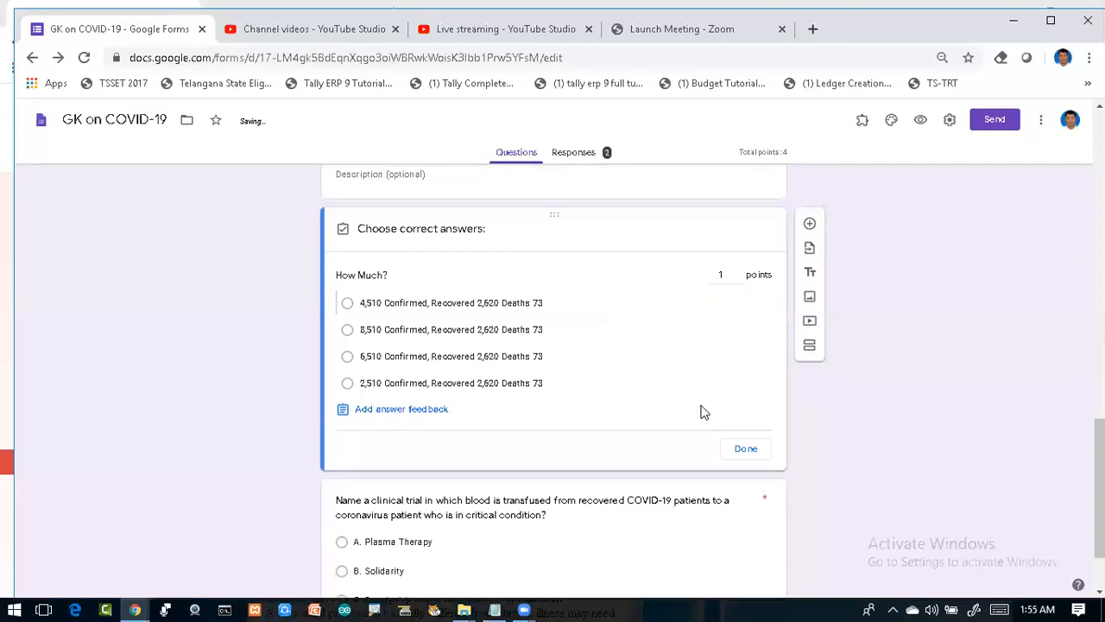
click(745, 453)
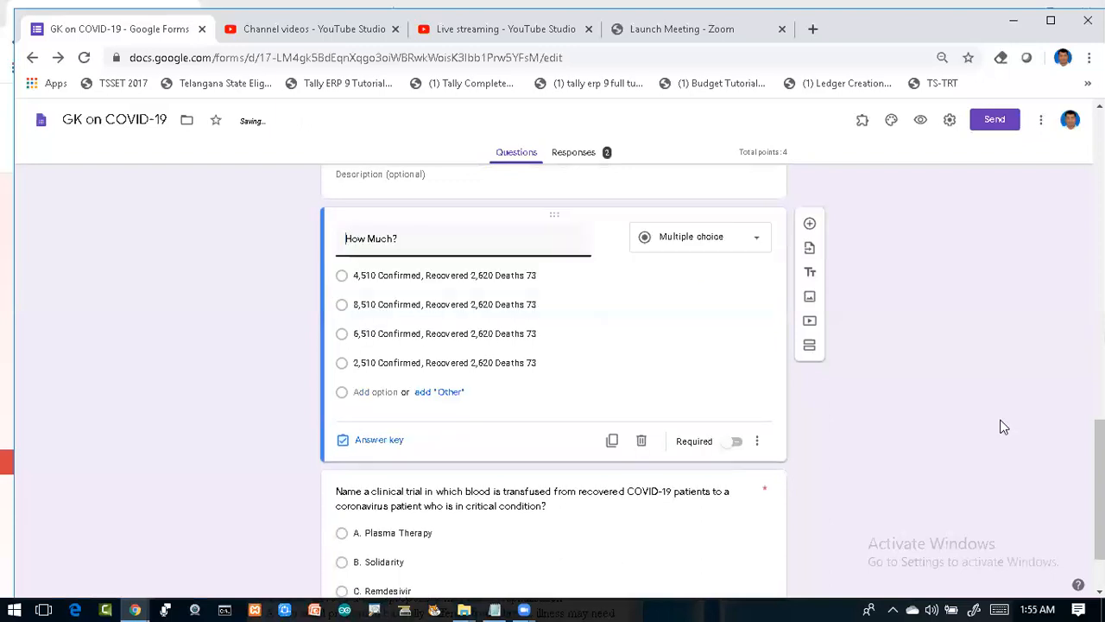
click(738, 444)
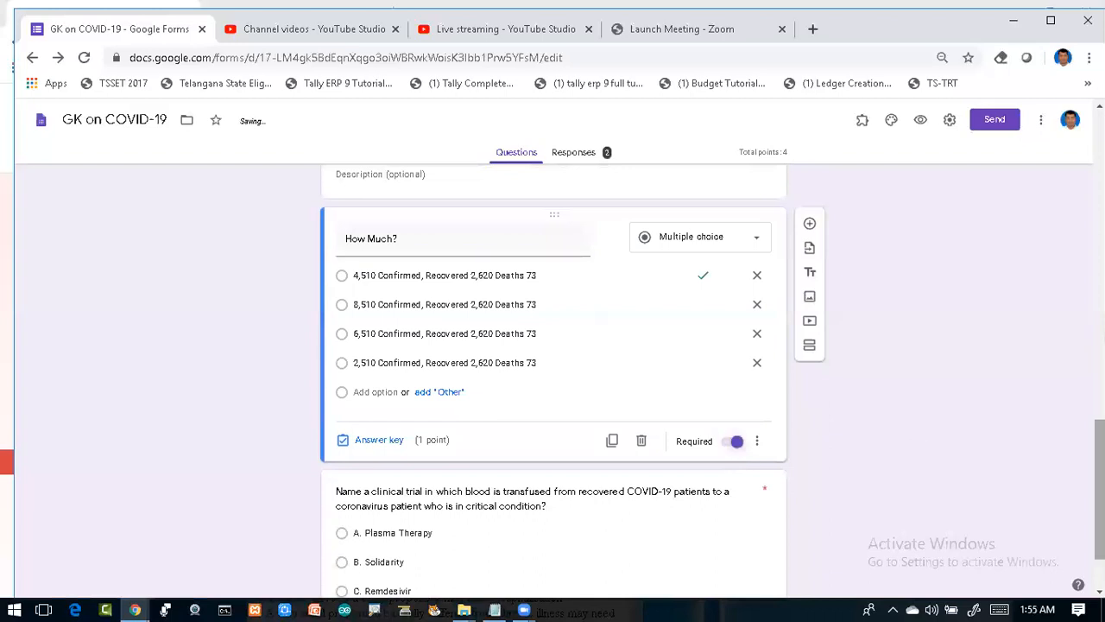
drag(1099, 489, 1099, 444)
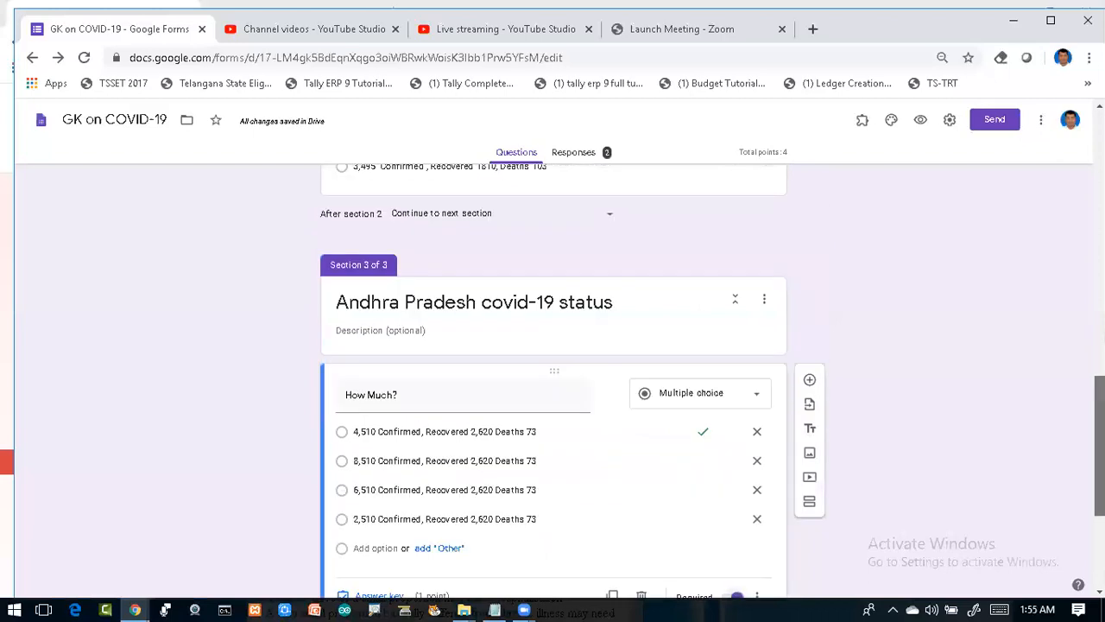
Step: Switch on Required for the Telangana section's How Much? question
scroll(730, 392, up, 3)
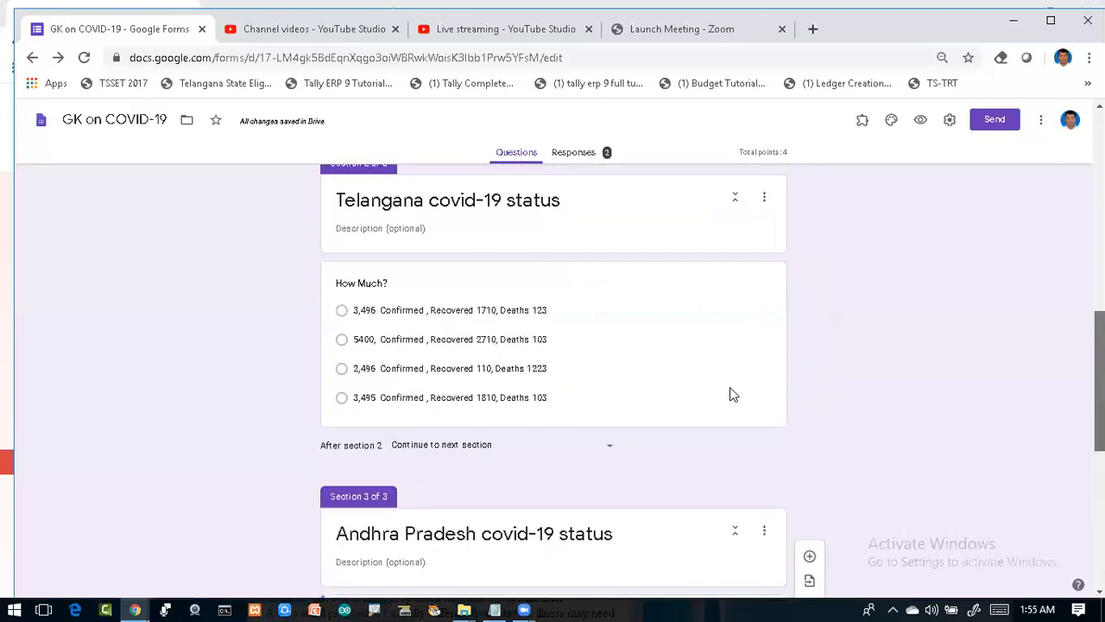
click(708, 415)
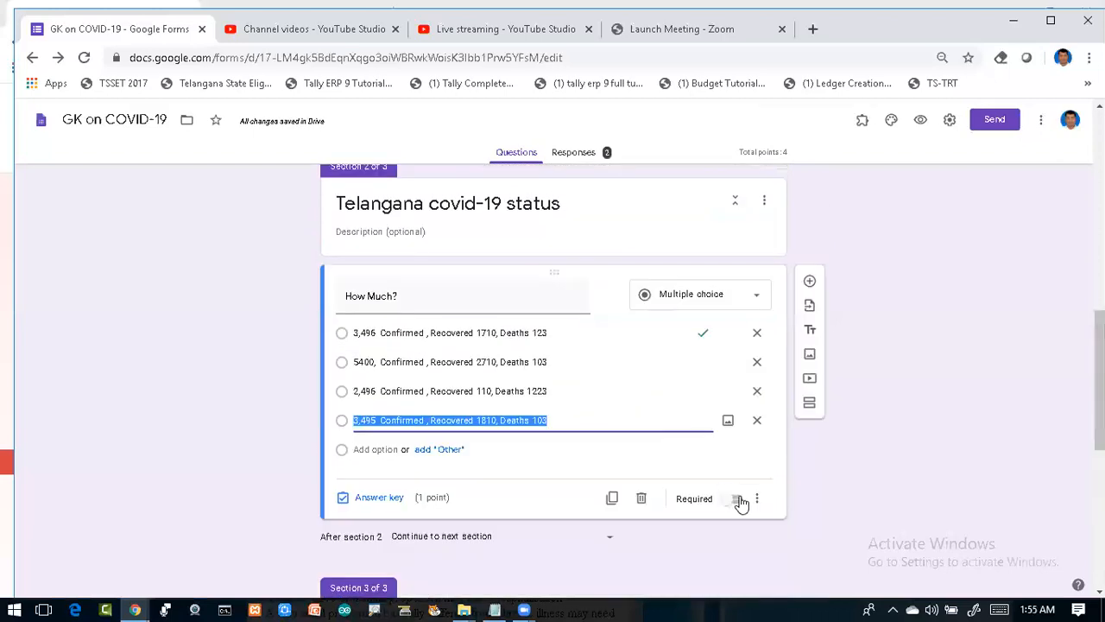
click(736, 499)
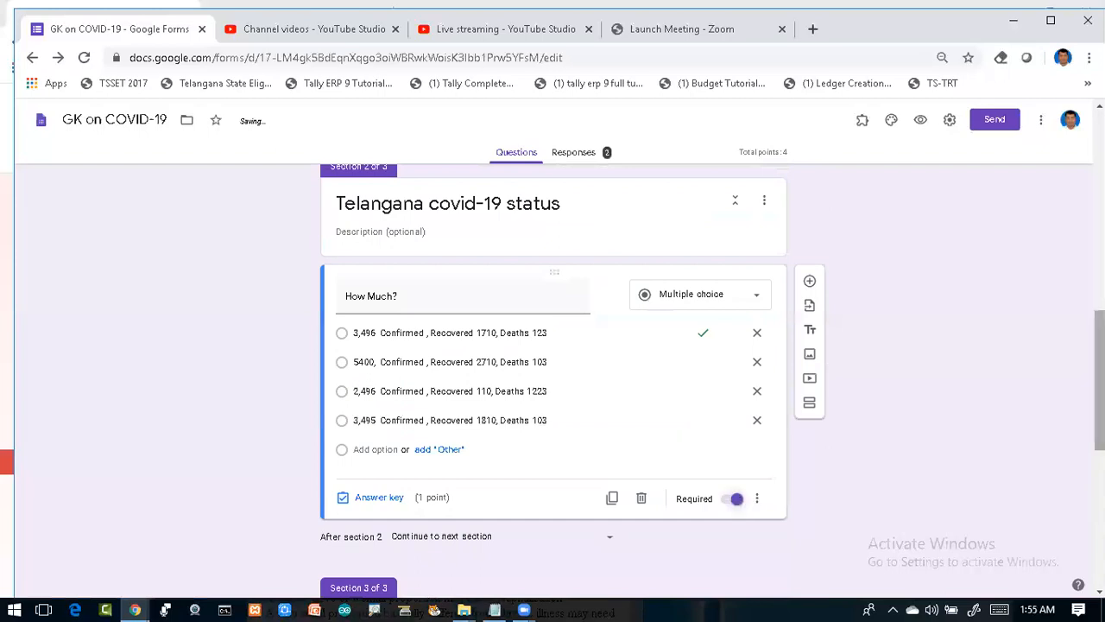
scroll(636, 345, up, 3)
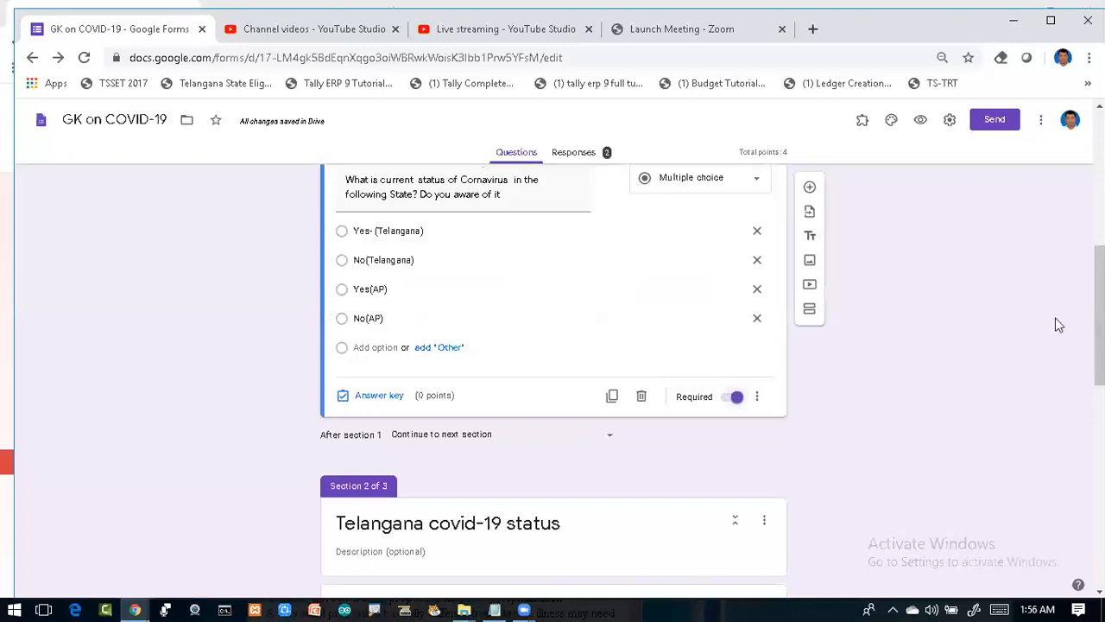
Step: Scroll down to the clinical-trial question and open it for editing
scroll(1099, 315, down, 9)
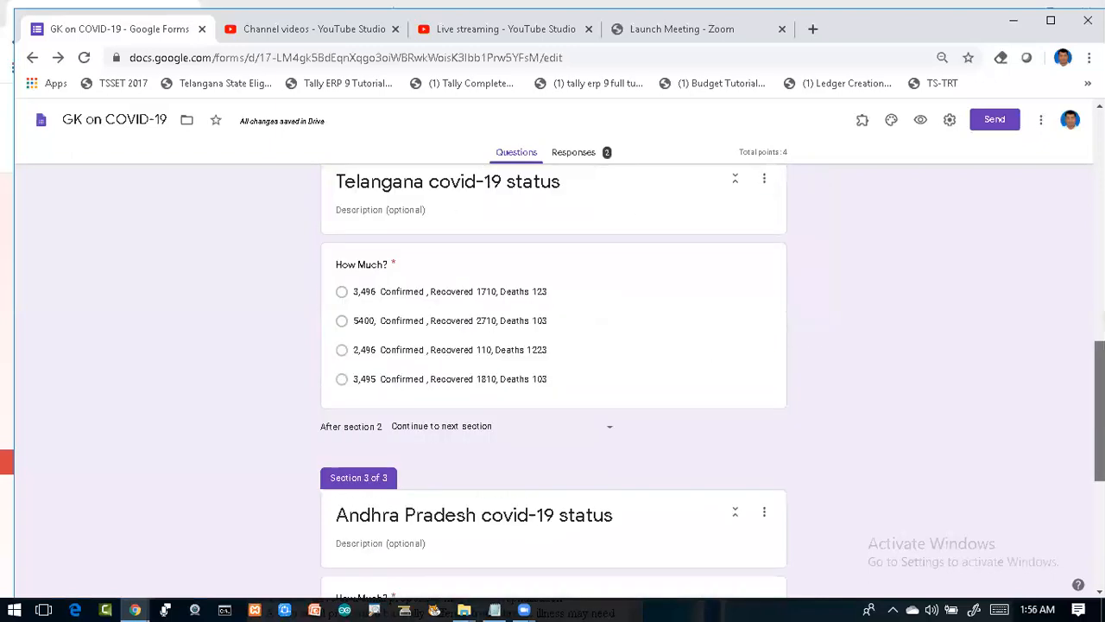
scroll(1099, 483, down, 1)
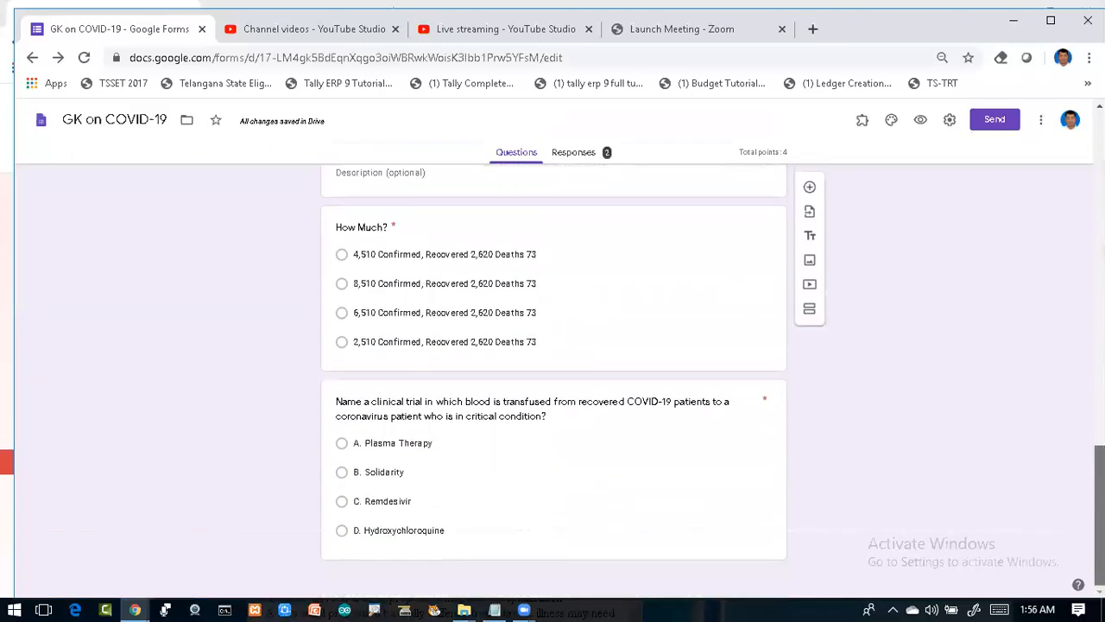
click(440, 400)
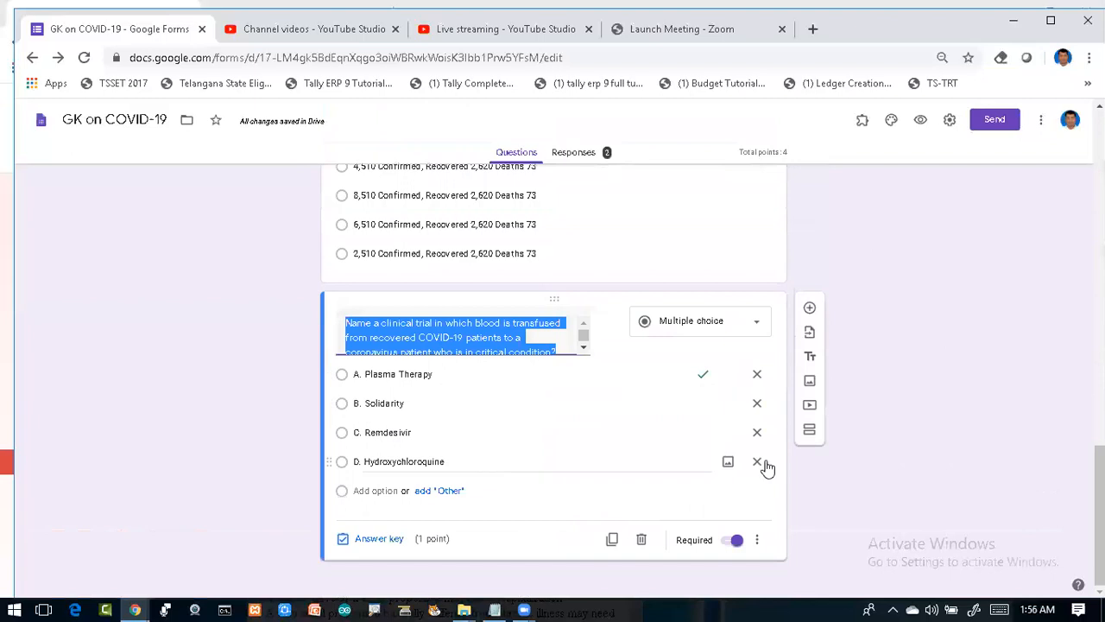
click(1029, 448)
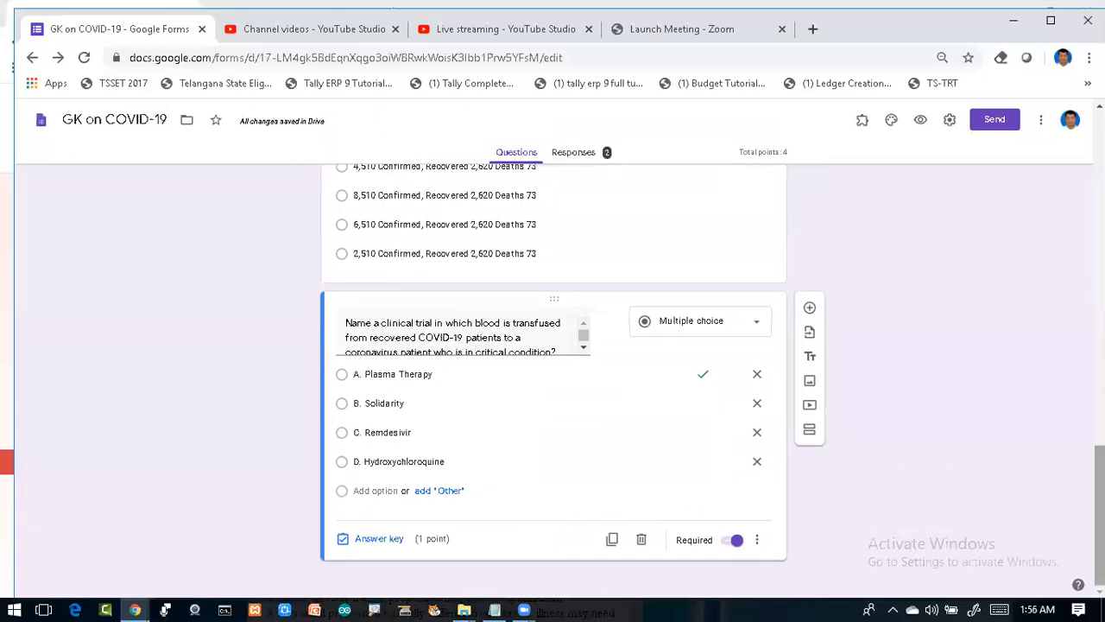
scroll(552, 371, up, 1)
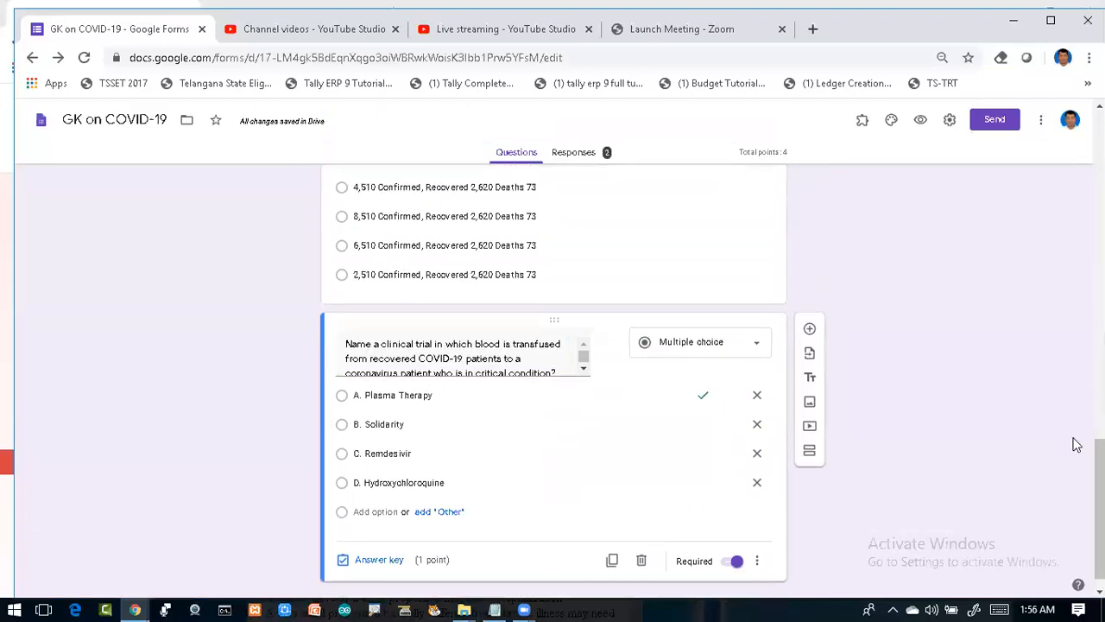
Step: Add a new untitled Section 4 and drag the clinical-trial question into it
click(809, 456)
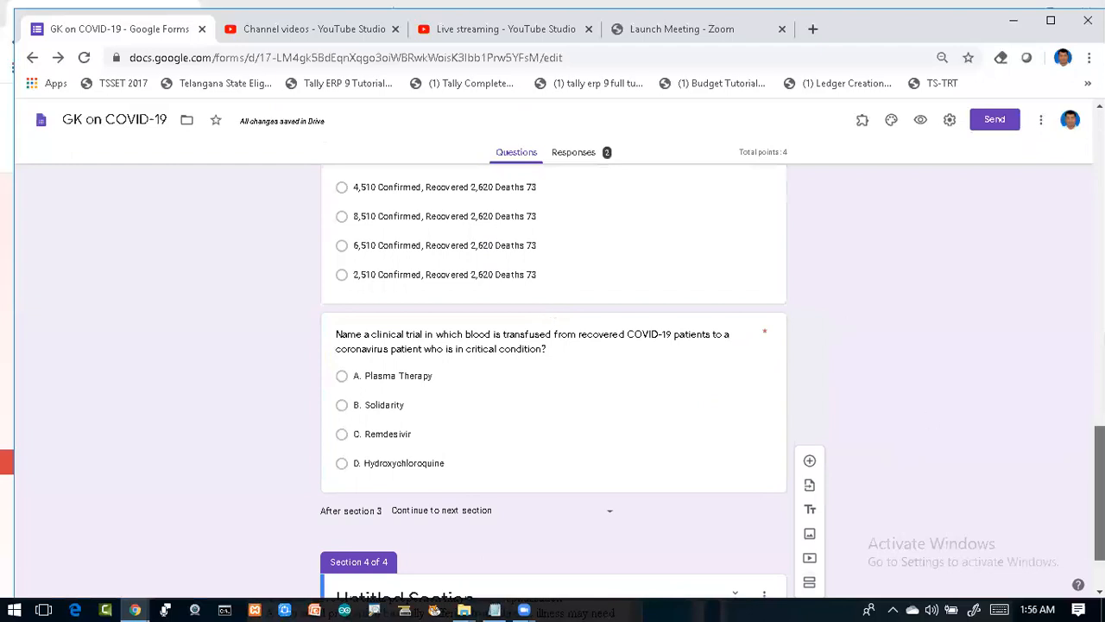
scroll(772, 498, down, 1)
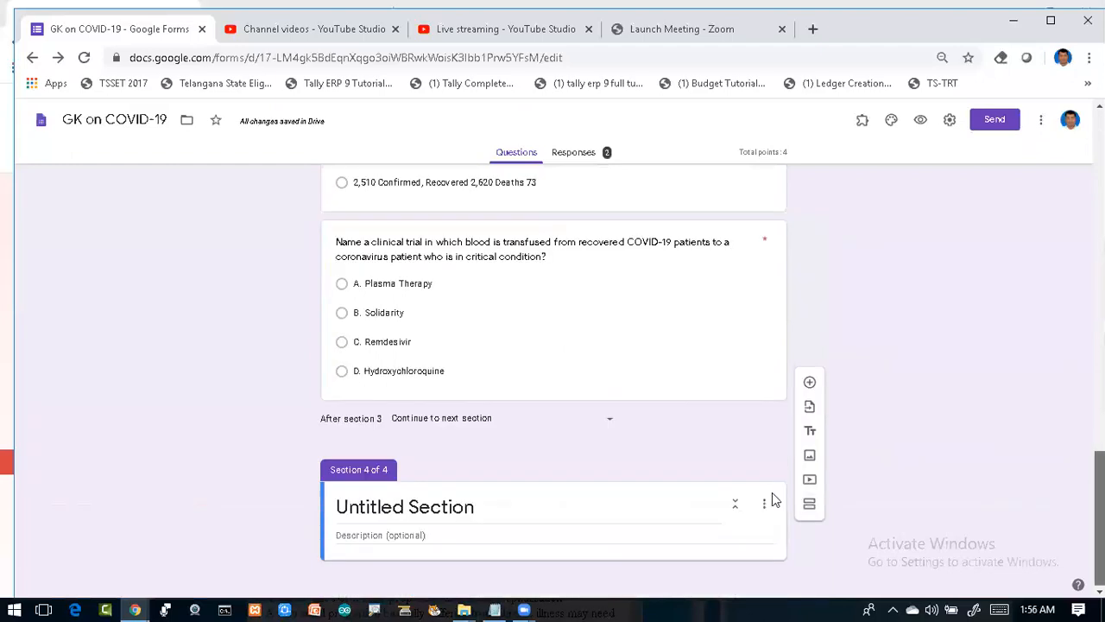
click(424, 508)
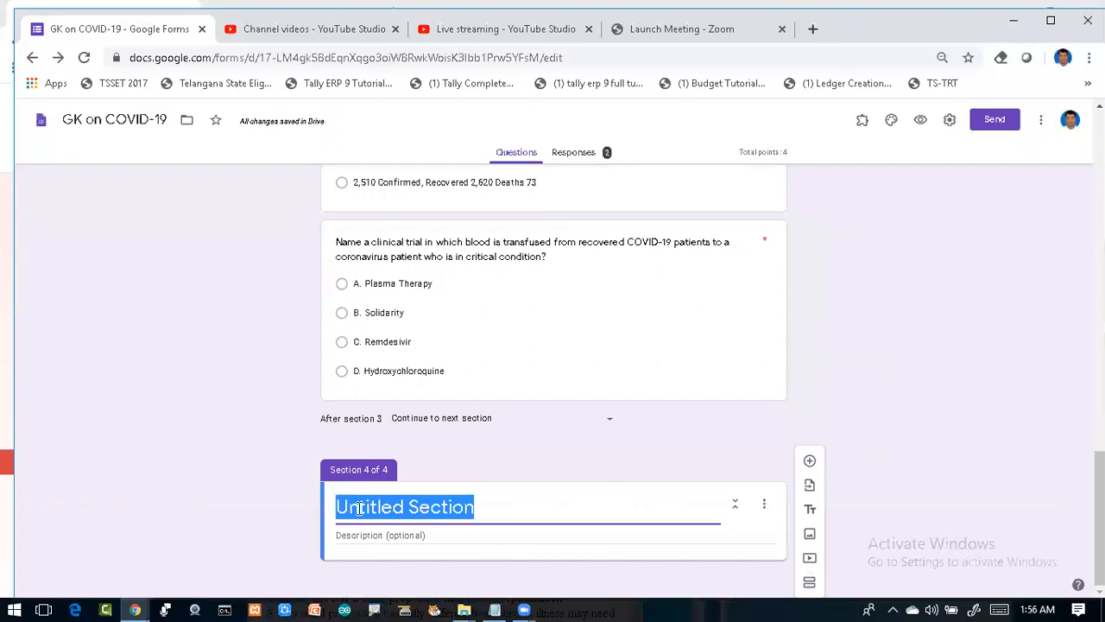
key(BackSpace)
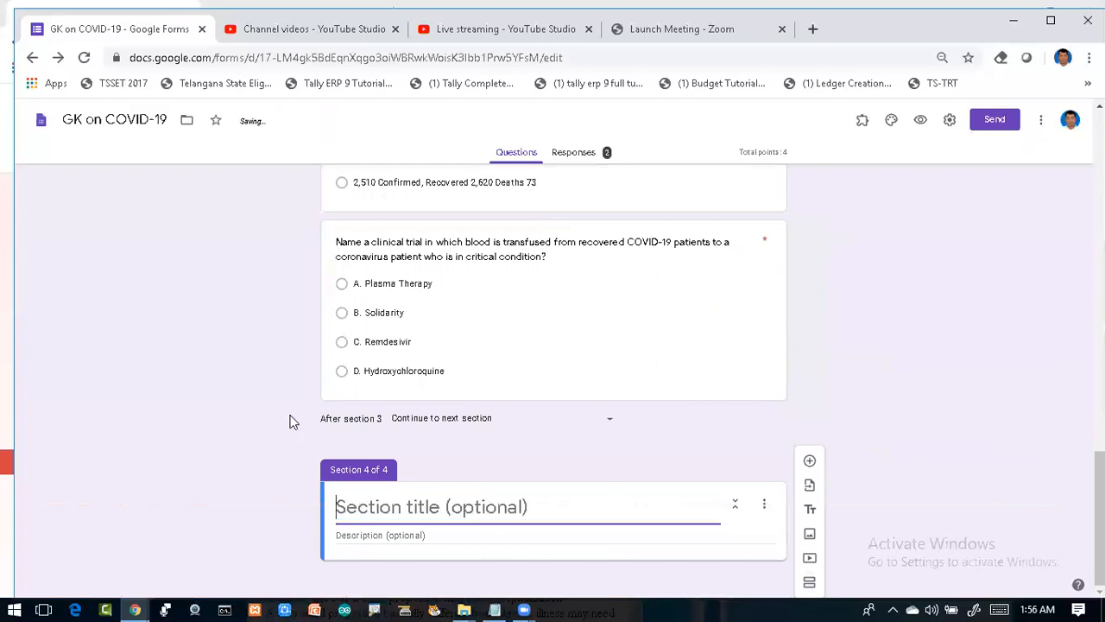
click(409, 259)
drag(525, 223, 590, 396)
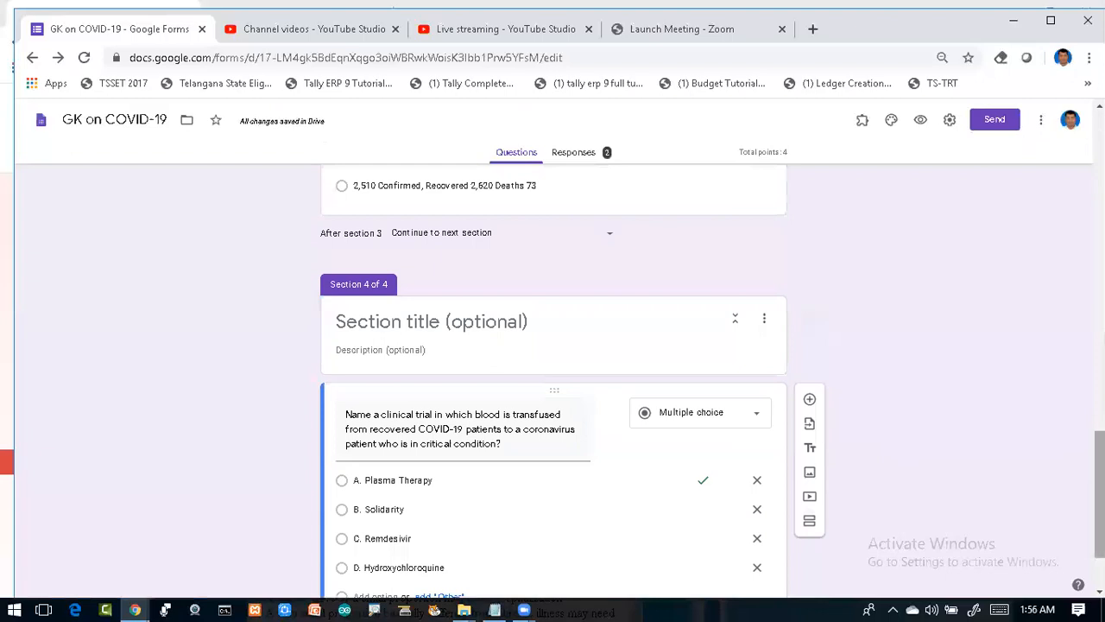
Step: Review all four sections, then open Section 1's 'What is current status of Cornavirus' question
scroll(552, 379, up, 1)
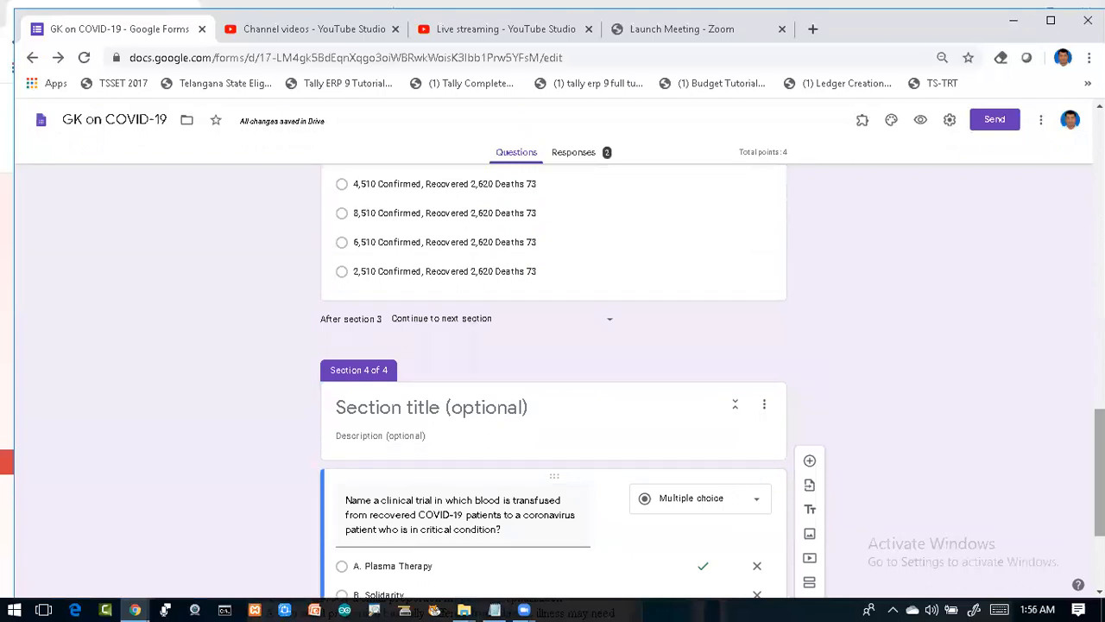
scroll(552, 380, up, 3)
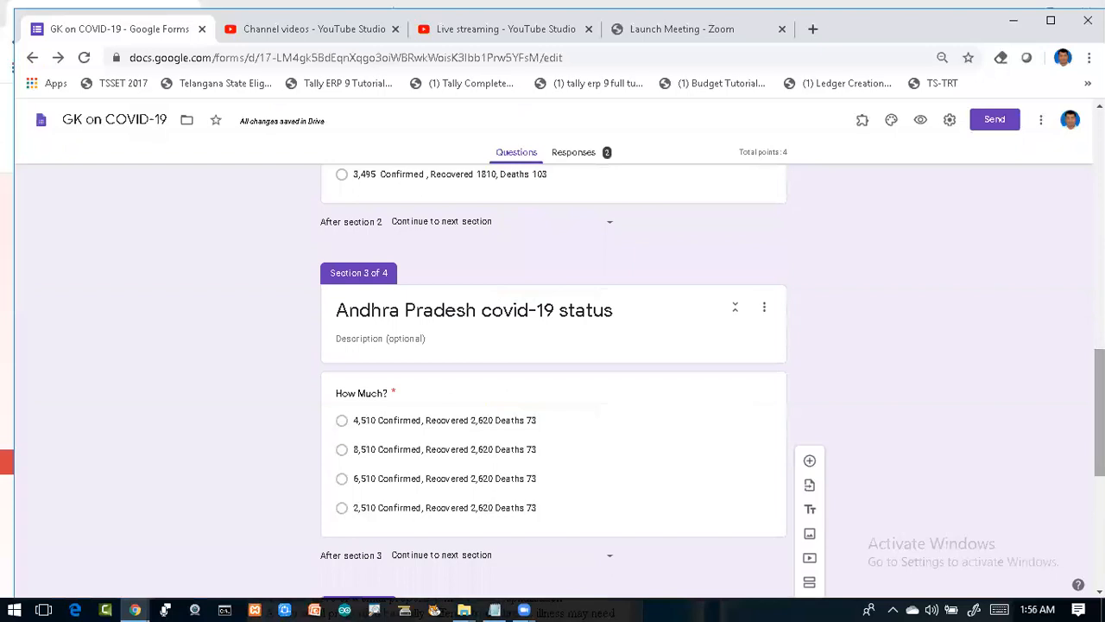
scroll(552, 380, up, 4)
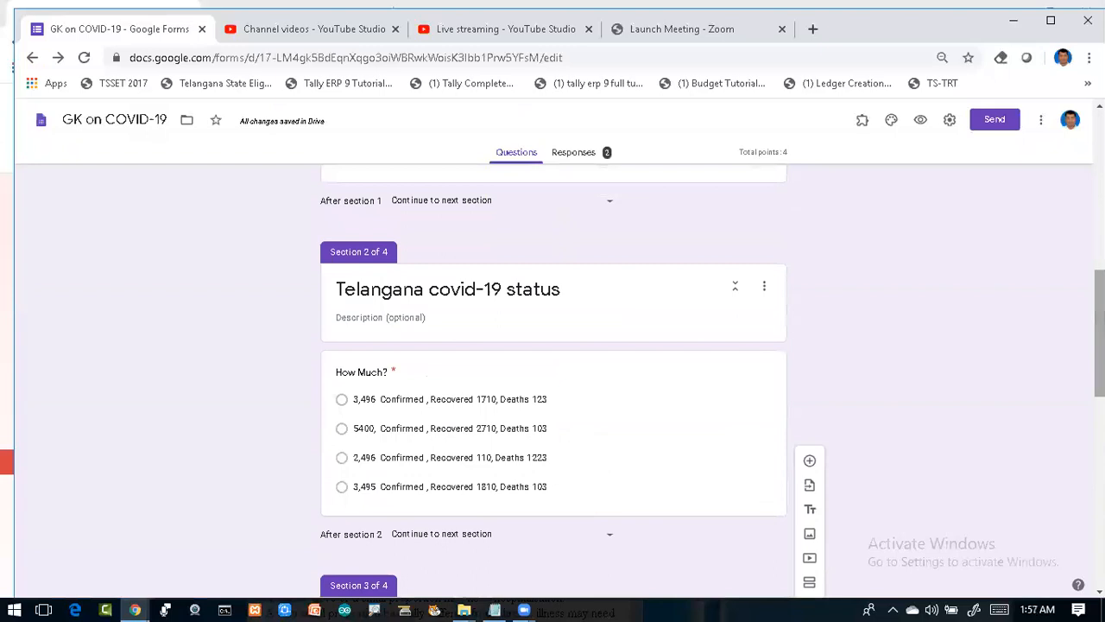
scroll(553, 380, up, 2)
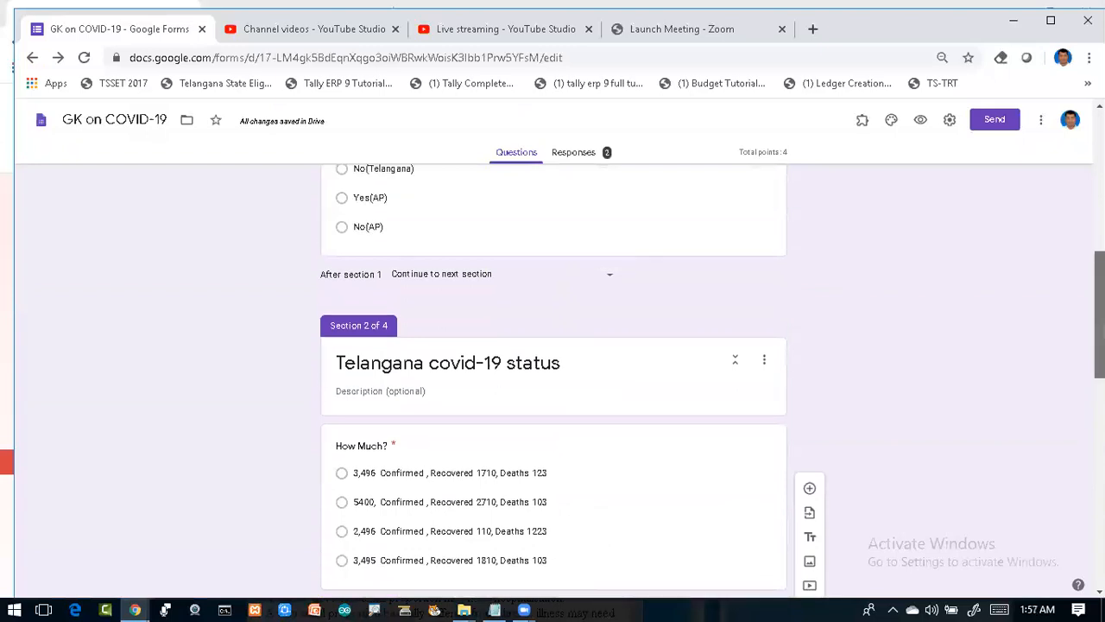
scroll(552, 380, up, 3)
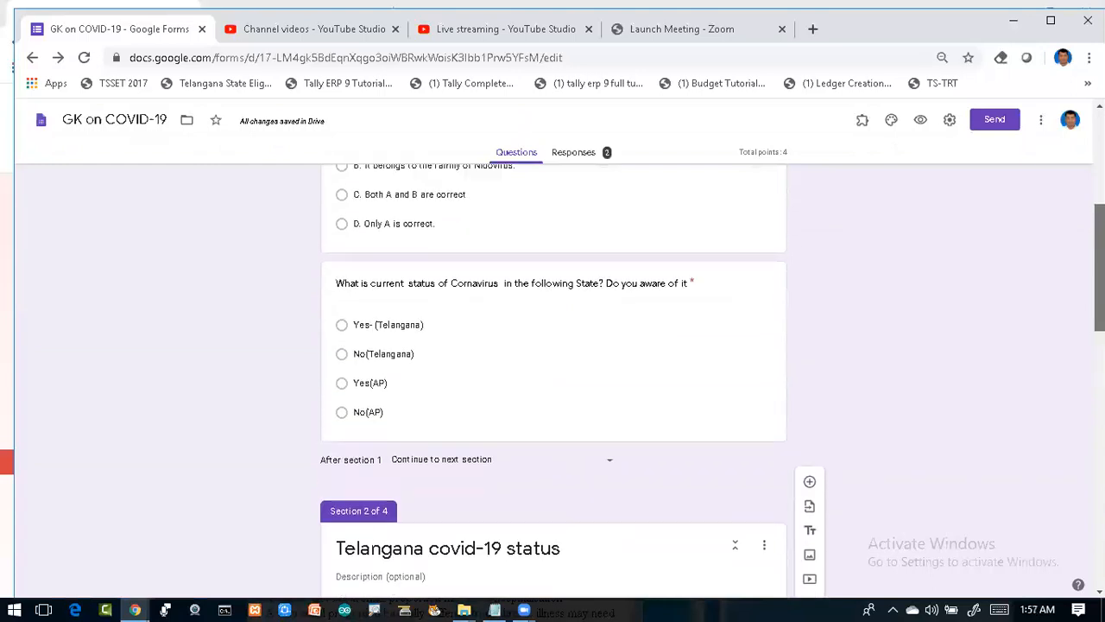
scroll(553, 379, up, 1)
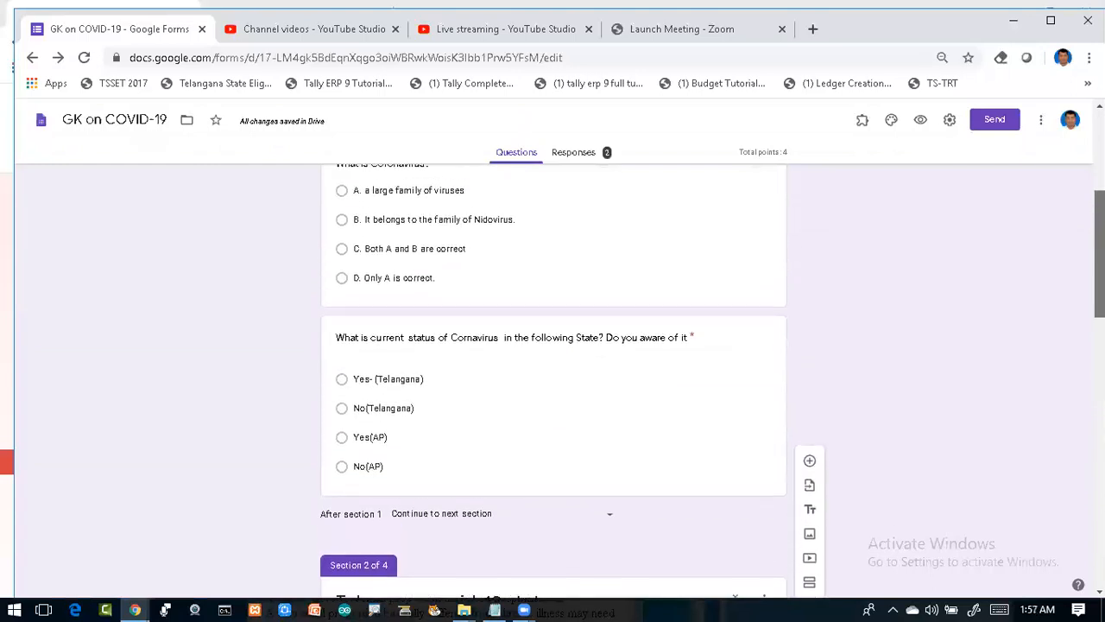
scroll(552, 380, up, 1)
scroll(553, 380, down, 4)
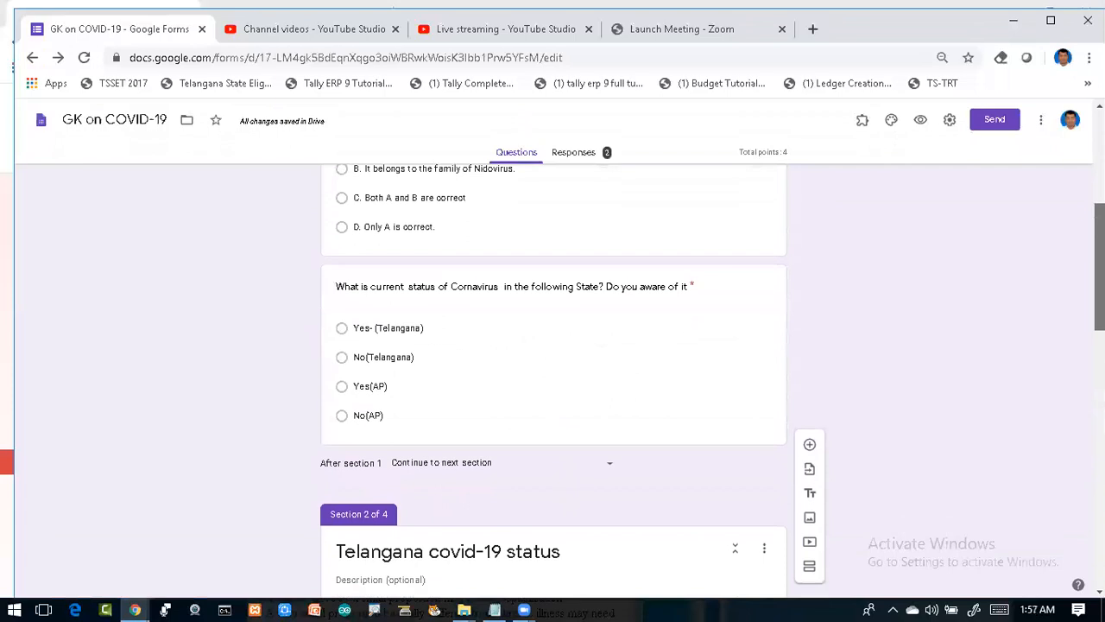
scroll(553, 380, down, 9)
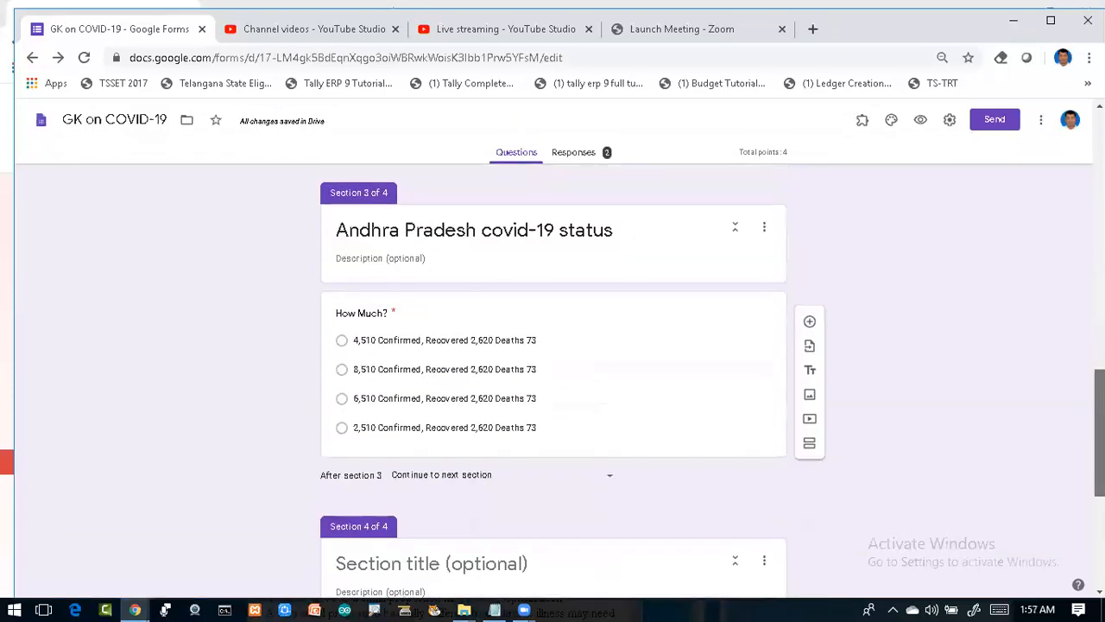
scroll(552, 380, up, 8)
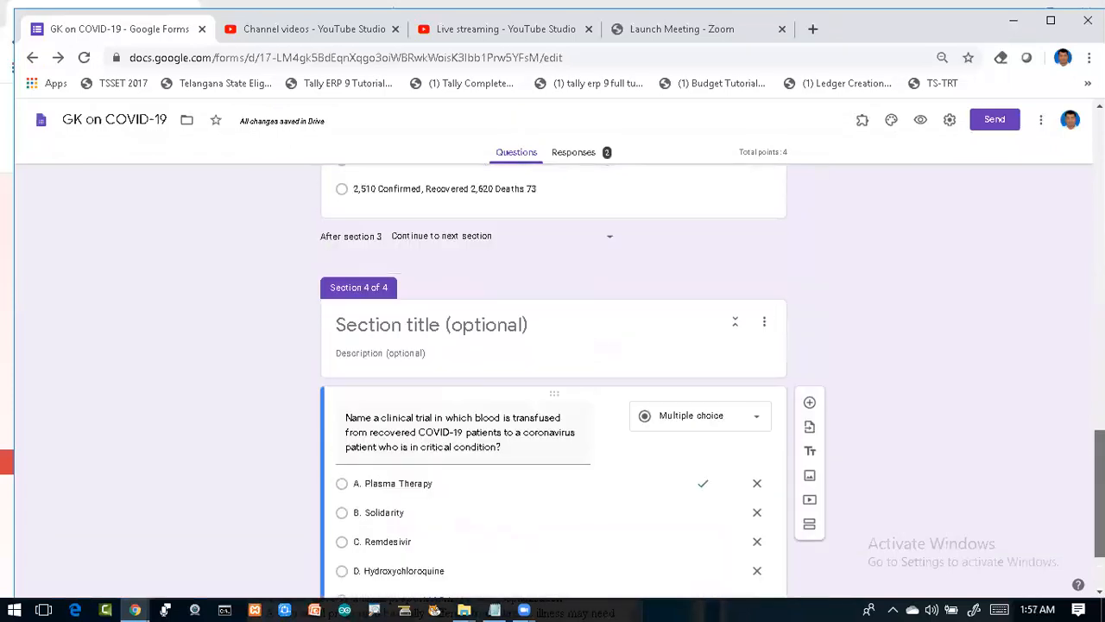
scroll(553, 380, up, 3)
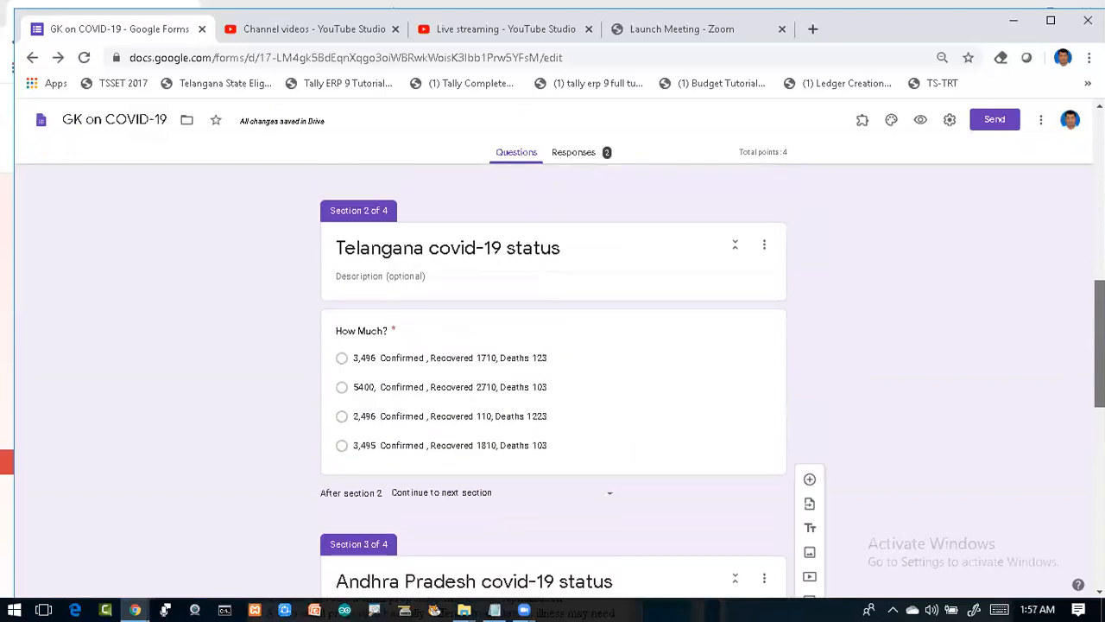
scroll(552, 380, up, 2)
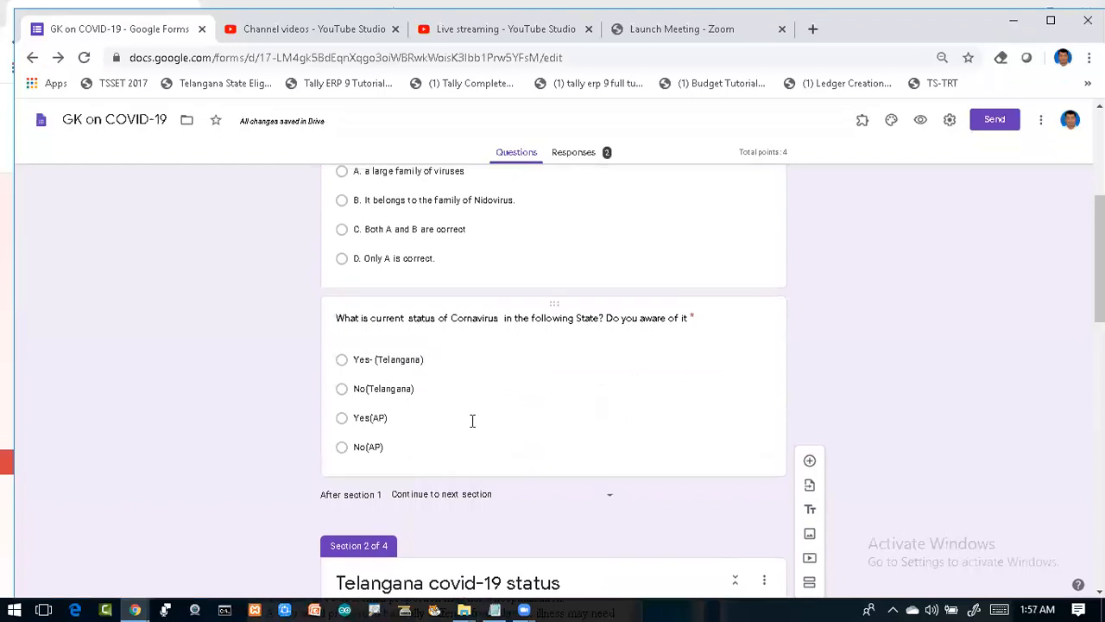
click(546, 413)
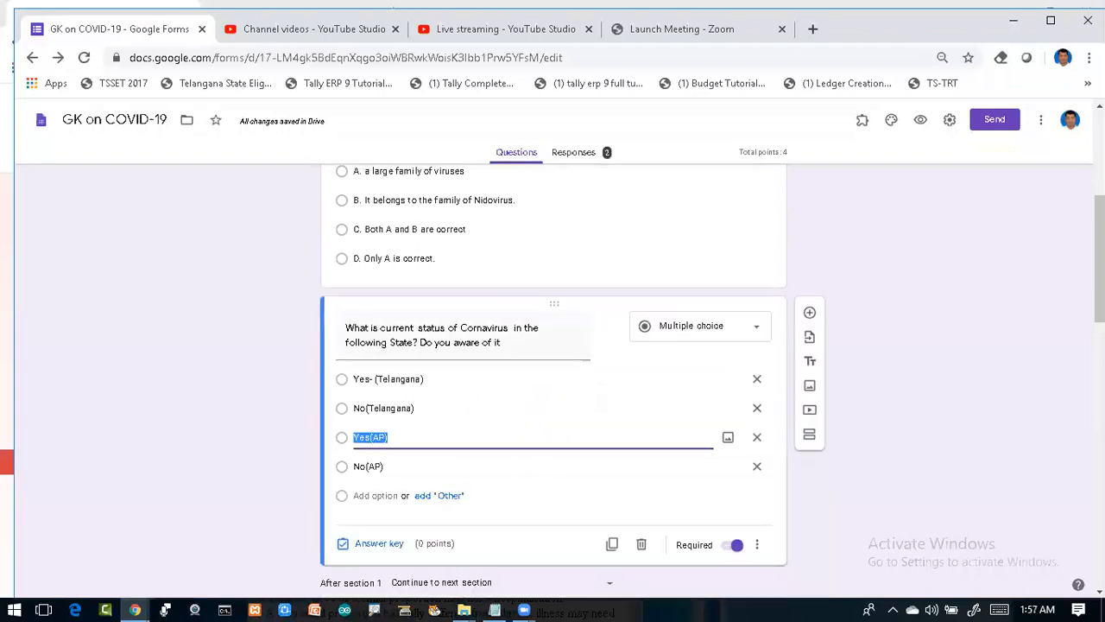
scroll(791, 340, down, 2)
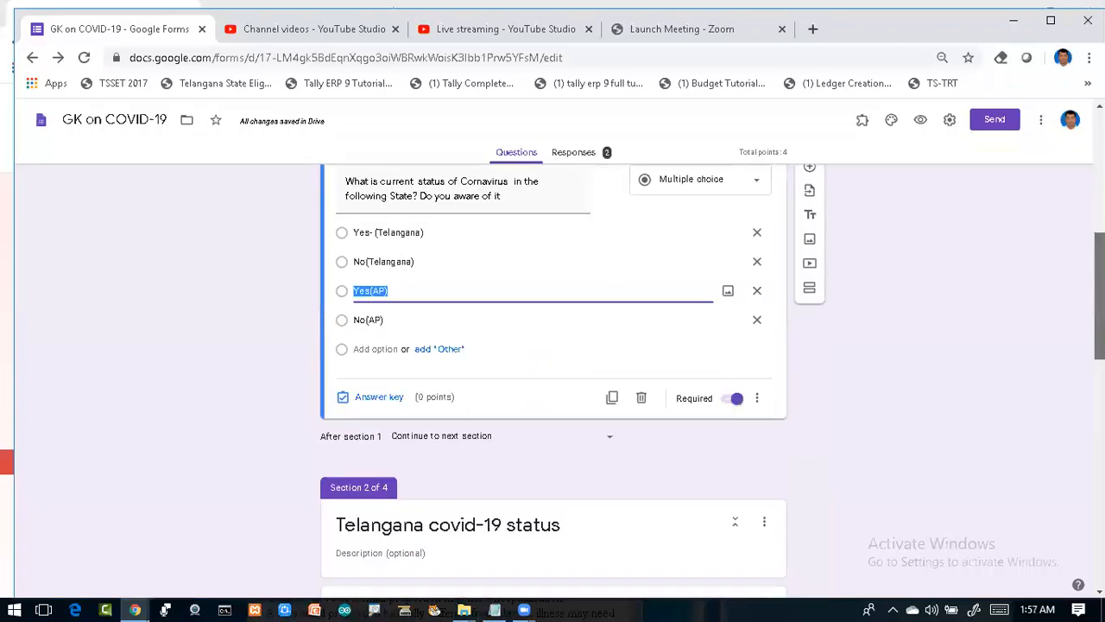
Step: Enable 'Go to section based on answer' on the status question
click(758, 399)
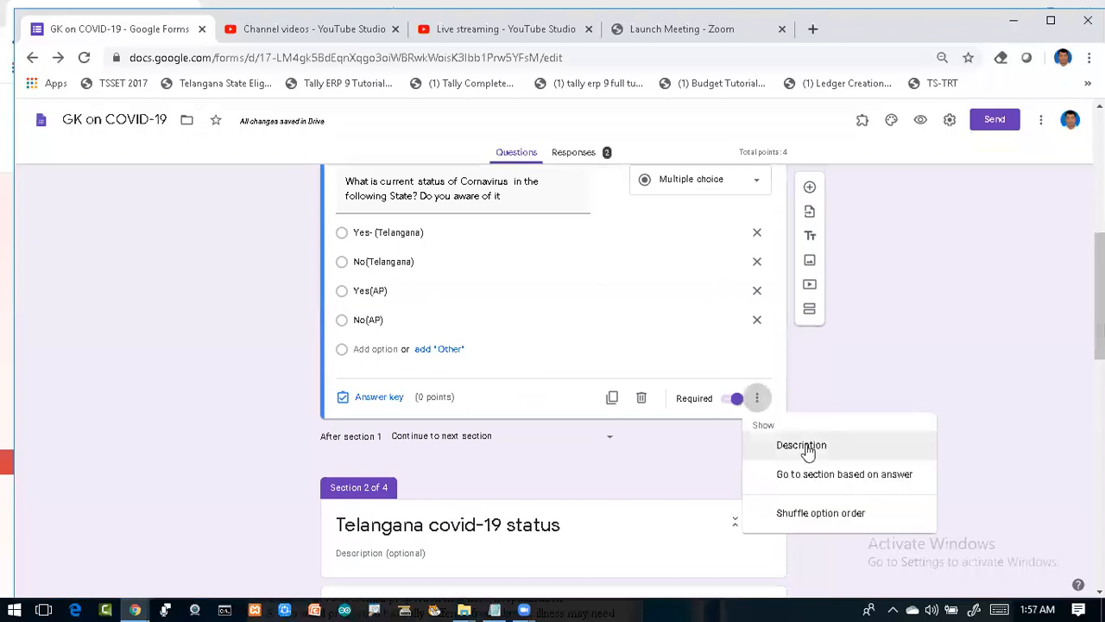
click(885, 474)
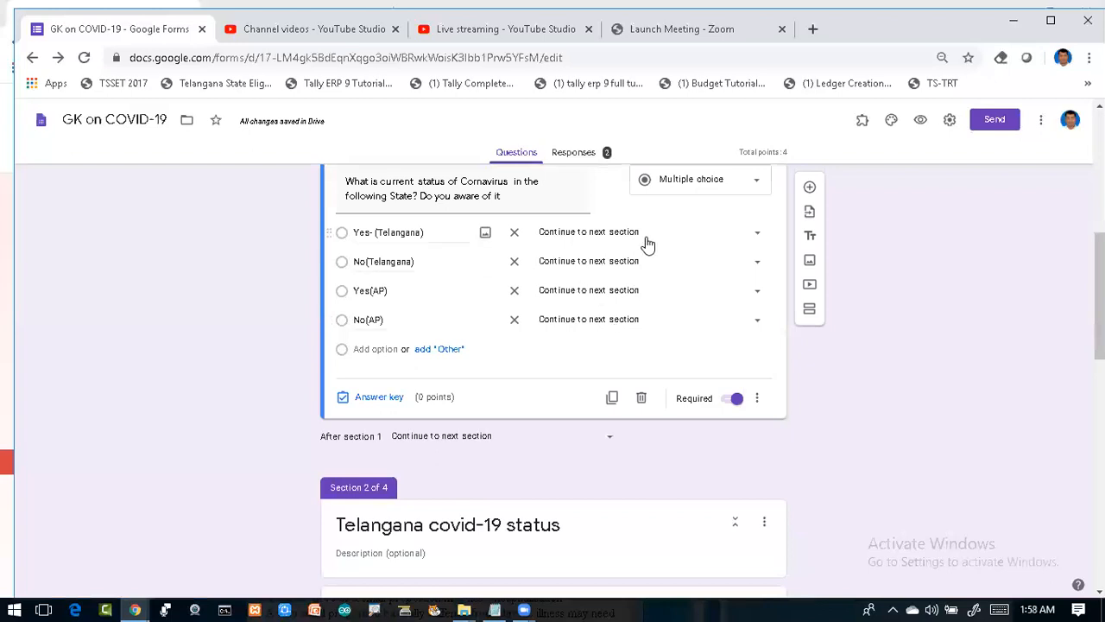
Step: Route Yes-(Telangana) to section 2, Yes(AP) to section 3, and No(Telangana) and No(AP) to section 4
click(759, 235)
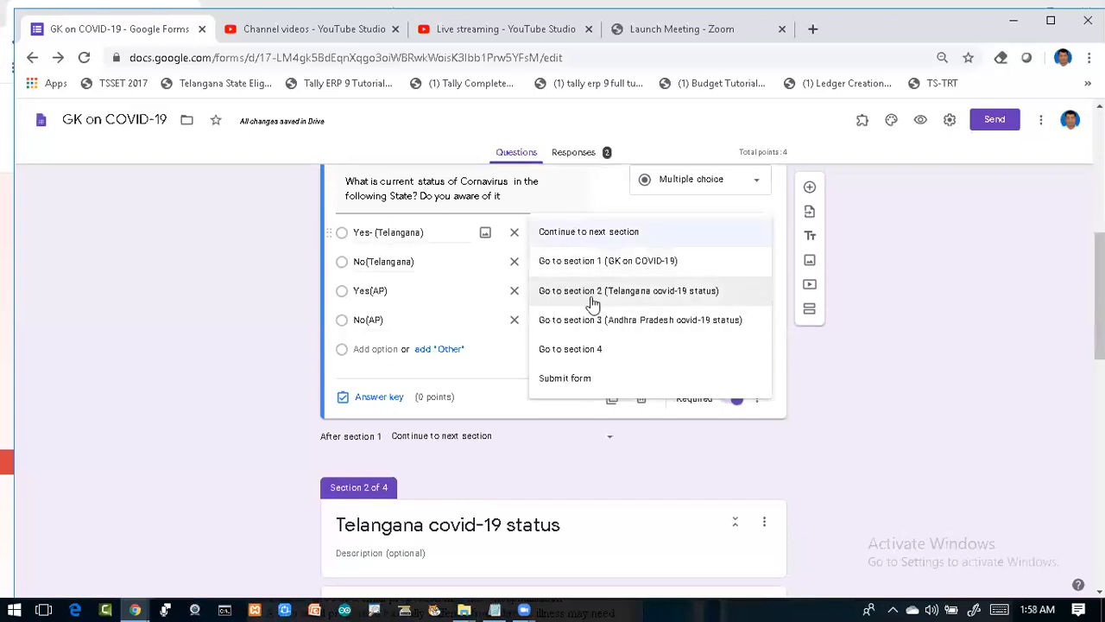
click(678, 301)
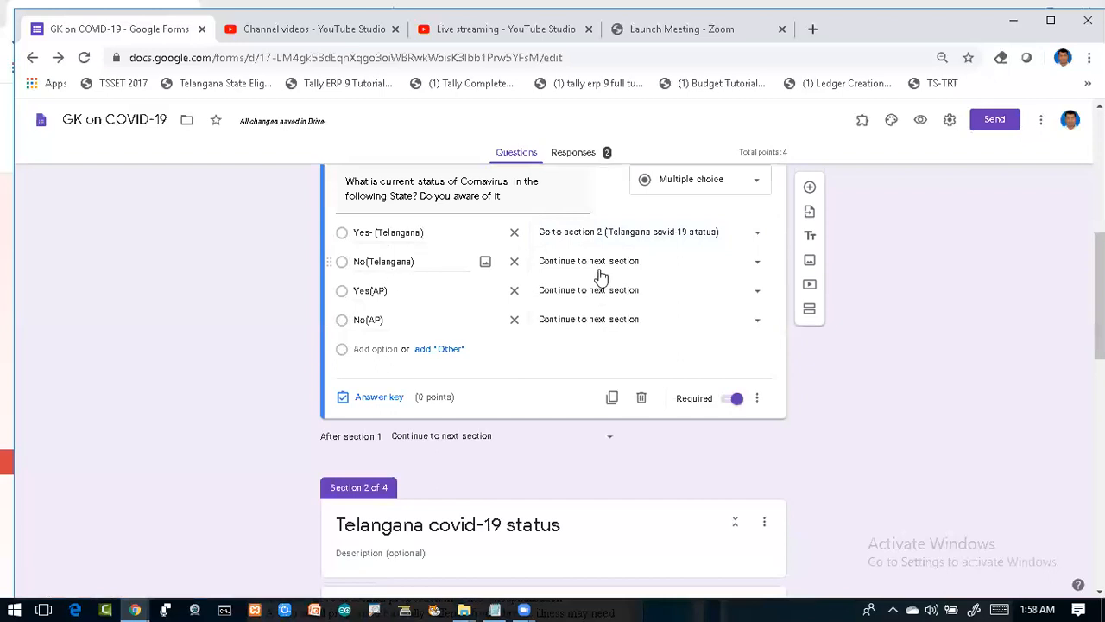
click(757, 270)
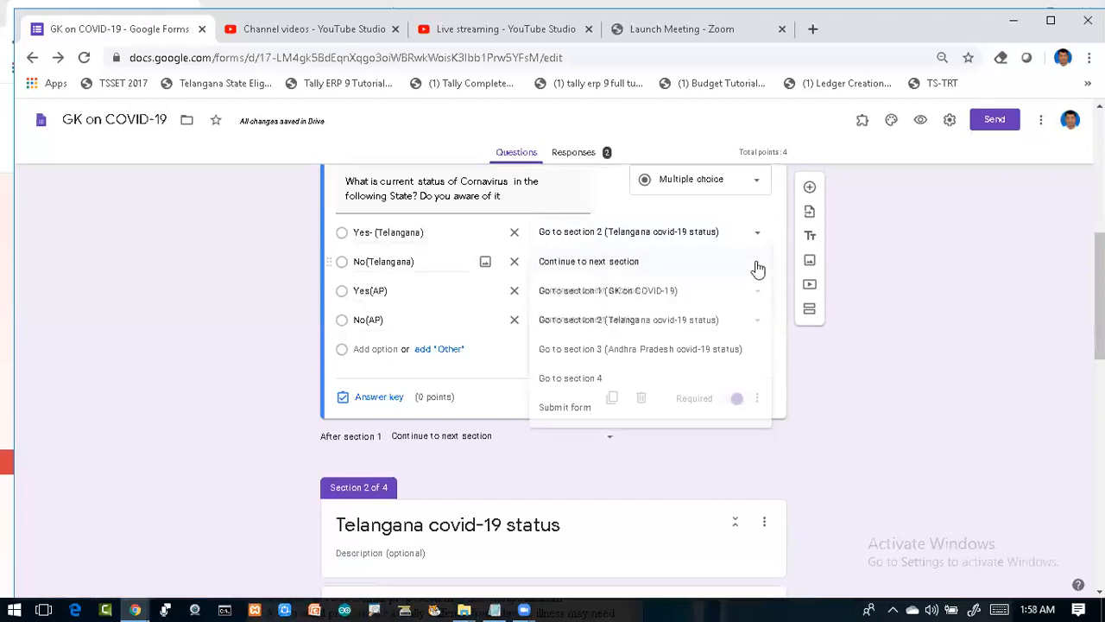
click(599, 381)
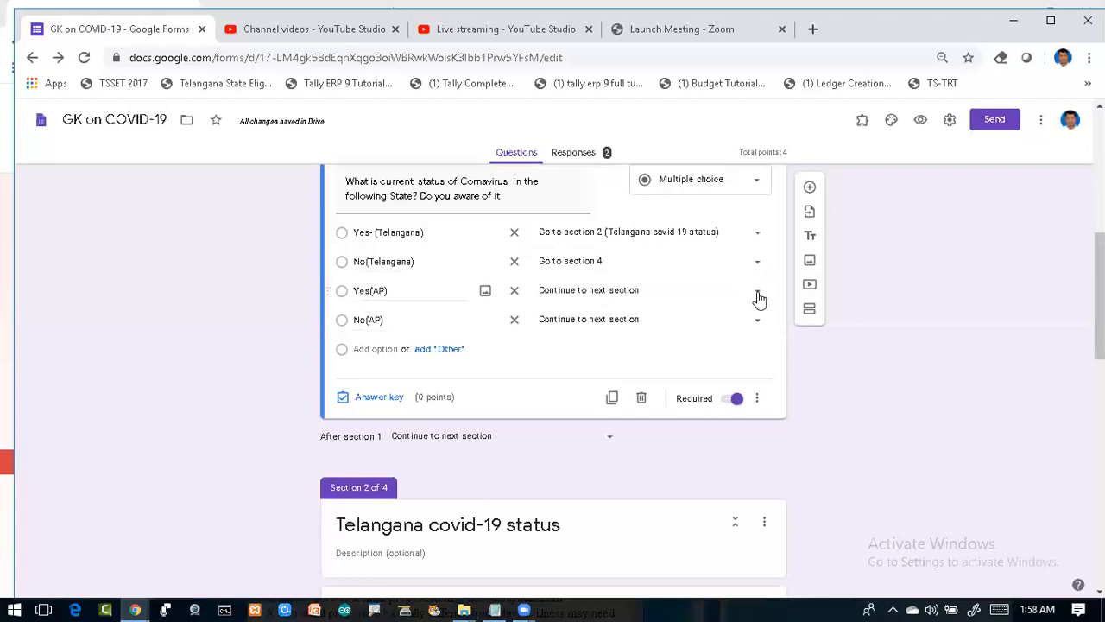
click(735, 318)
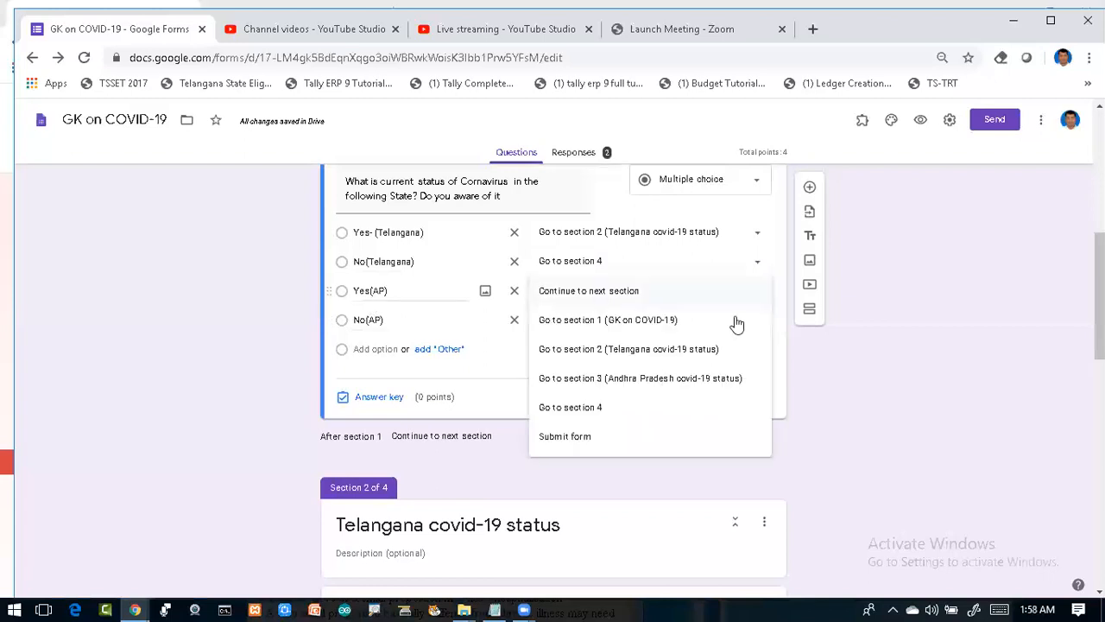
click(667, 378)
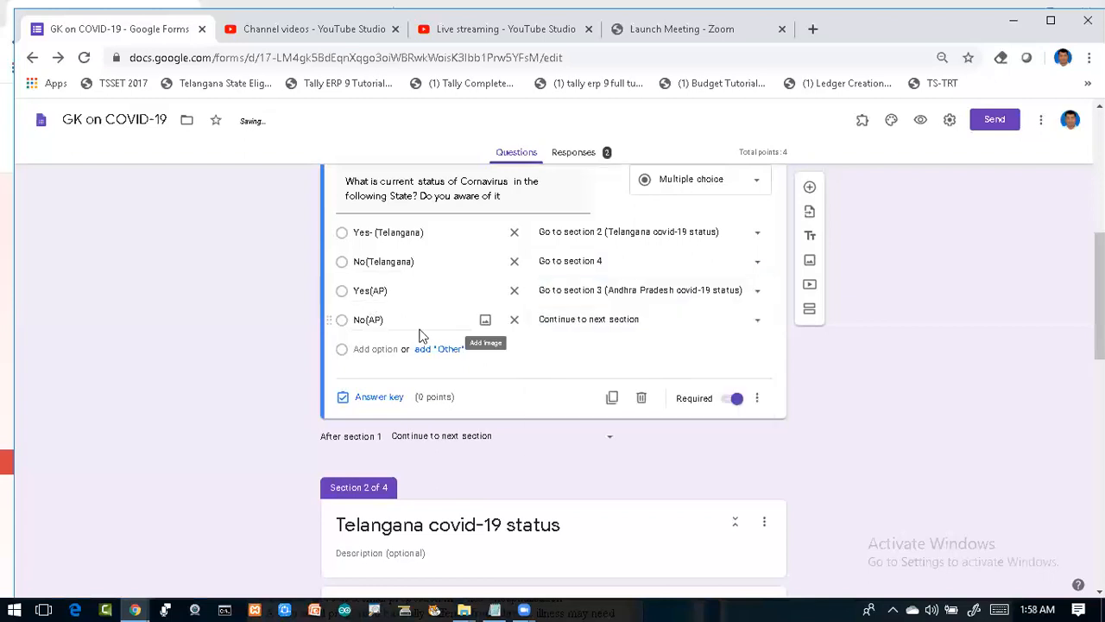
click(635, 321)
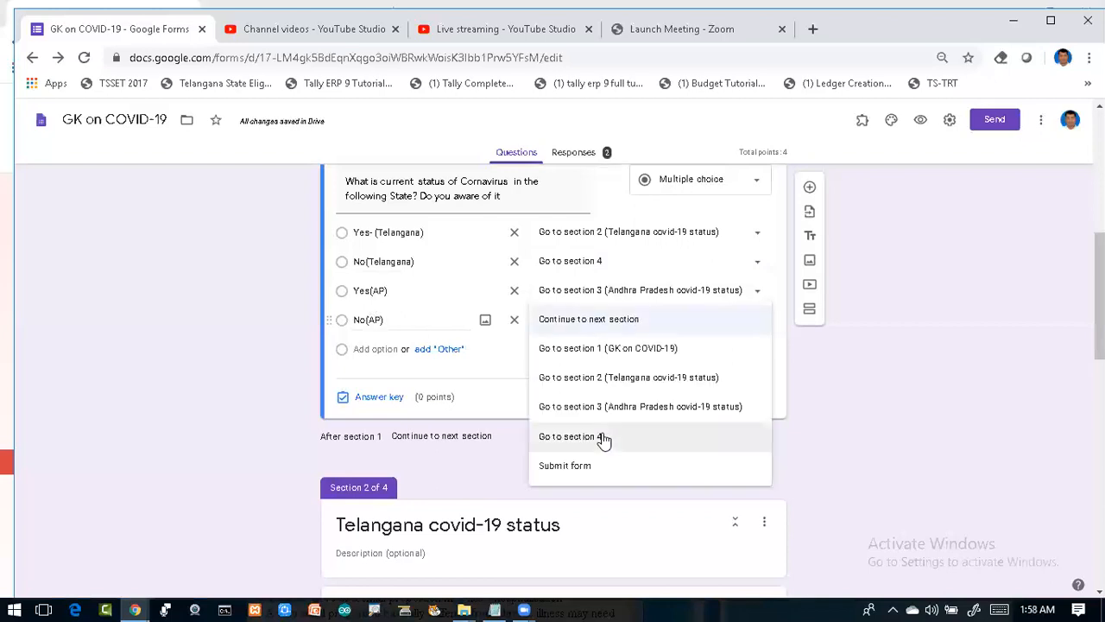
click(605, 438)
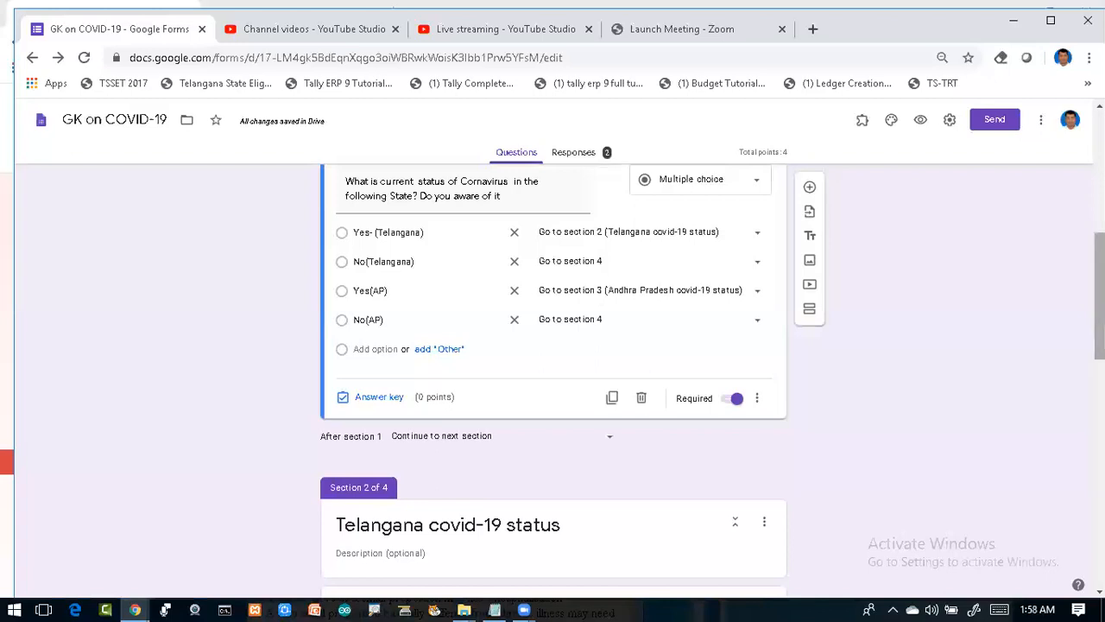
scroll(553, 376, down, 5)
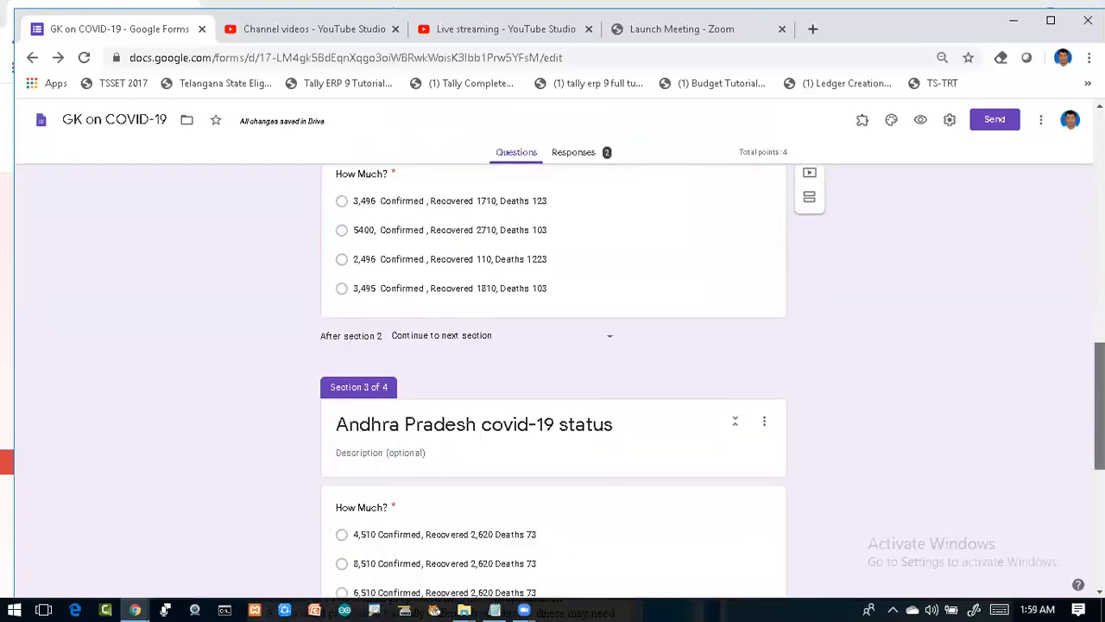
scroll(552, 380, down, 1)
scroll(553, 380, down, 4)
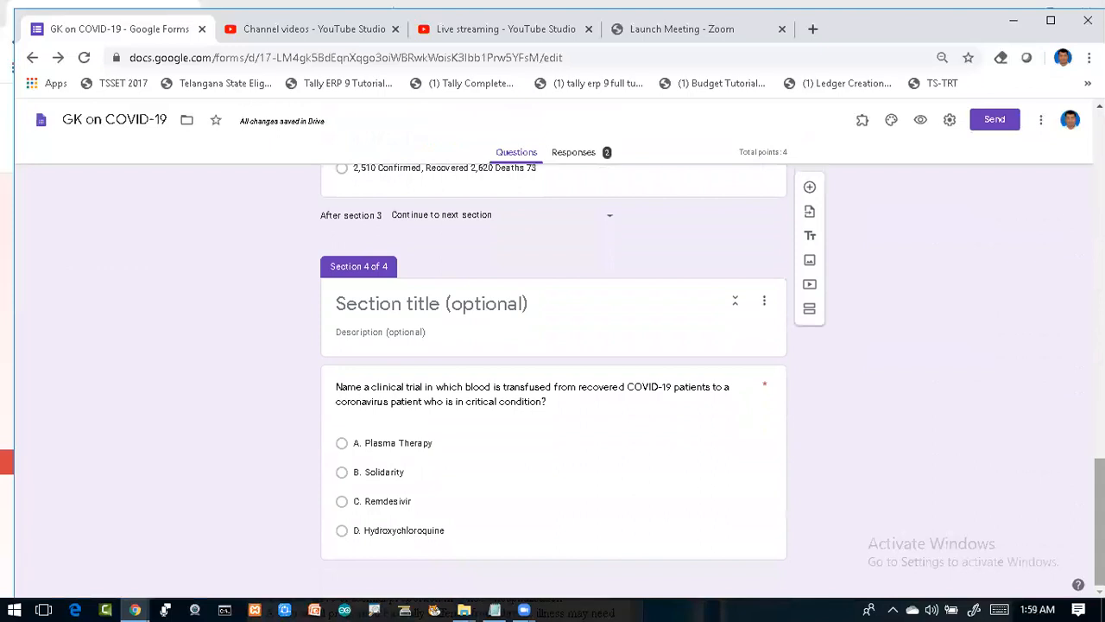
scroll(553, 379, up, 20)
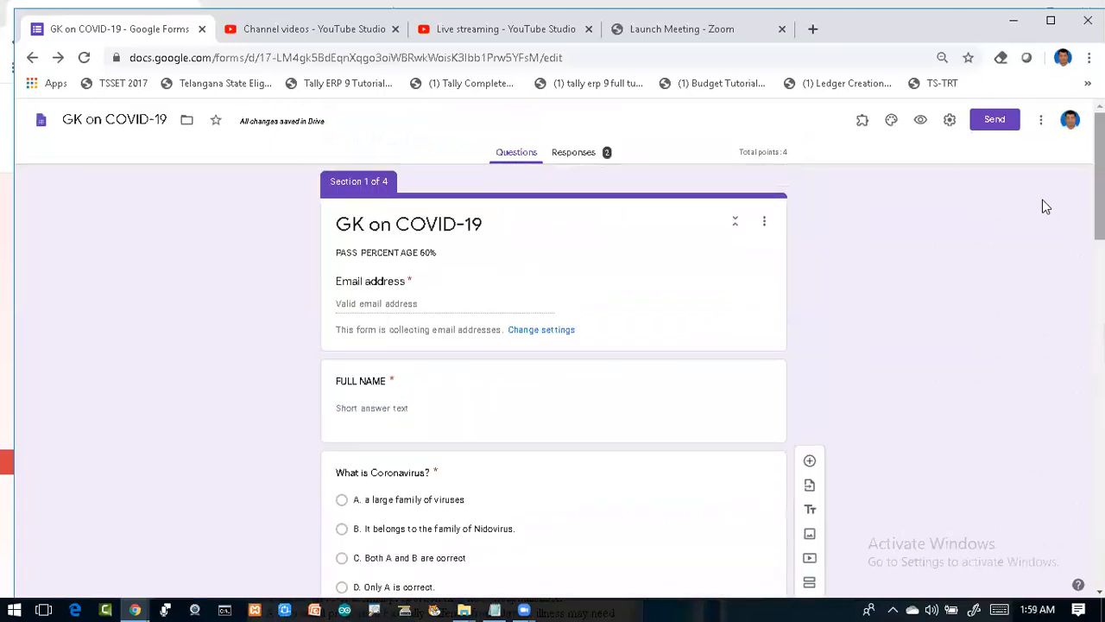
Step: Open the quiz preview and fill in the respondent's email address and full name
click(920, 120)
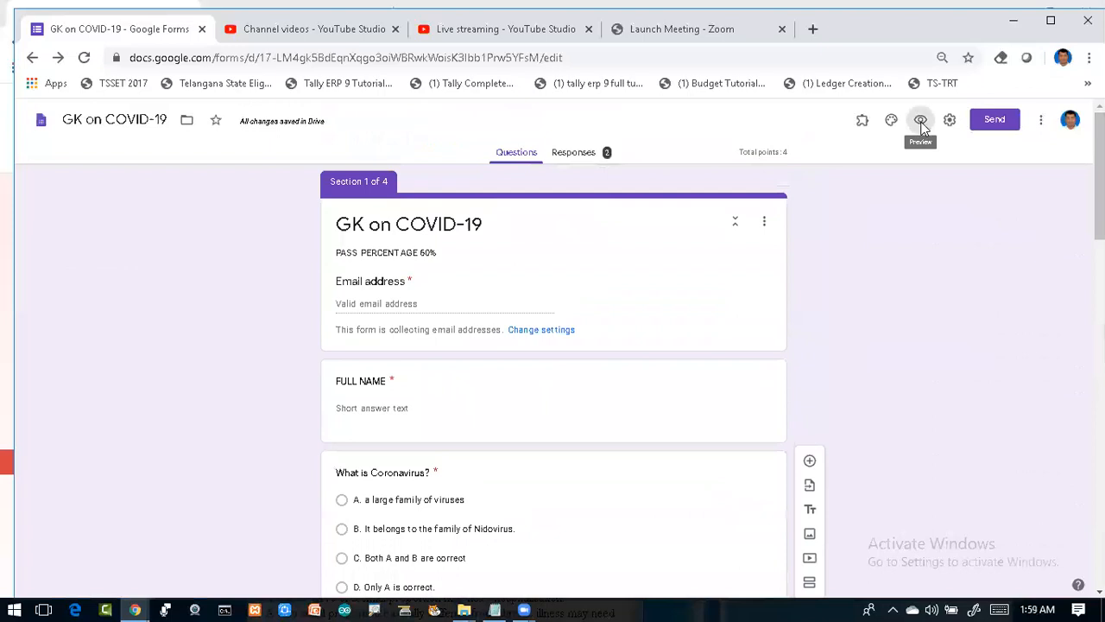
click(920, 120)
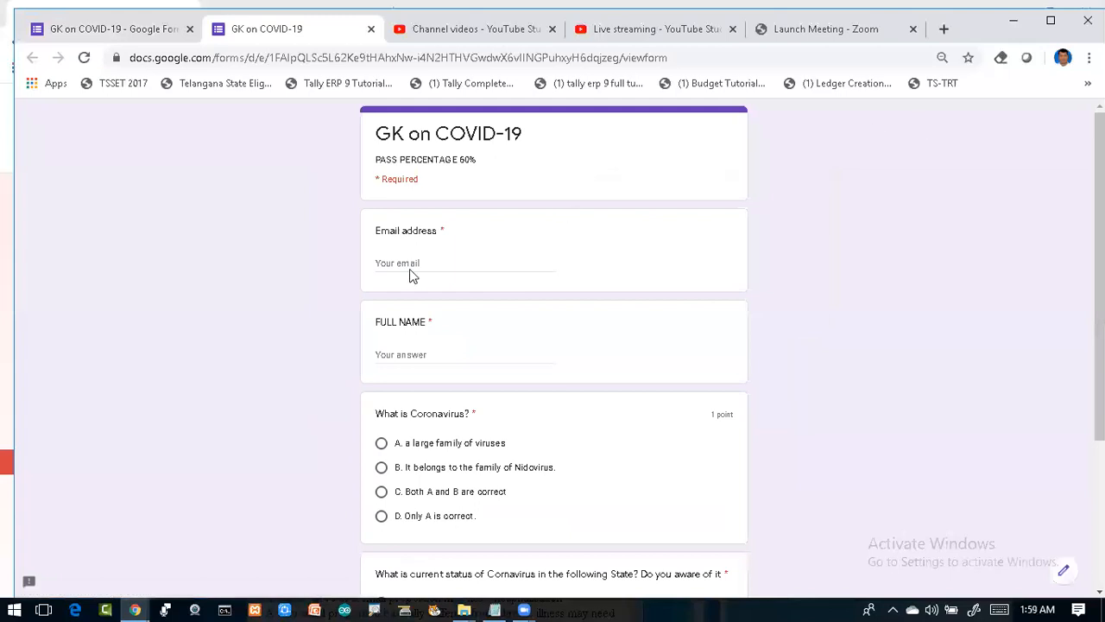
click(417, 262)
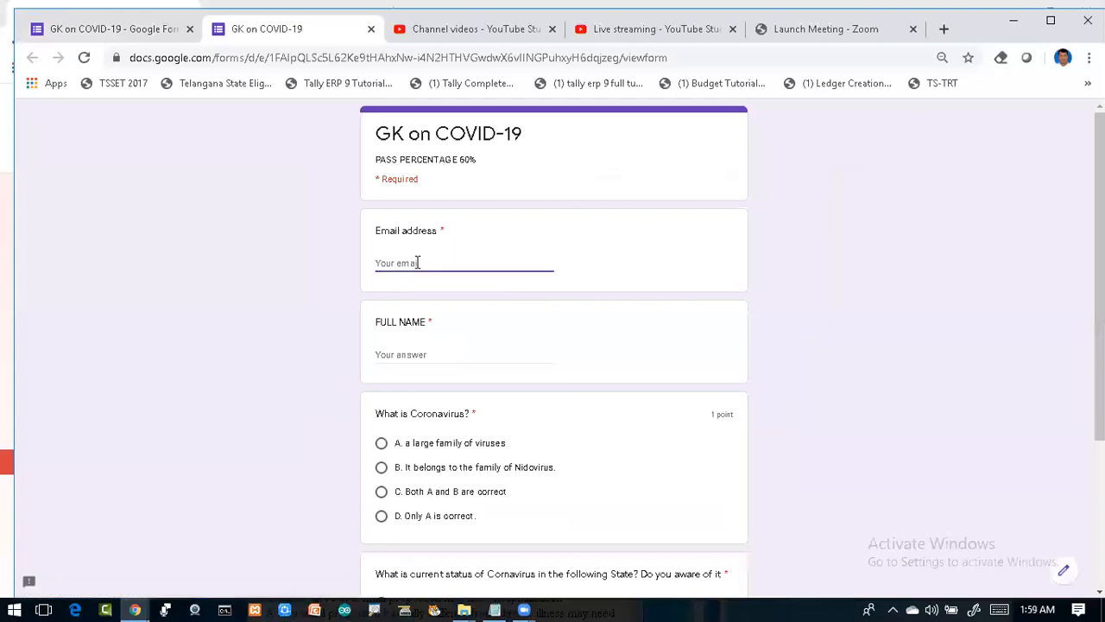
click(397, 350)
text(G Devender)
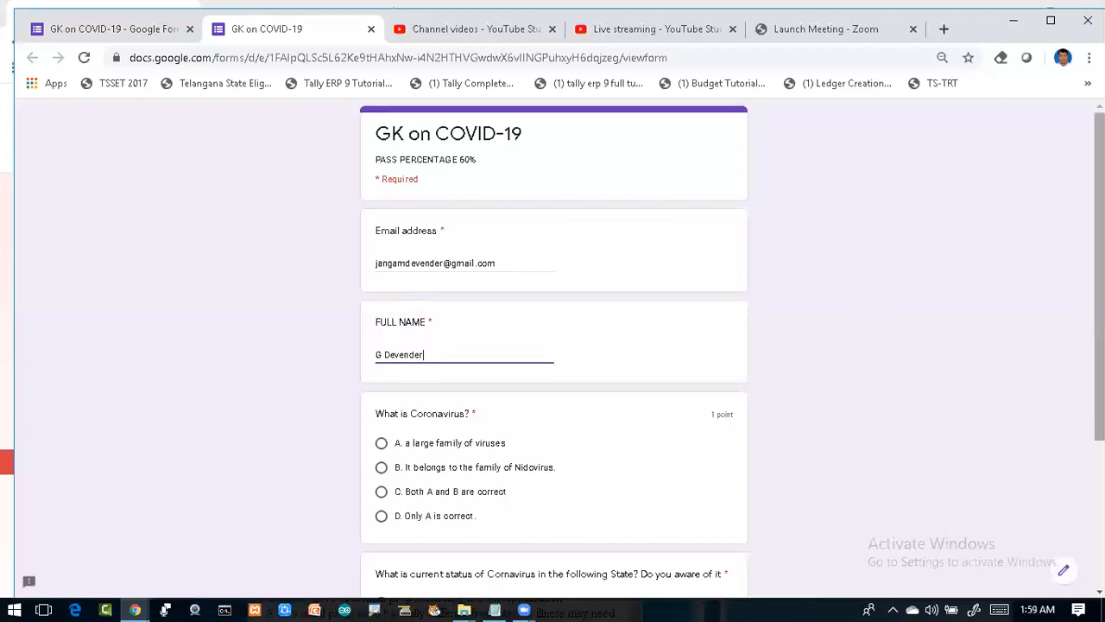
Step: Answer 'C. Both A and B are correct' for 'What is Coronavirus?'
scroll(722, 302, down, 3)
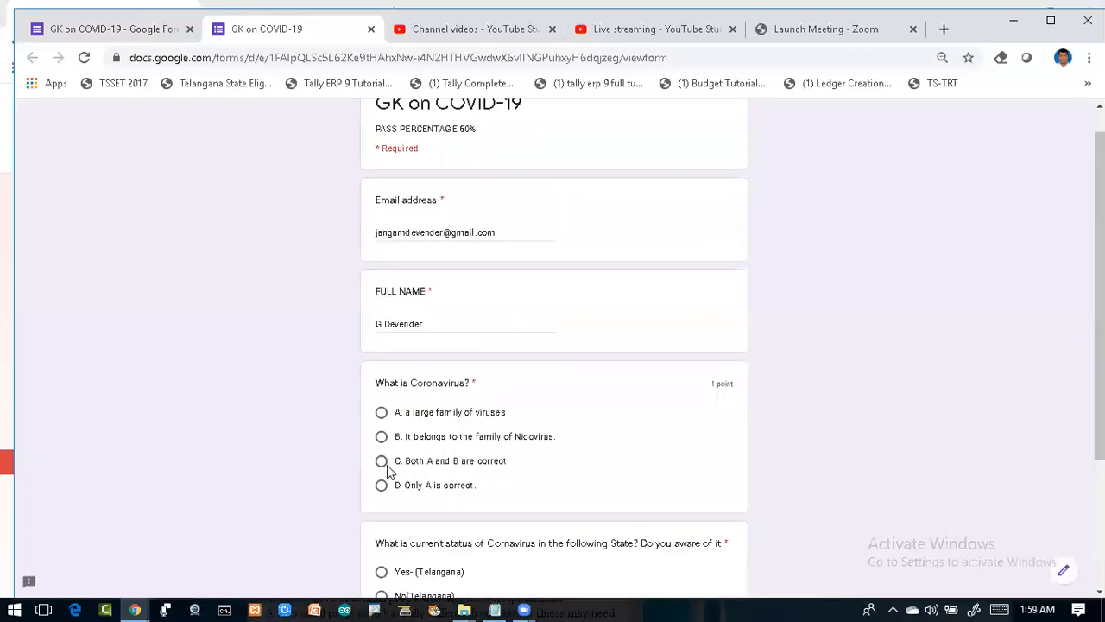
click(382, 461)
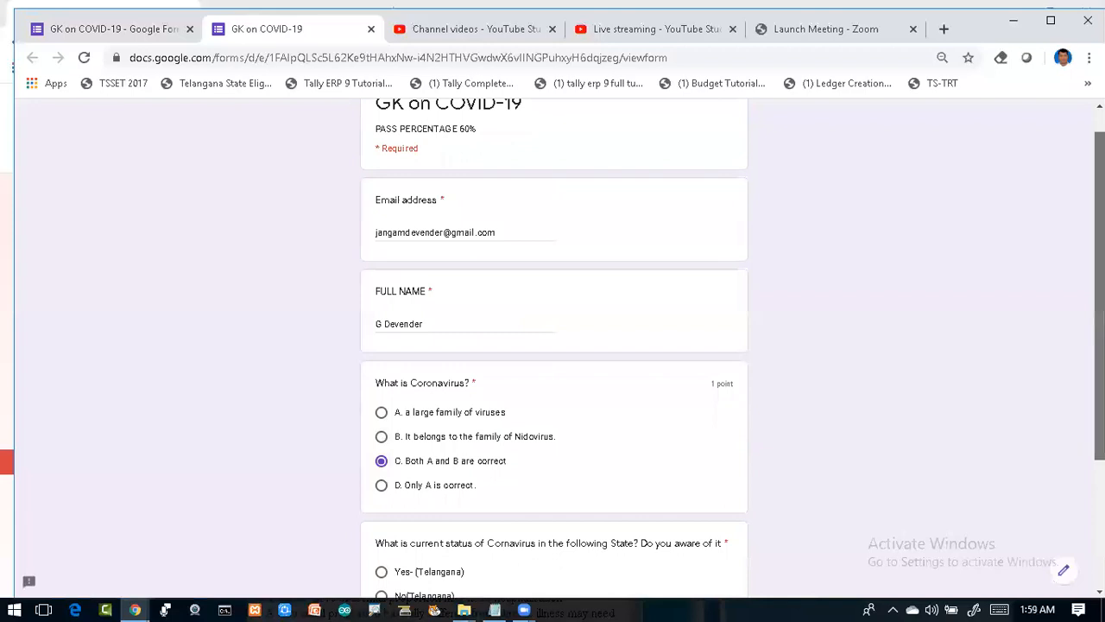
scroll(1098, 328, down, 1)
scroll(1099, 328, down, 2)
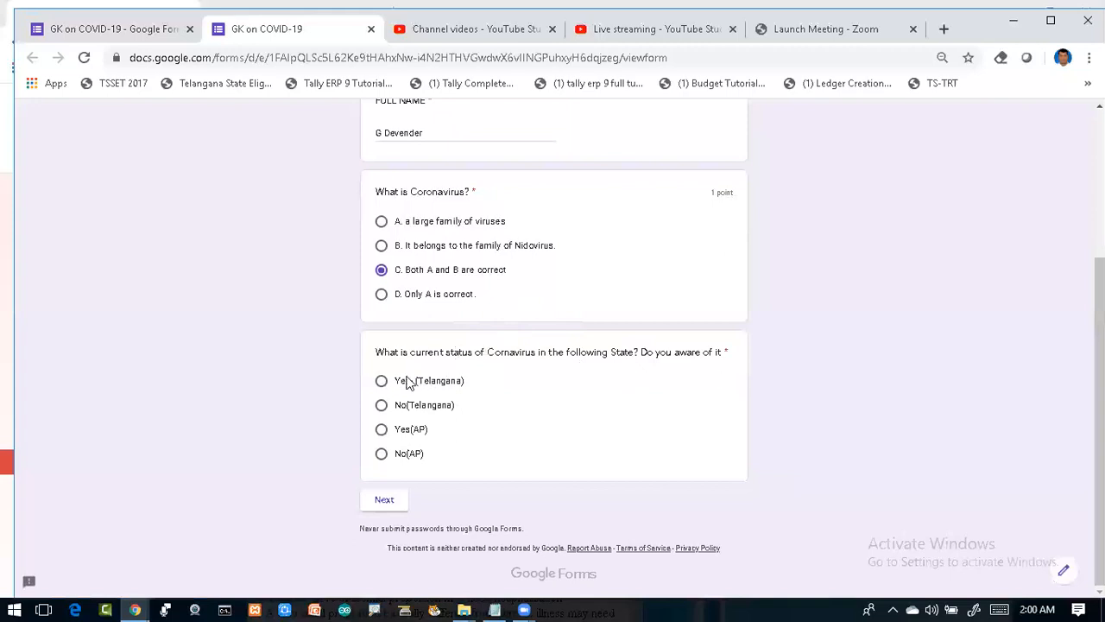
Step: Test branching: Yes- (Telangana) opens the Telangana section, No(Telangana) skips to the clinical-trial question
click(381, 385)
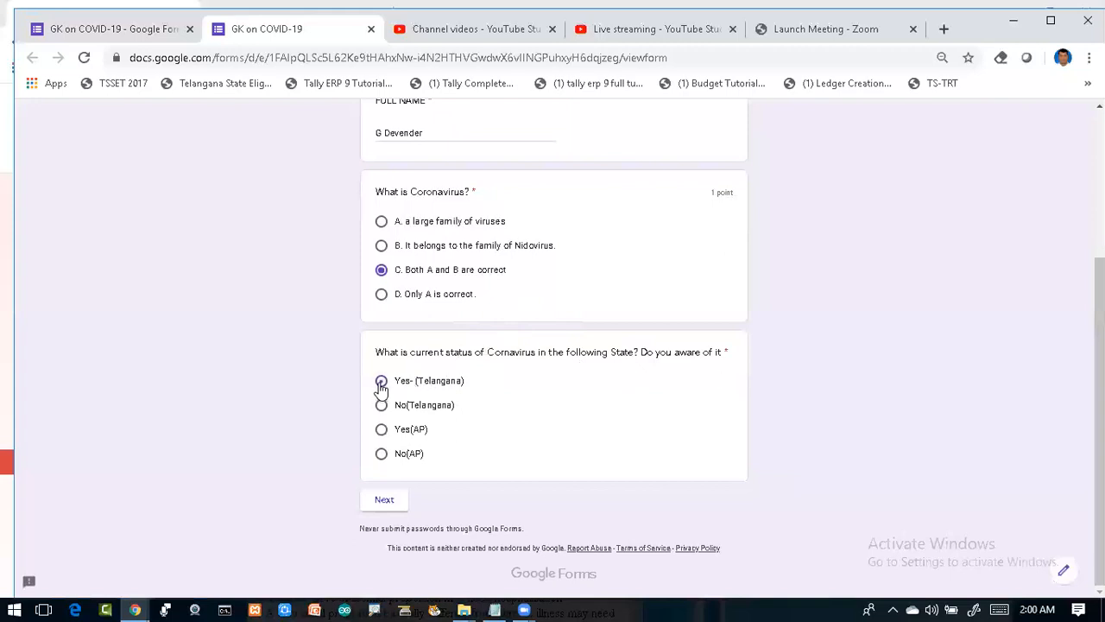
click(385, 500)
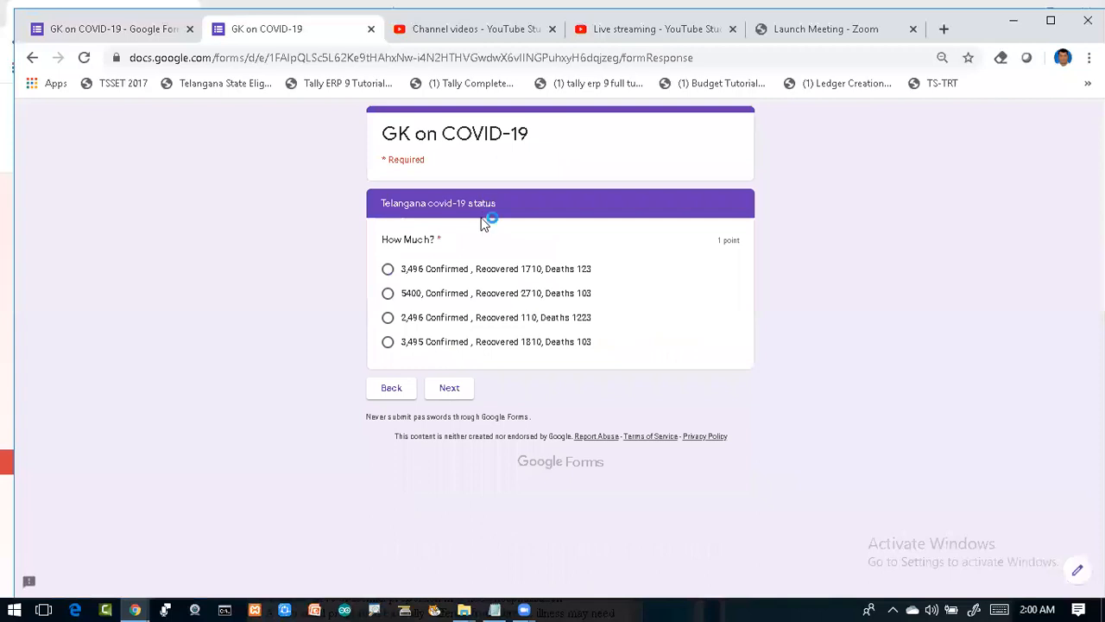
click(383, 390)
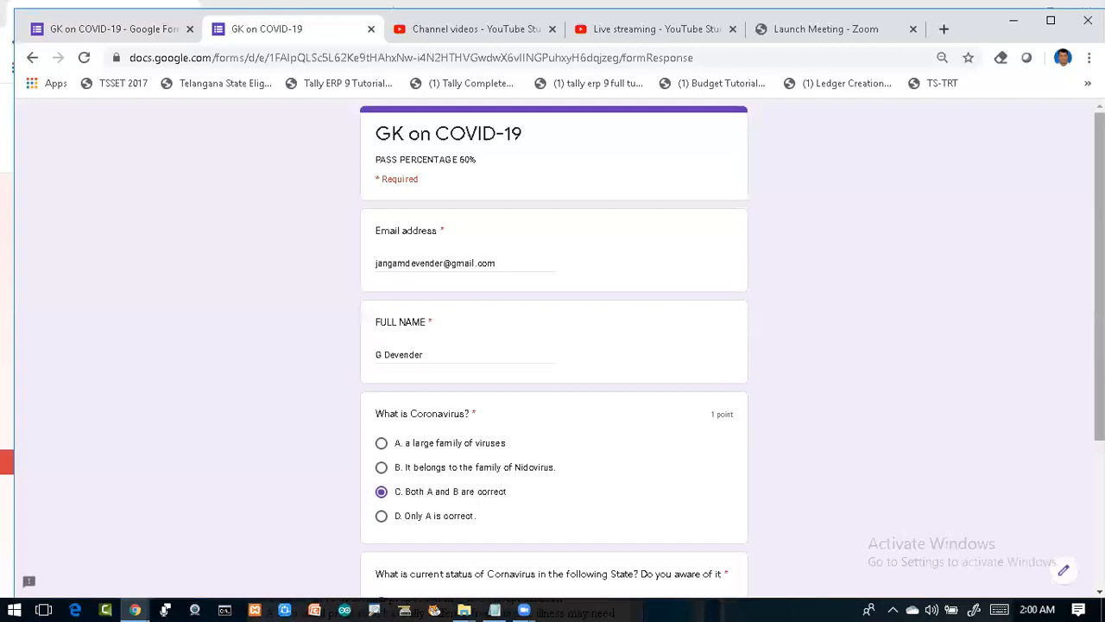
scroll(1099, 276, down, 2)
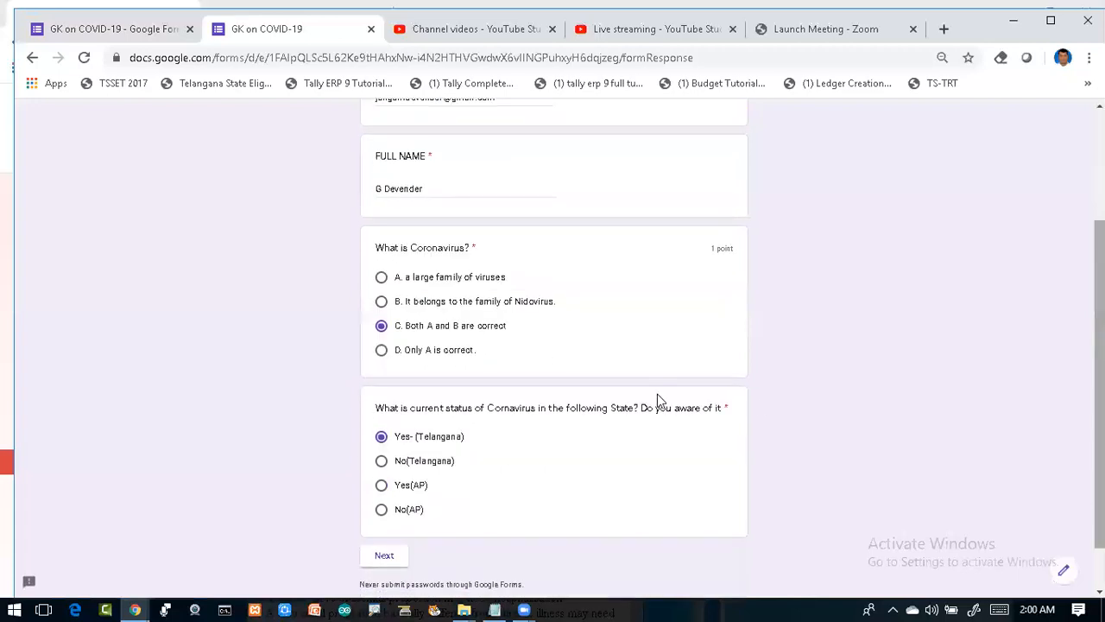
click(382, 464)
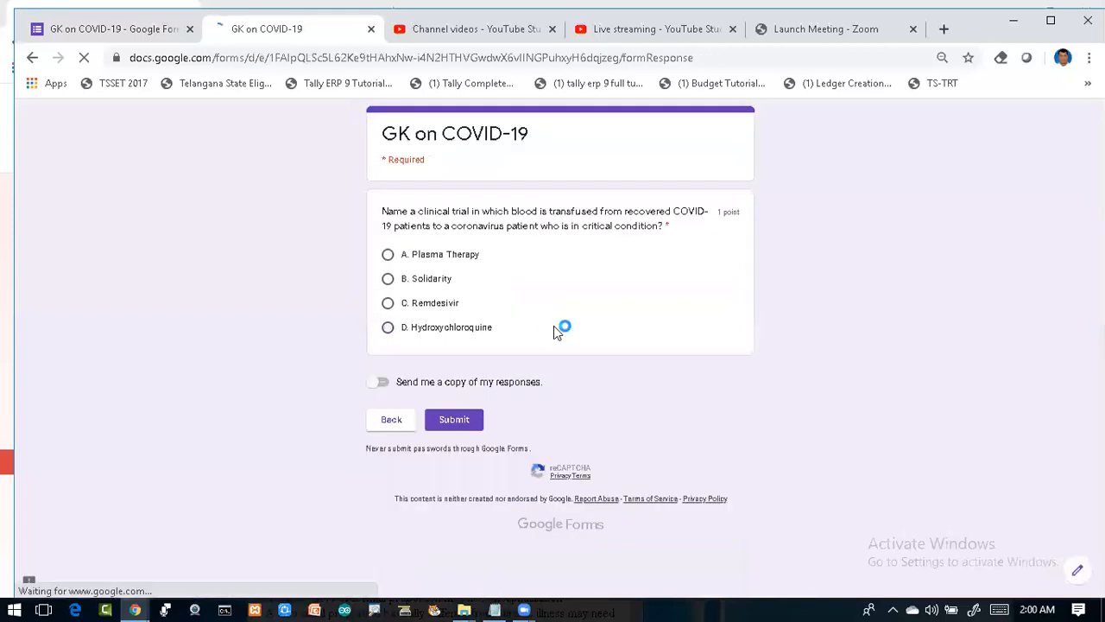
click(390, 420)
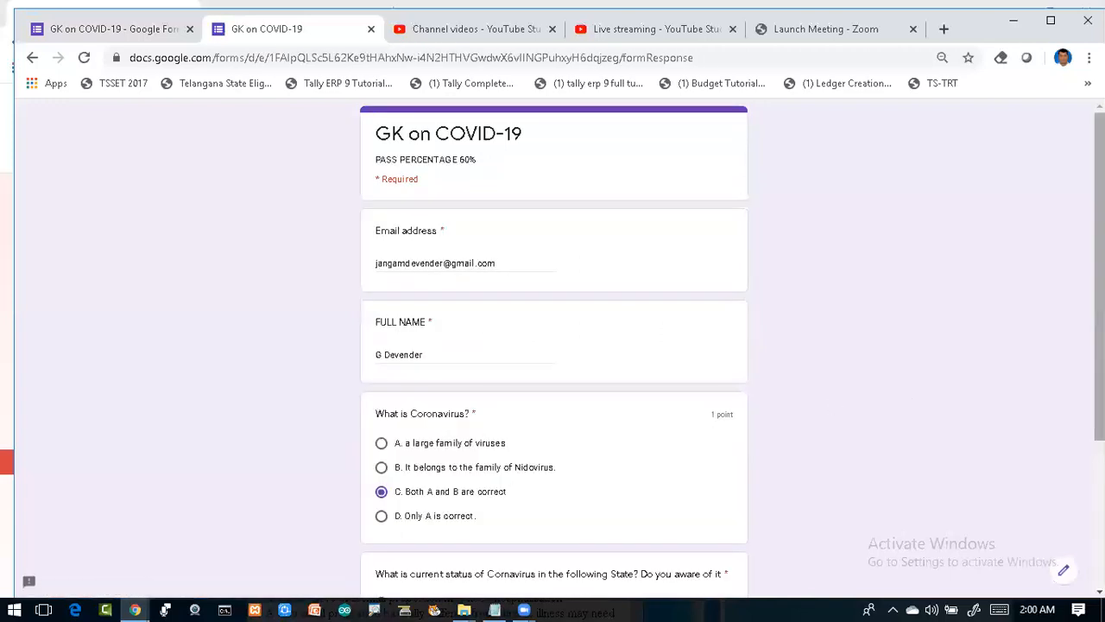
scroll(406, 449, down, 1)
Step: Answer Yes(AP), 4,510 Confirmed and A. Plasma Therapy, then submit the response
scroll(405, 449, down, 1)
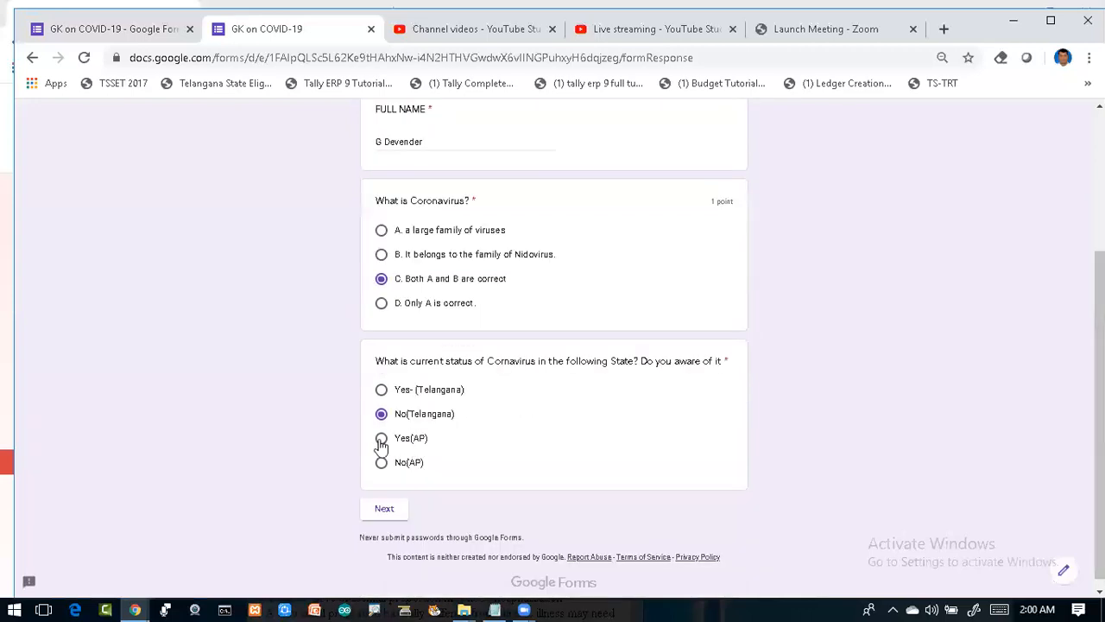
click(381, 440)
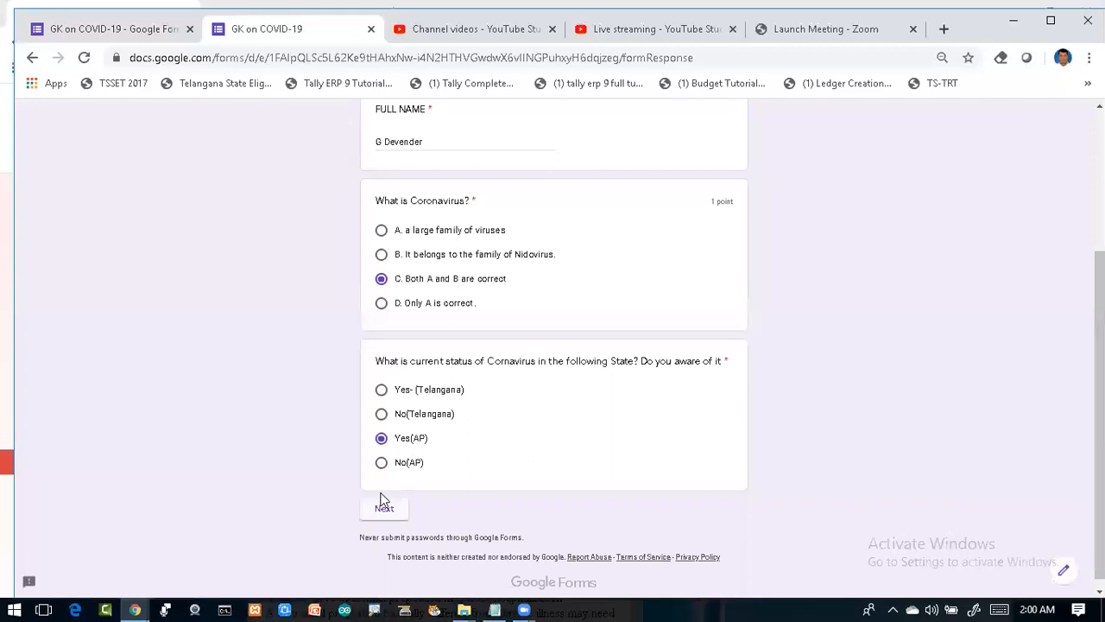
click(383, 511)
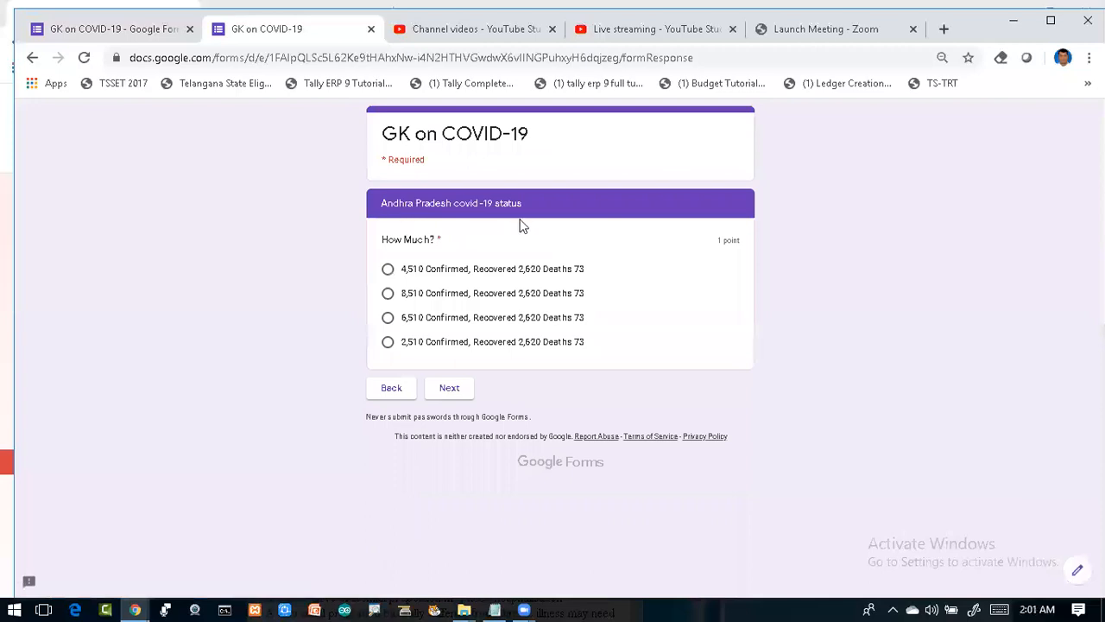
click(388, 271)
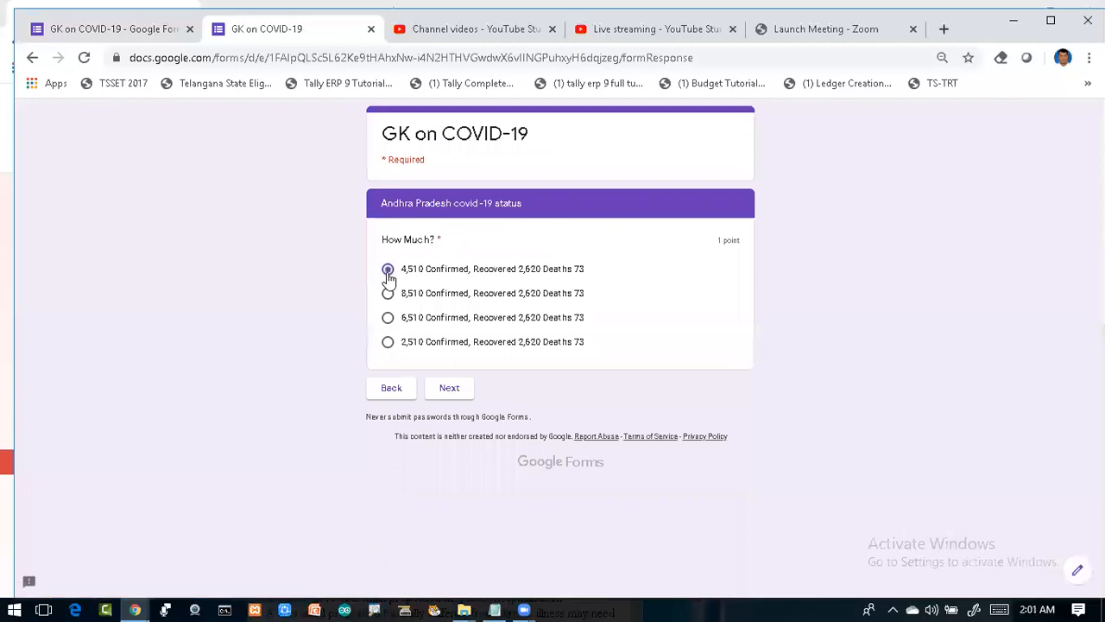
click(447, 394)
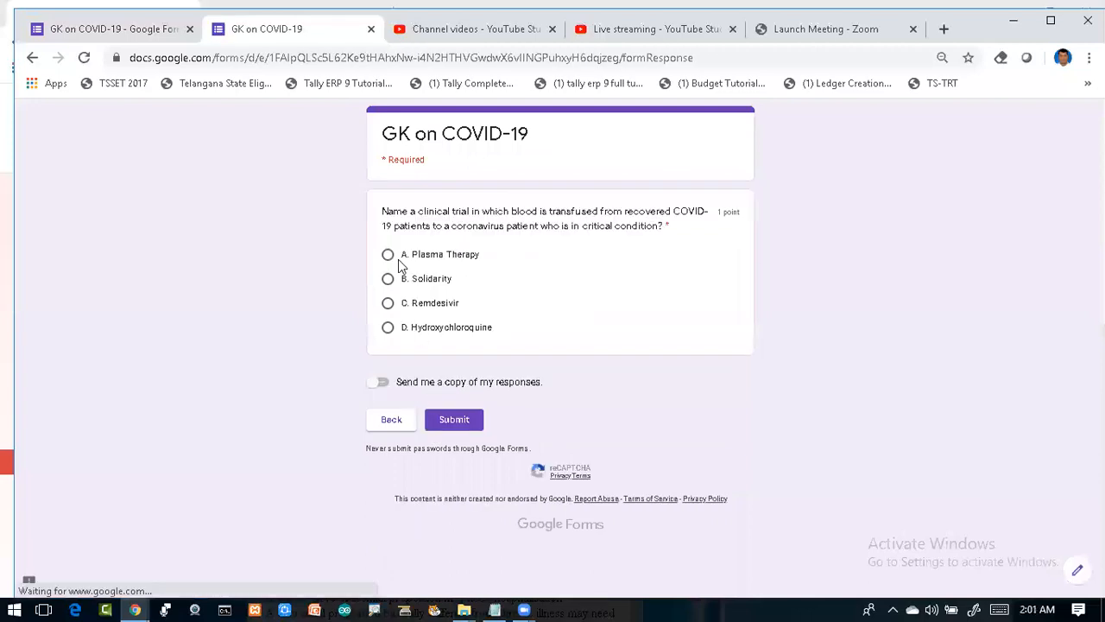
click(463, 426)
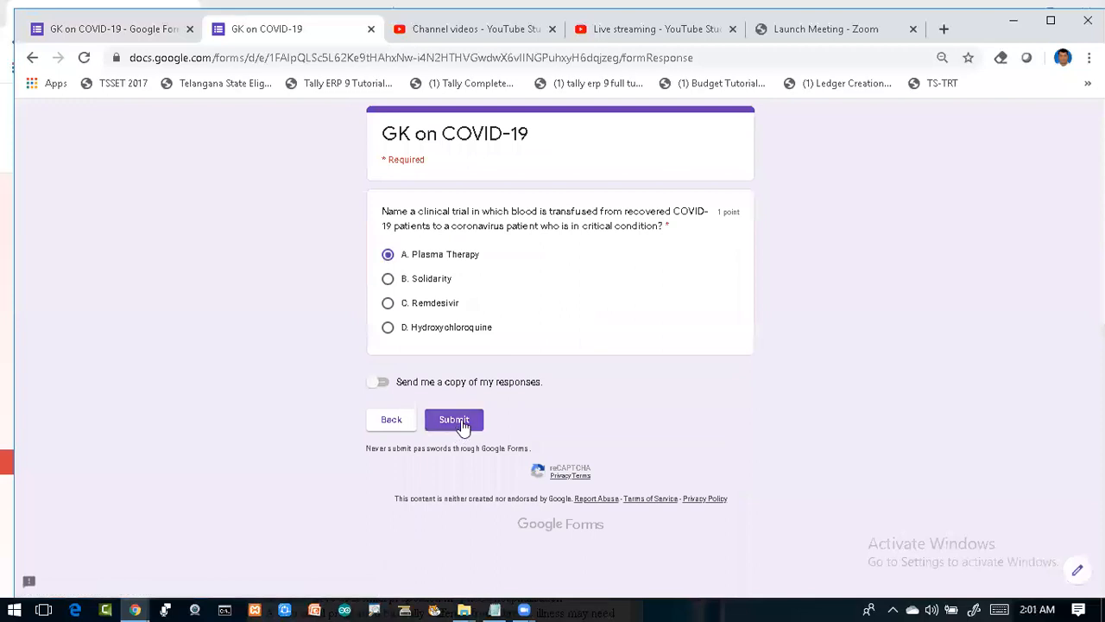
click(464, 425)
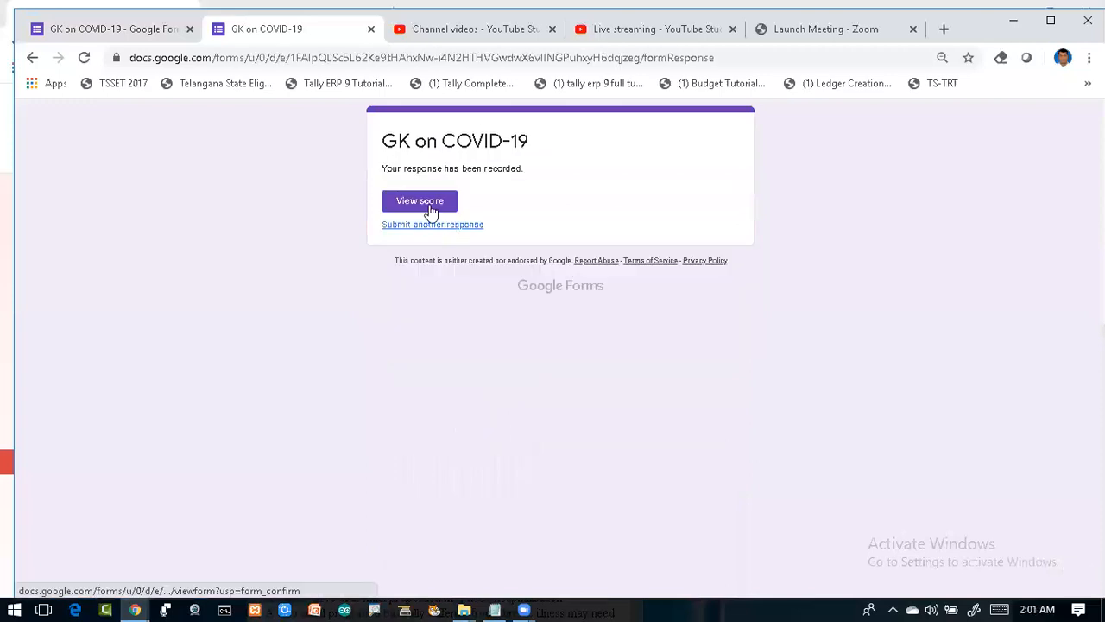
Step: Review the graded response: 3/4 points, with 0 only on the Telangana status question
click(430, 210)
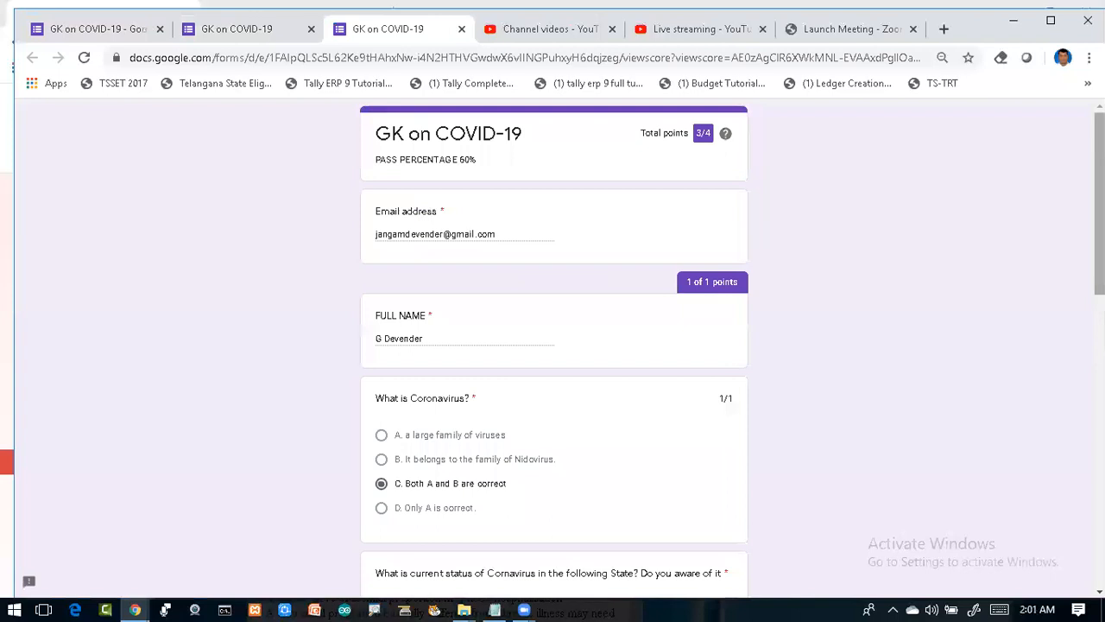
scroll(553, 345, down, 1)
scroll(552, 345, down, 2)
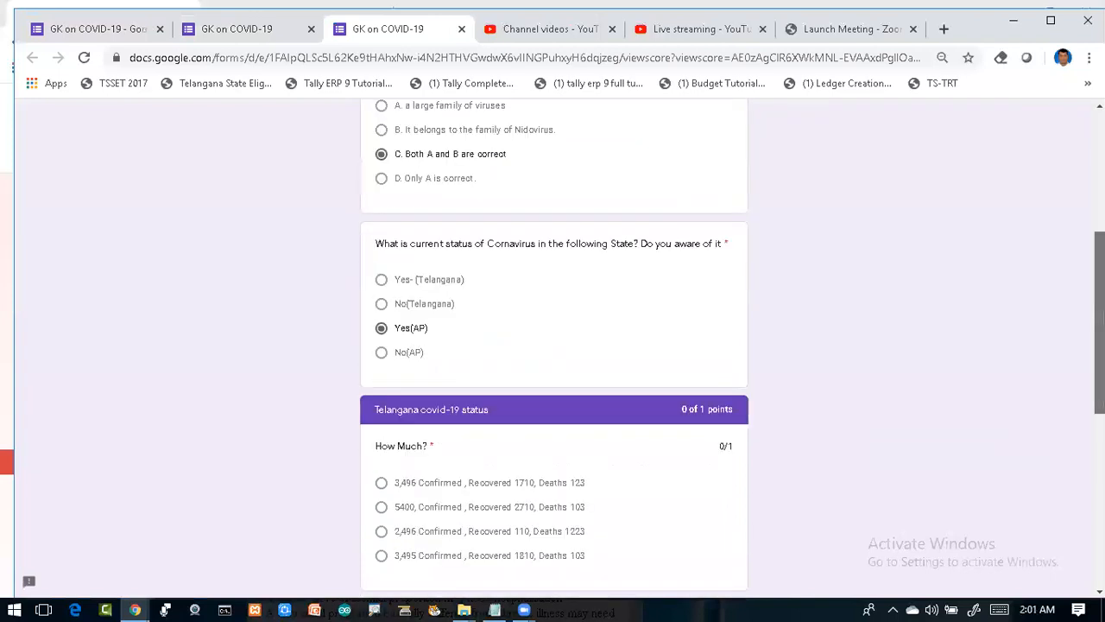
scroll(553, 346, down, 2)
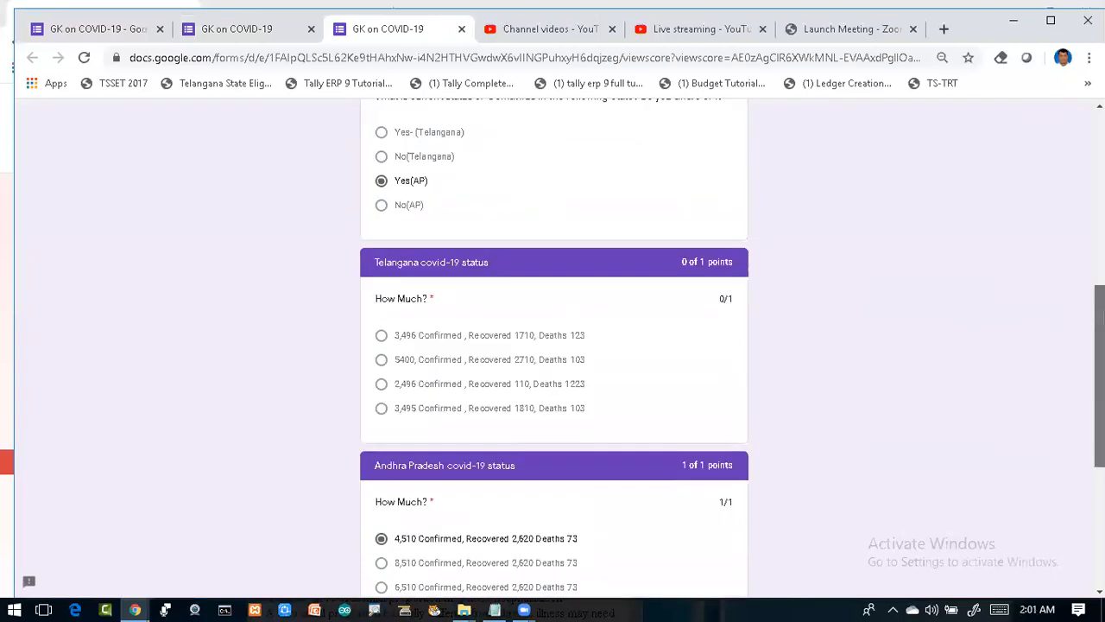
scroll(552, 345, down, 1)
scroll(552, 346, down, 1)
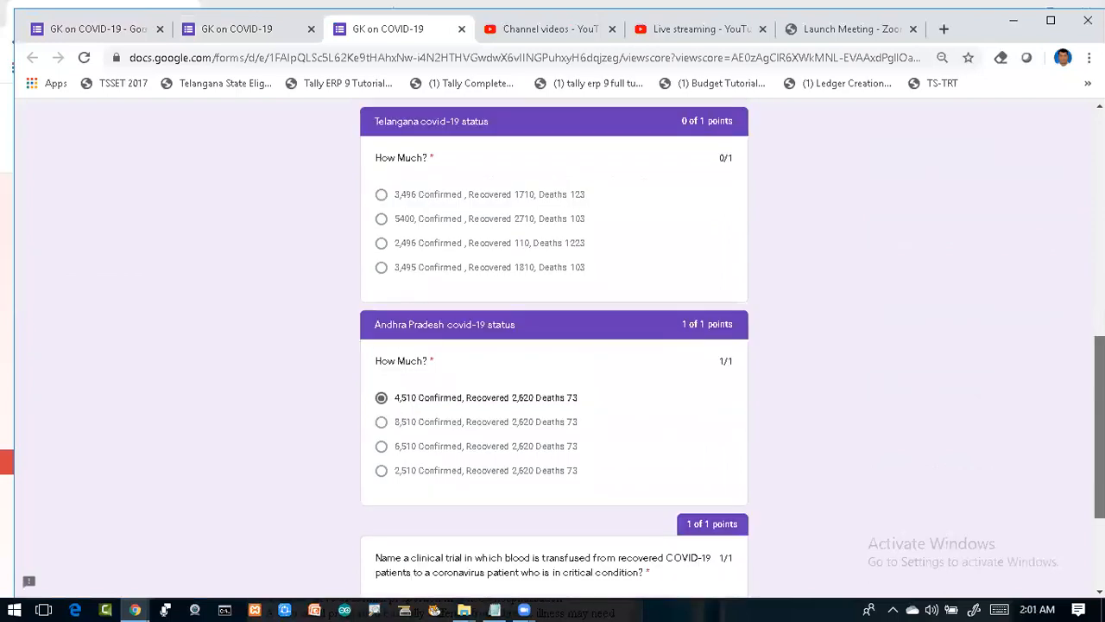
scroll(552, 345, down, 1)
scroll(553, 346, down, 1)
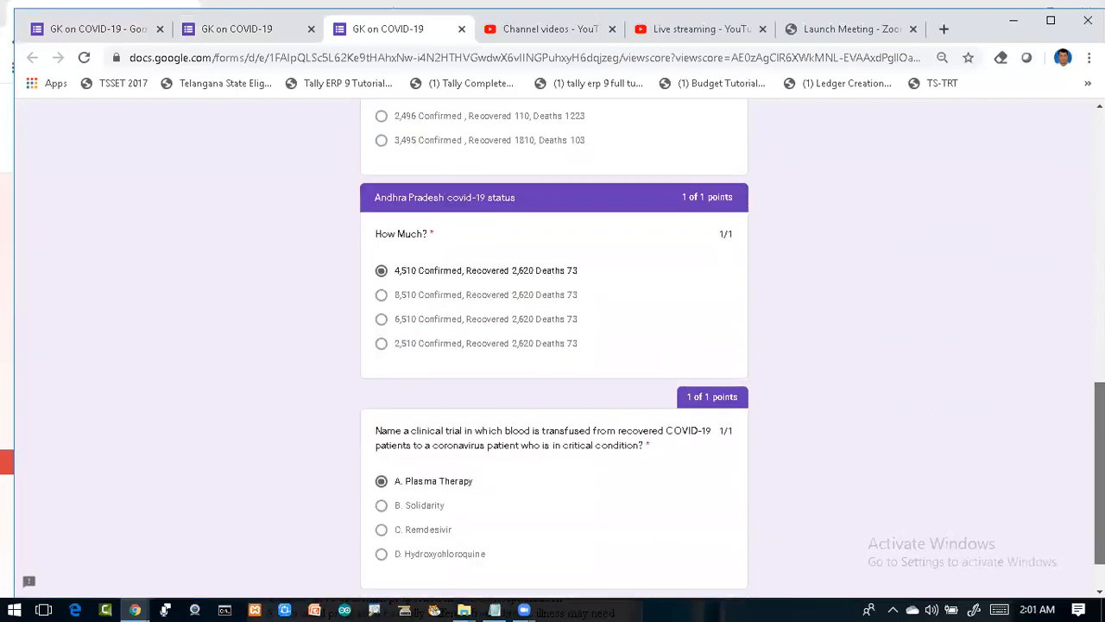
scroll(553, 345, down, 1)
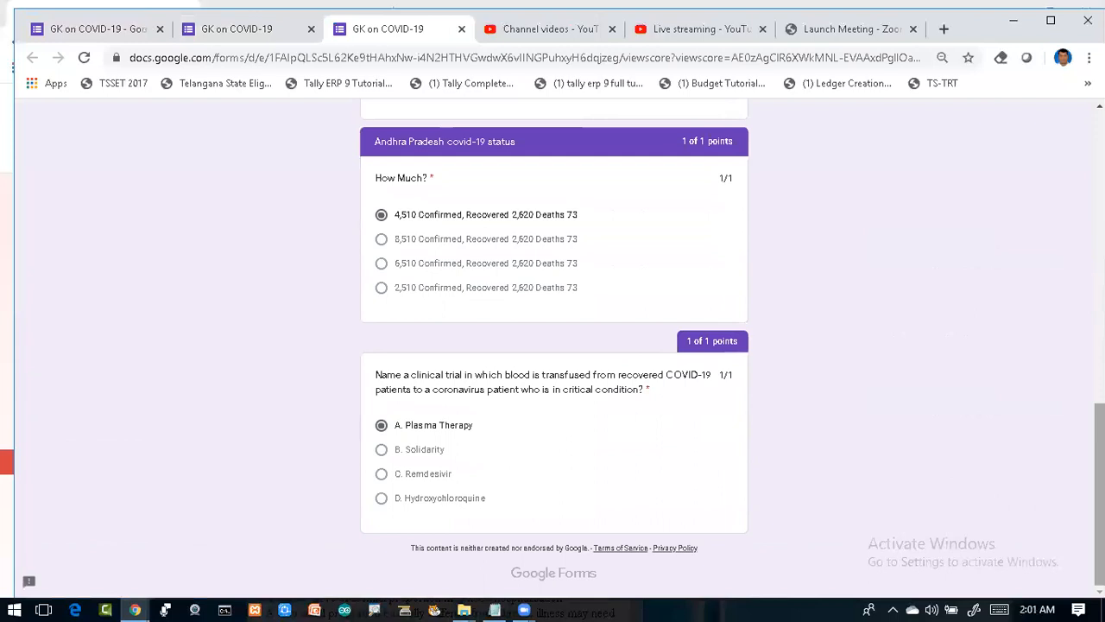
scroll(553, 346, up, 2)
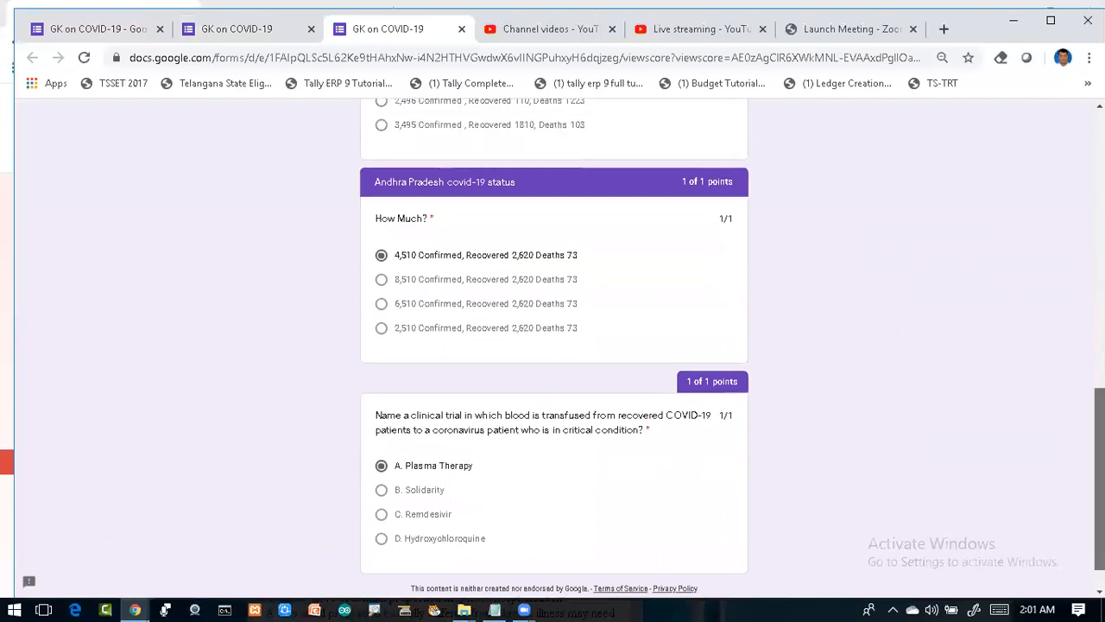
scroll(552, 345, up, 5)
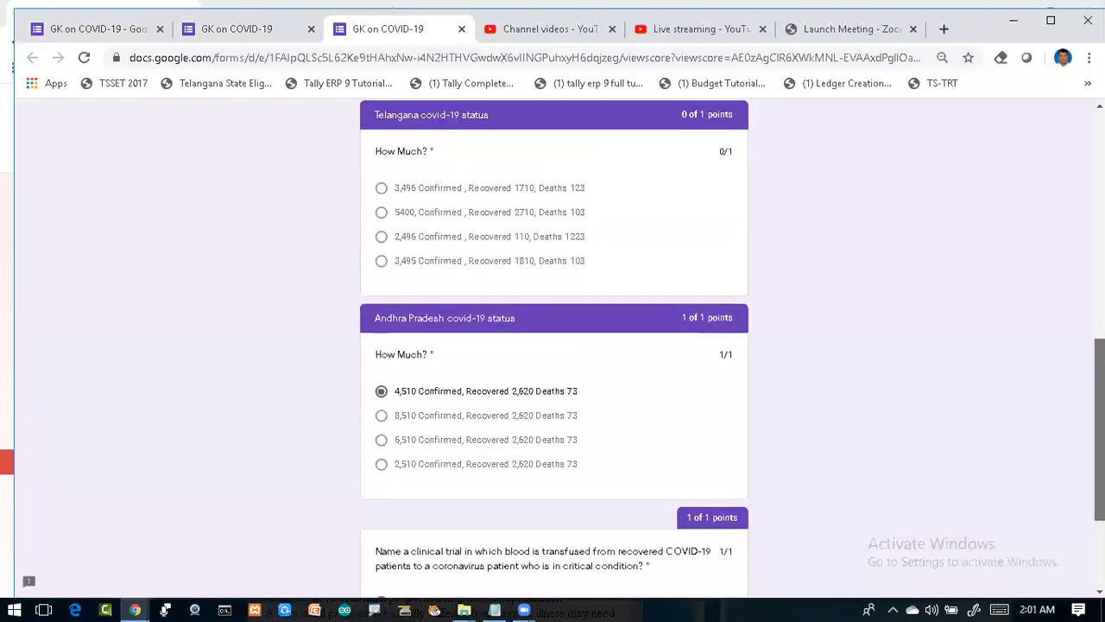
scroll(553, 345, up, 5)
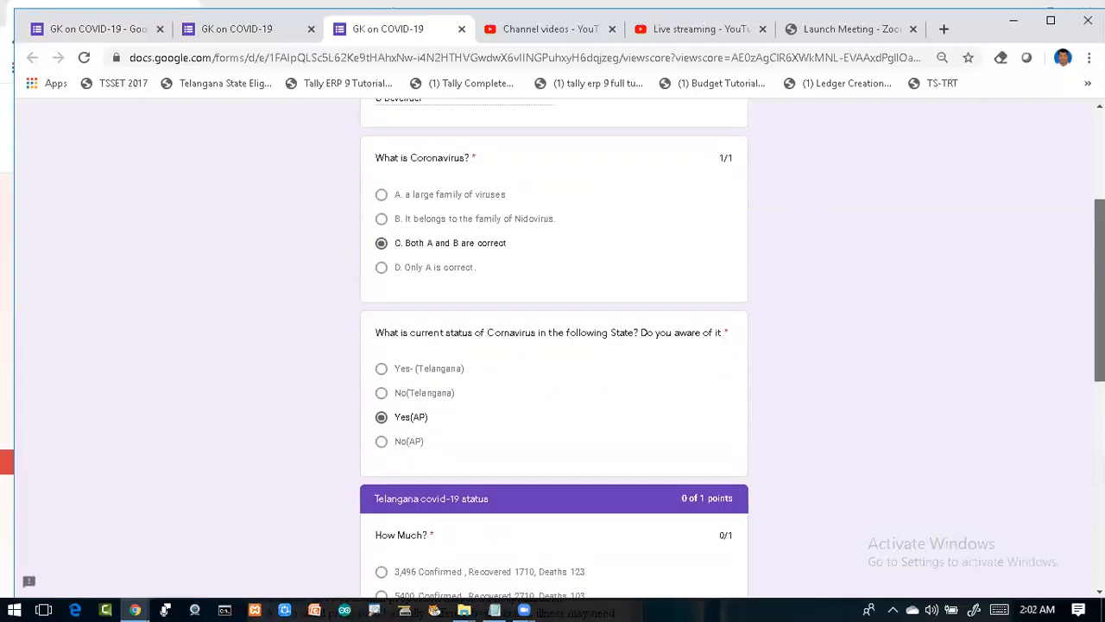
scroll(553, 345, up, 5)
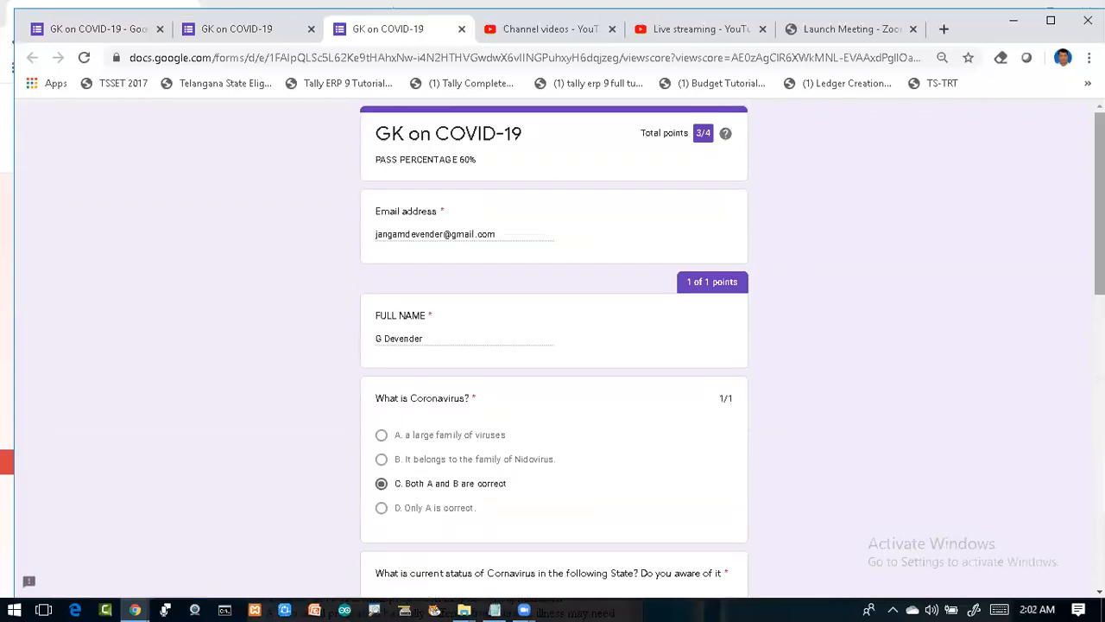